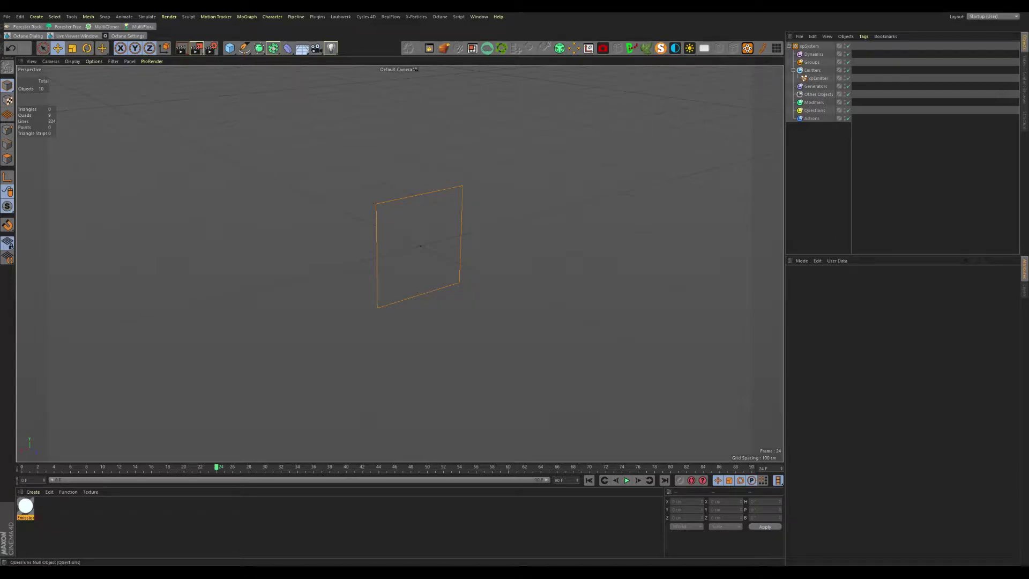
- Add a plane object and set its width and height to 1000 cm
drag(230, 48, 314, 72)
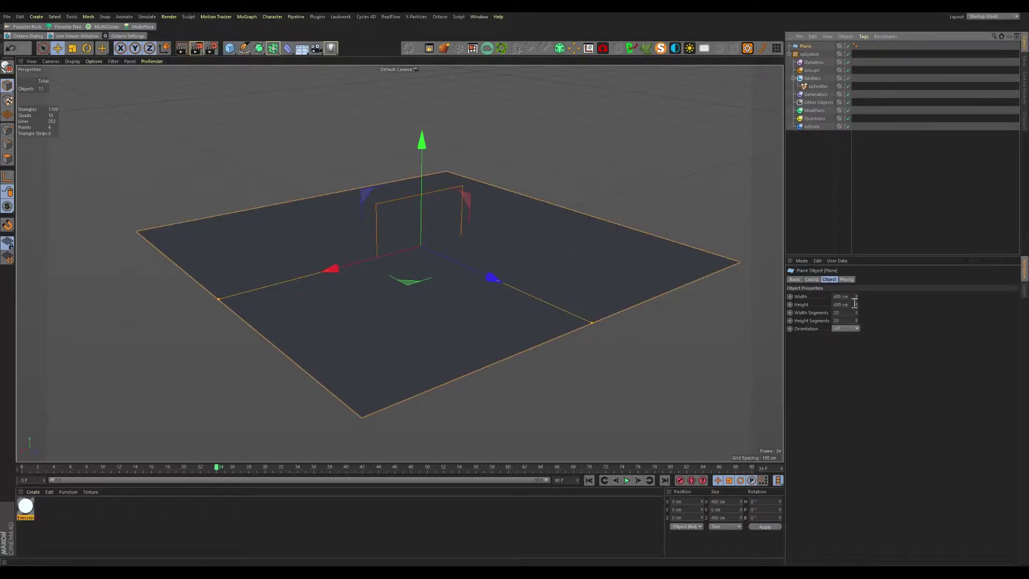
click(852, 296)
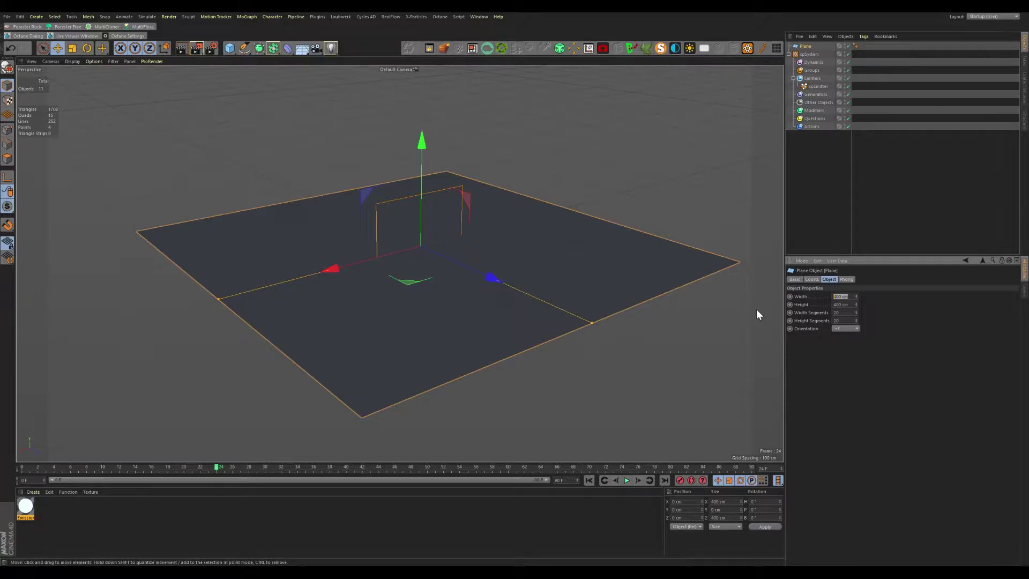
text(1000)
key(Tab)
text(1000)
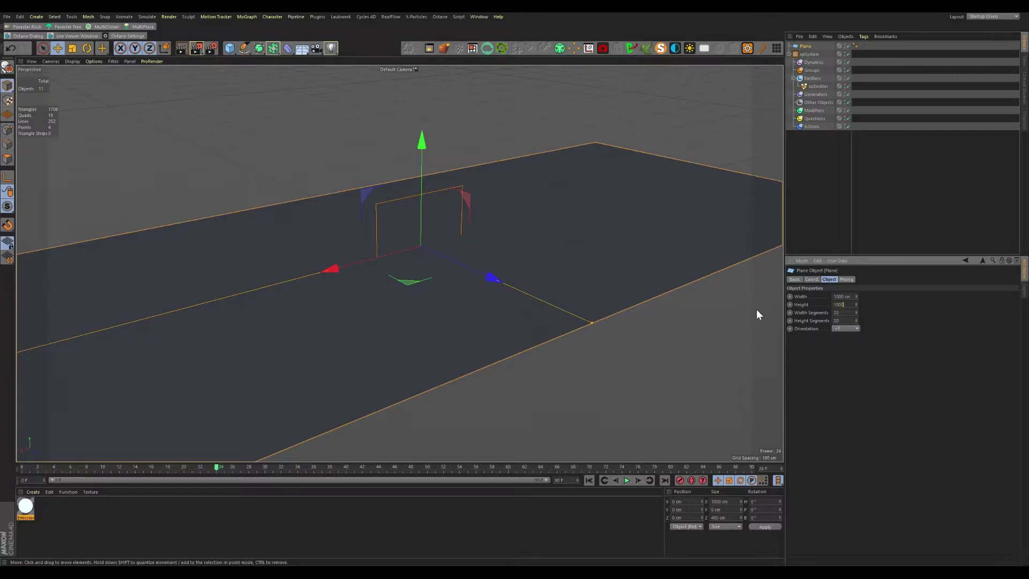
key(Return)
- Raise the particle emitter straight up so it hovers well above the plane
alt+right_drag(578, 283, 512, 307)
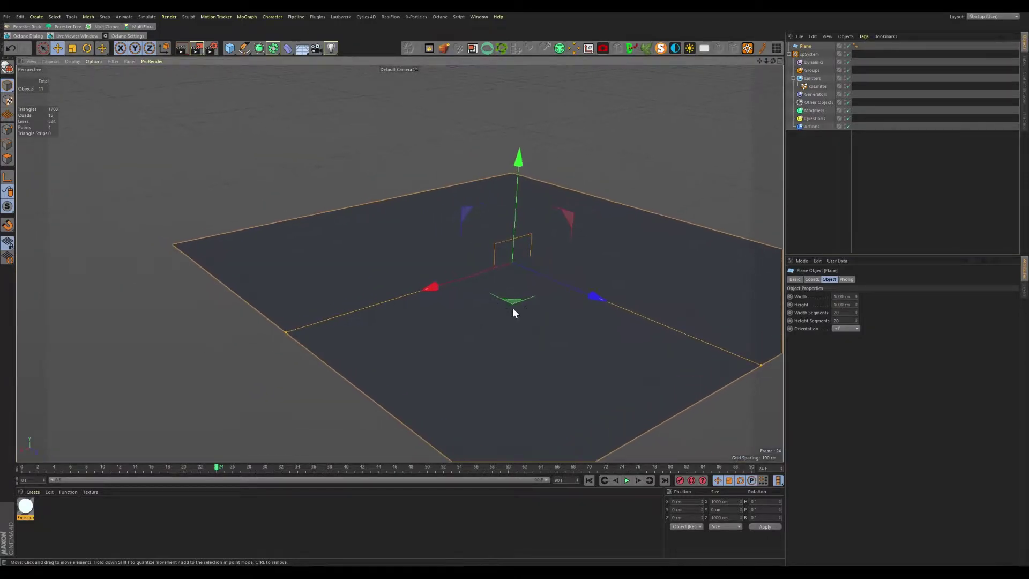
click(818, 87)
drag(525, 158, 527, 74)
alt+right_drag(531, 279, 498, 267)
alt+middle_drag(498, 198, 489, 291)
alt+drag(490, 291, 492, 333)
alt+right_drag(491, 333, 491, 295)
alt+middle_drag(491, 295, 486, 264)
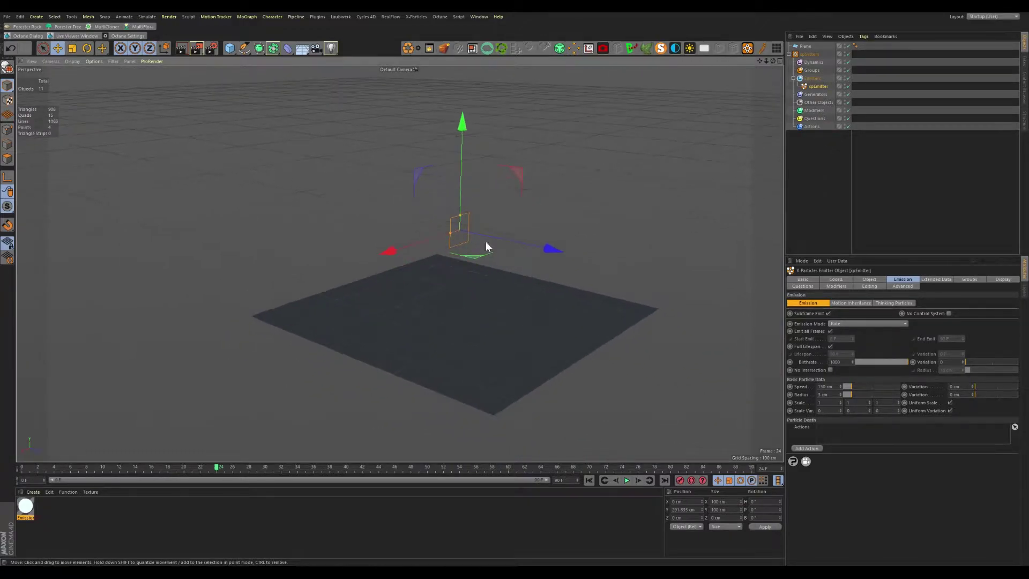
drag(467, 129, 469, 34)
- Rotate the emitter to a pitch of -90° so it faces down toward the plane
key(r)
drag(469, 120, 516, 150)
click(773, 508)
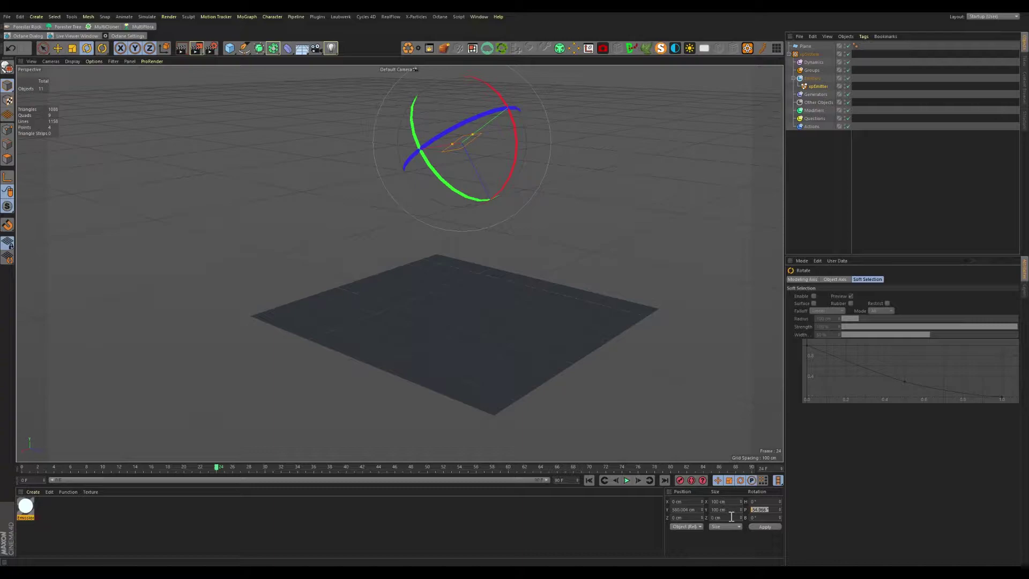
text(-90)
key(Return)
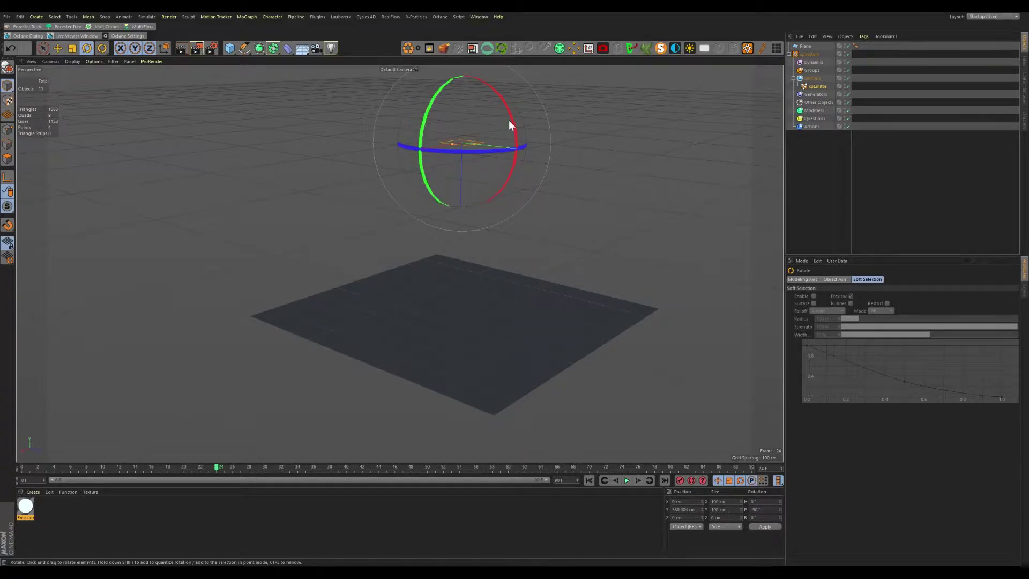
- Change the emitter shape to Circle and enlarge its disc above the plane
click(810, 87)
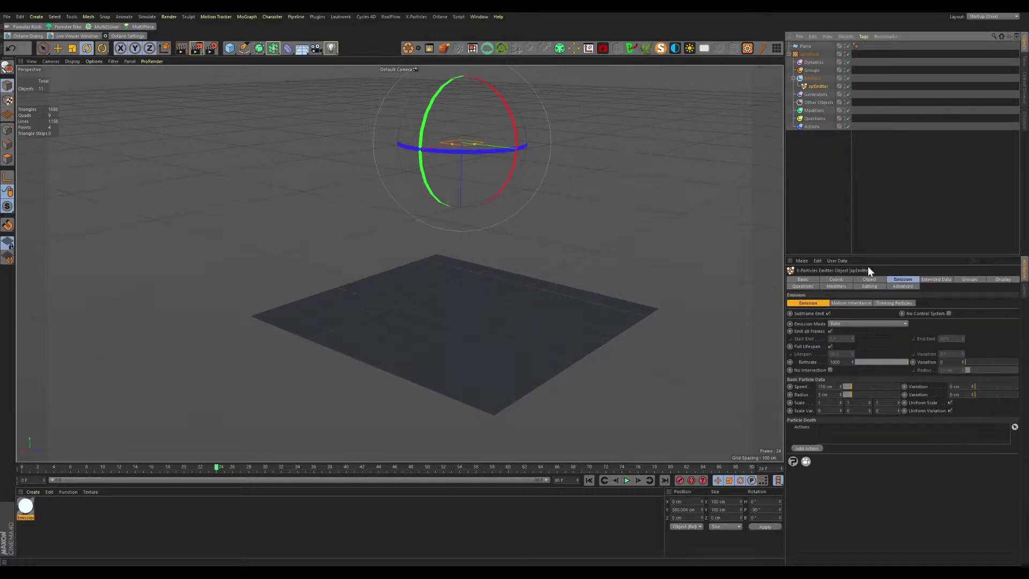
click(869, 279)
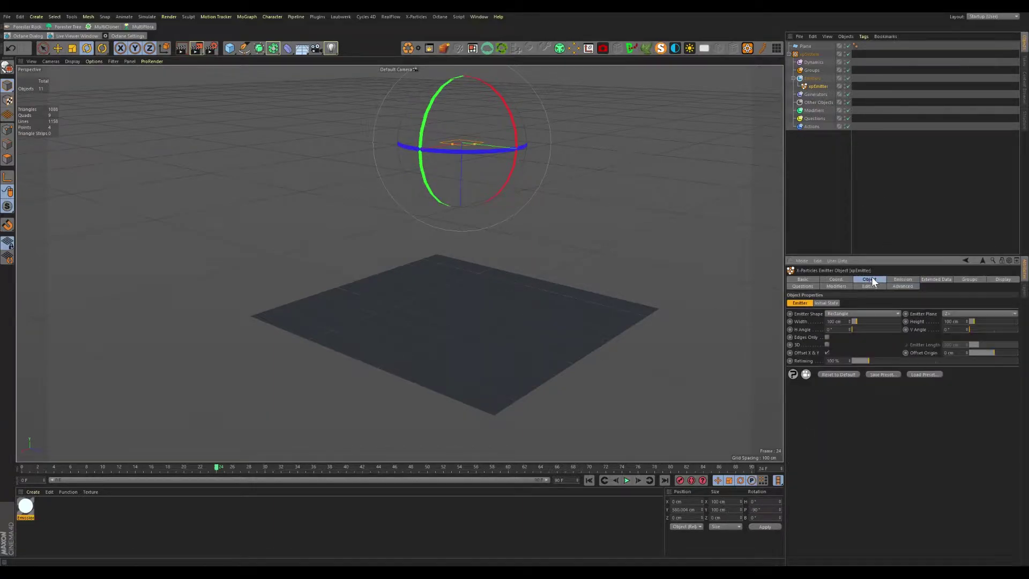
click(849, 333)
alt+drag(504, 276, 513, 296)
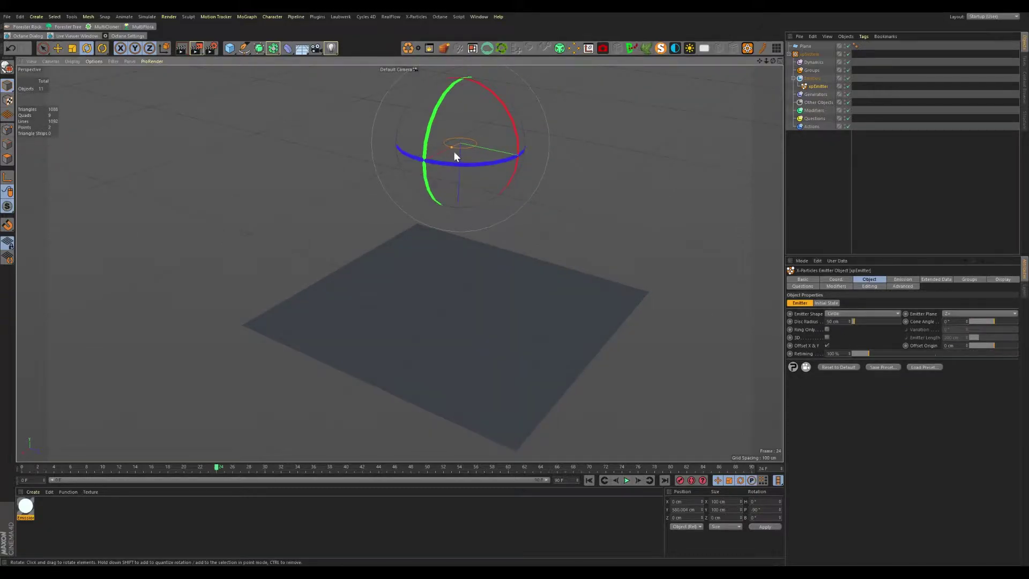
- Enlarge the plane to 2000 cm in both width and height
click(535, 322)
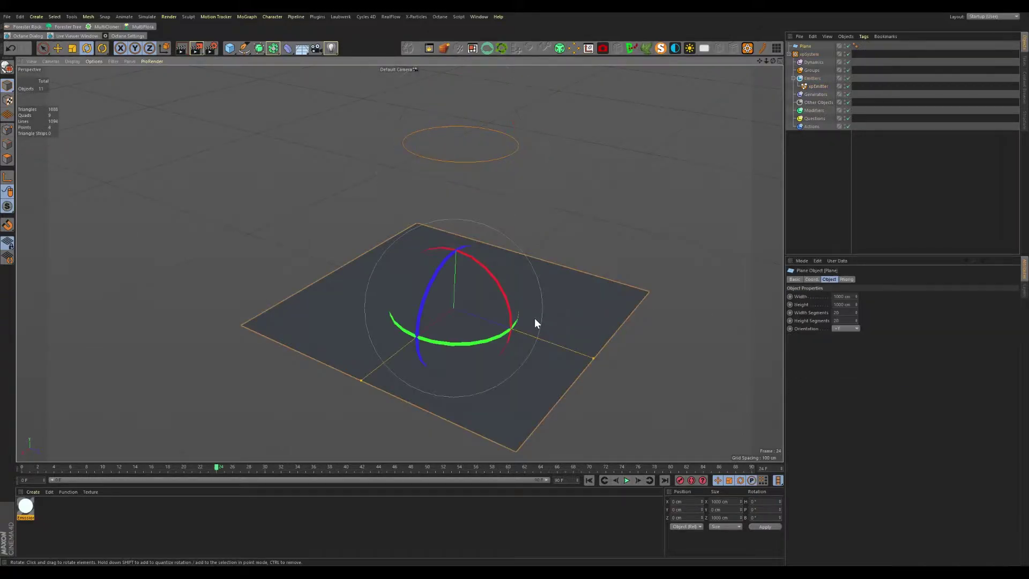
click(838, 296)
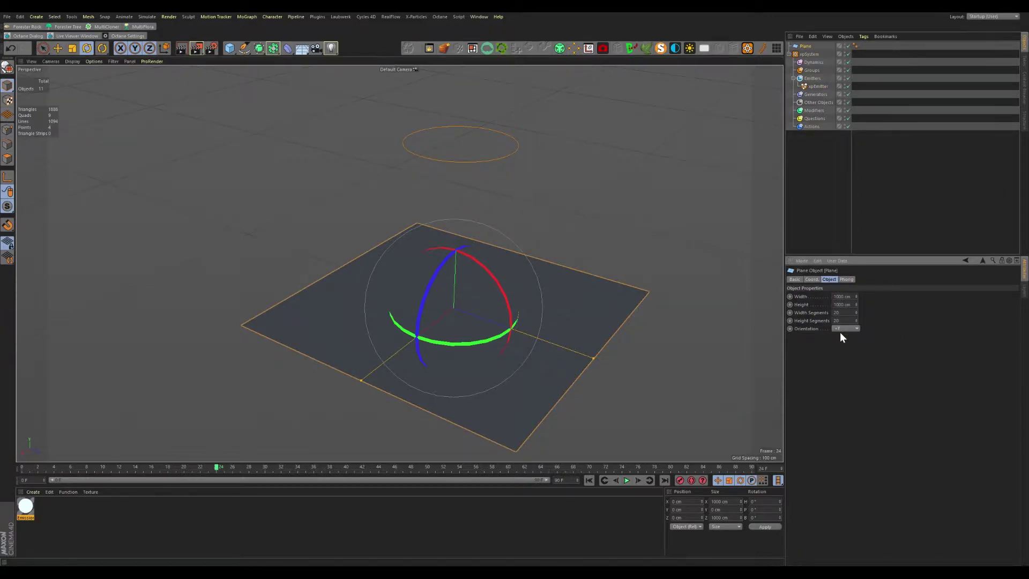
double_click(843, 296)
key(ctrl+c)
double_click(836, 305)
key(ctrl+v)
click(882, 316)
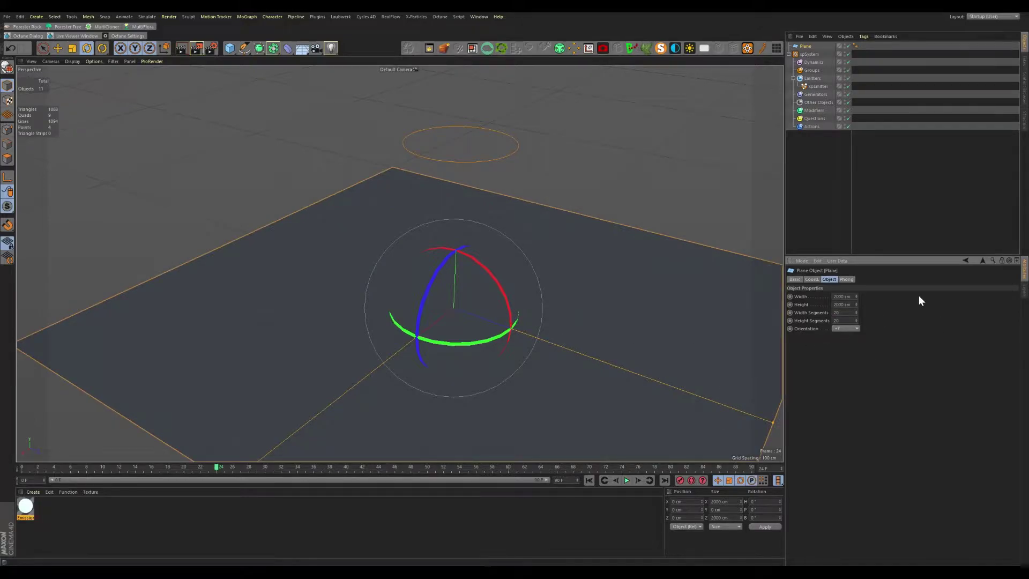
- Enlarge the emitter's disc radius to about 451 cm and raise the emitter to a Y position of about 1147 cm
click(58, 48)
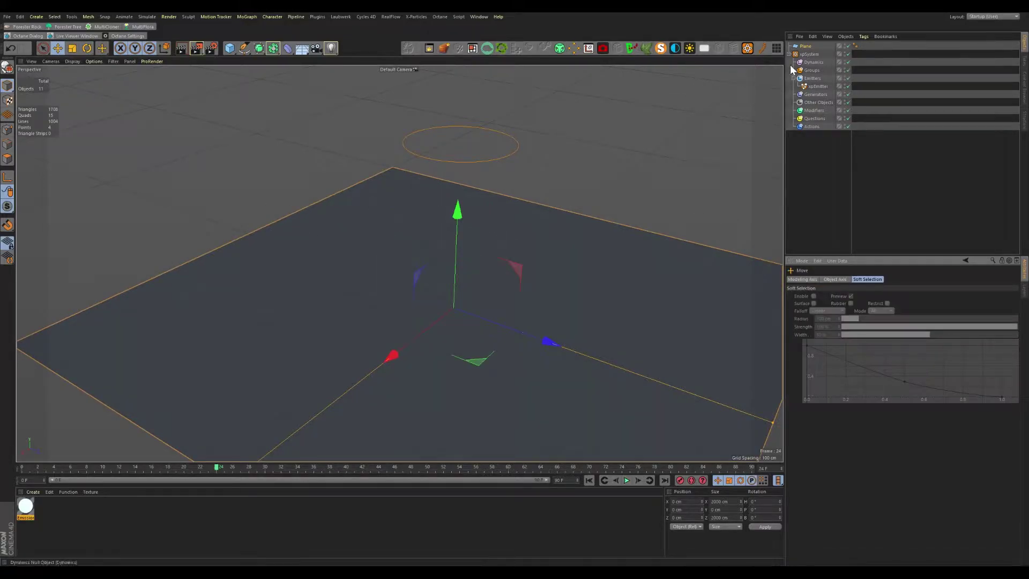
click(816, 86)
alt+right_drag(547, 261, 517, 277)
alt+drag(499, 235, 462, 292)
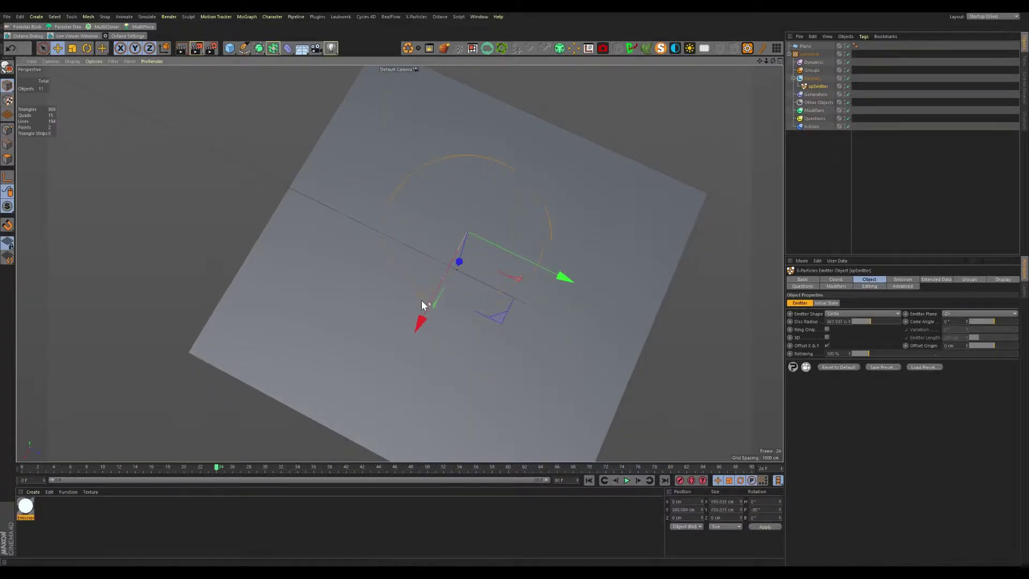
alt+drag(480, 342, 480, 258)
drag(461, 304, 465, 193)
alt+middle_drag(475, 306, 436, 271)
alt+drag(438, 268, 440, 266)
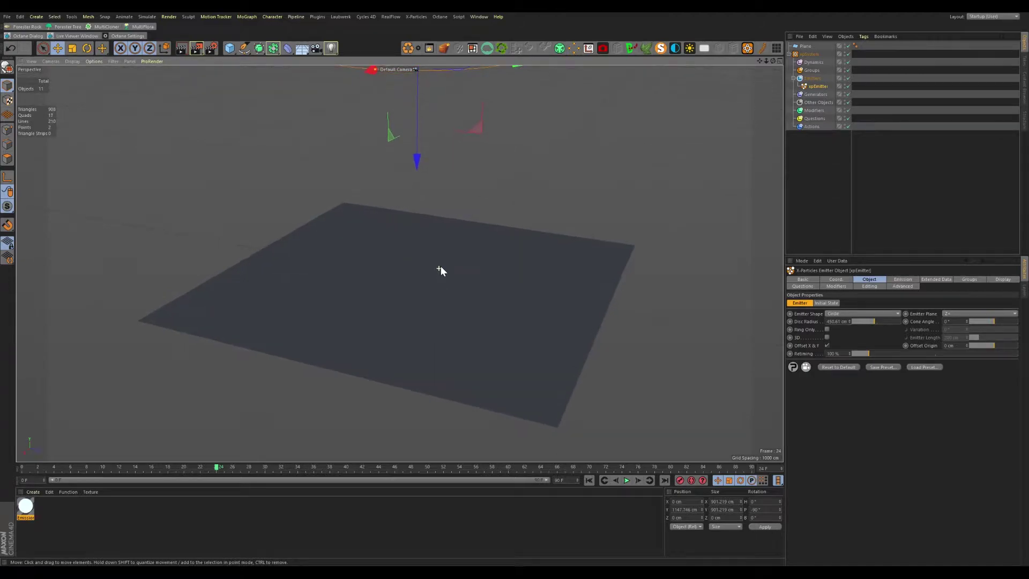
scroll(440, 266, down, 2)
alt+middle_drag(434, 266, 430, 276)
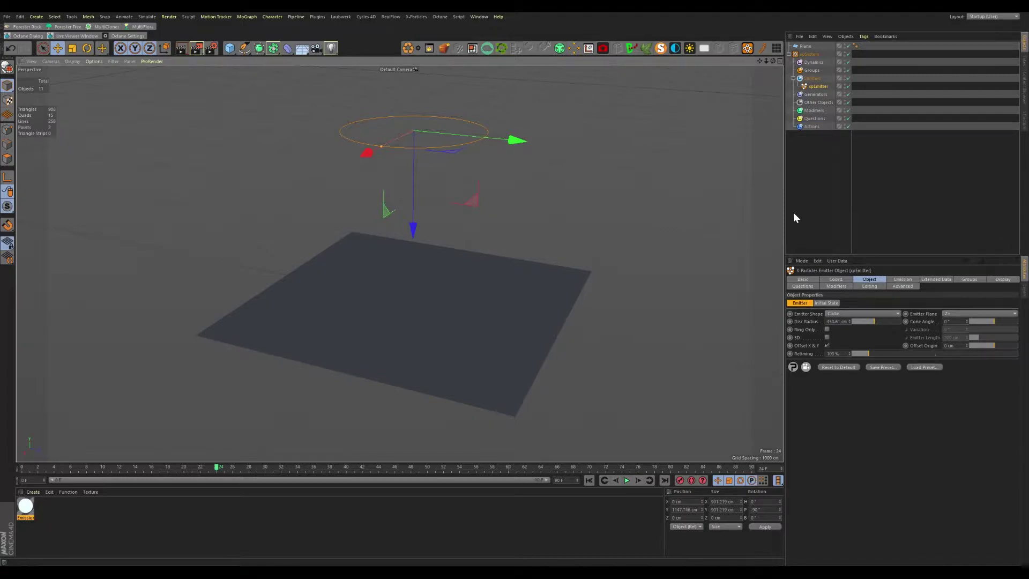
- Increase the emitter's particle speed to about 381 cm and add an X-Particles Collider tag to the plane
click(901, 279)
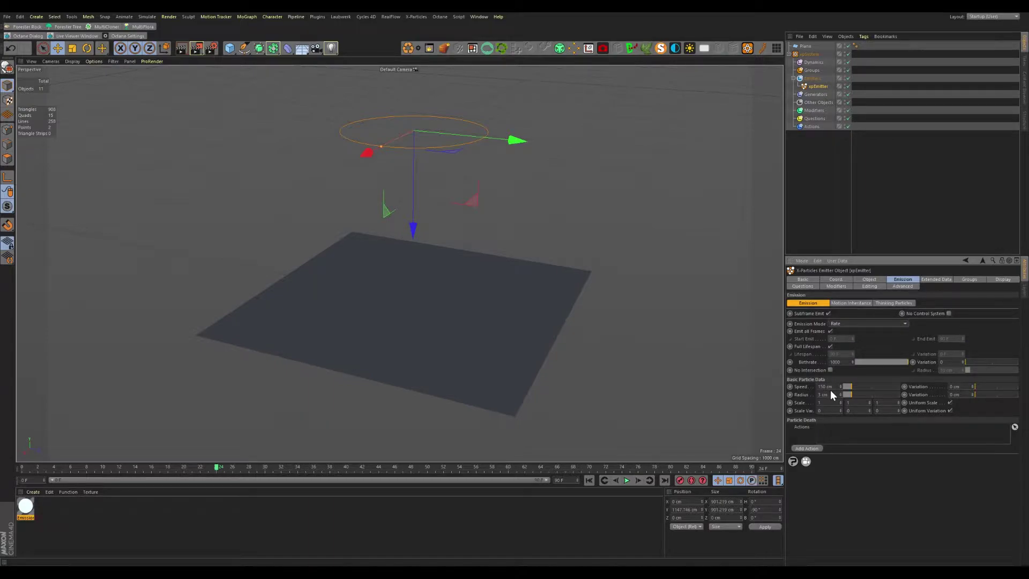
drag(851, 388, 860, 388)
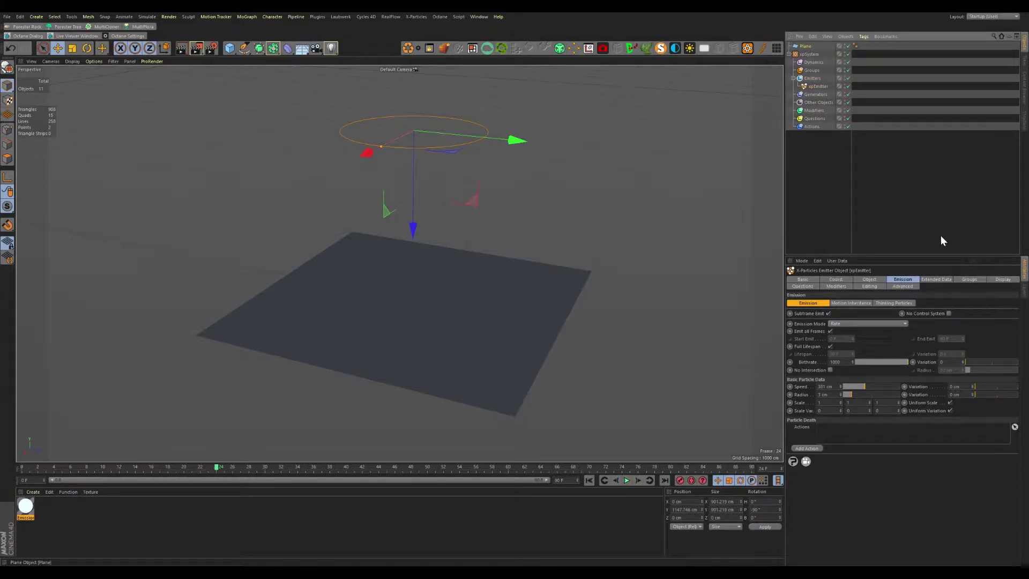
click(818, 86)
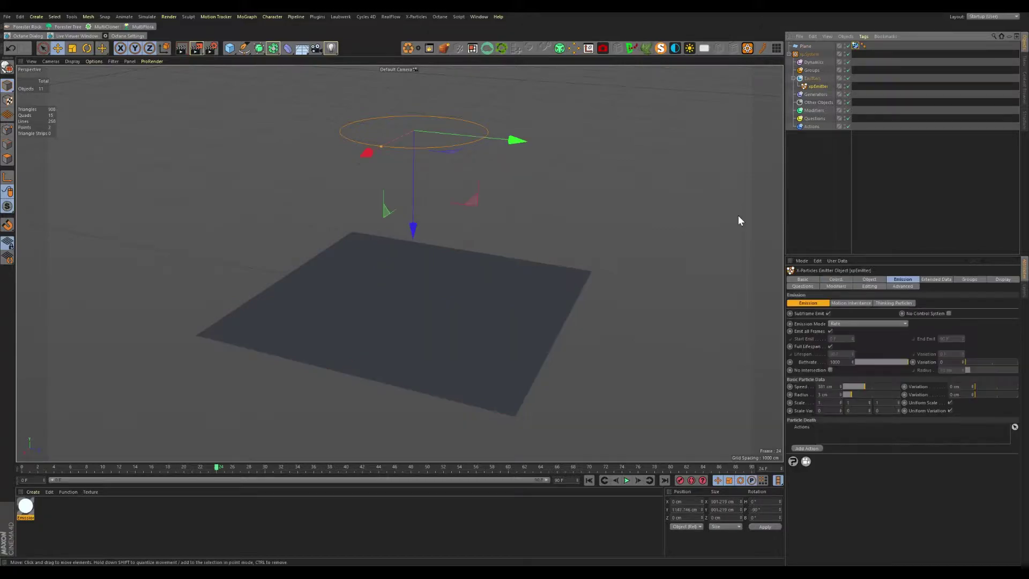
- Play the particle simulation, raise the emission speed to about 535 cm and replay it from the first frame
click(588, 480)
click(626, 480)
click(627, 480)
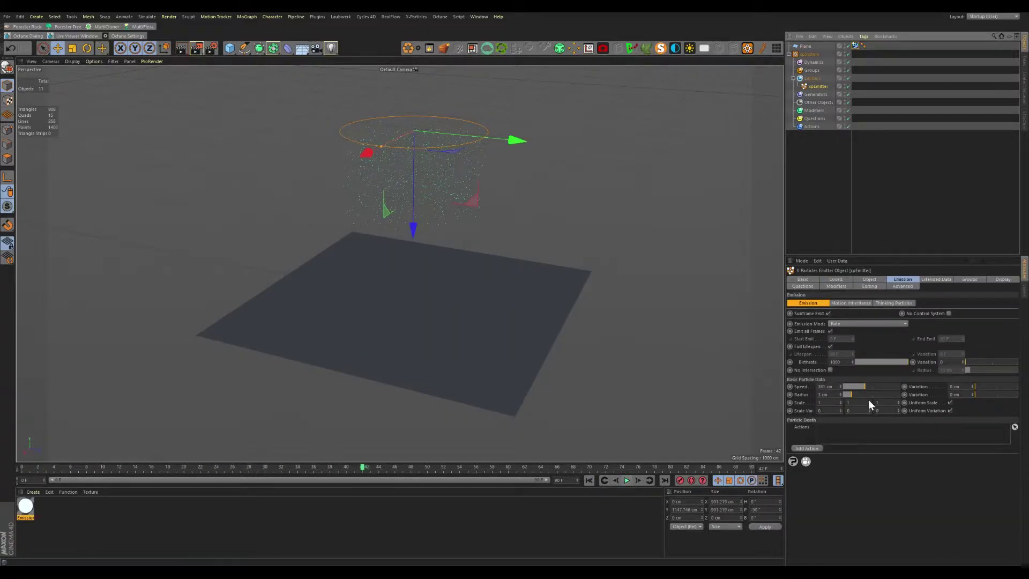
drag(870, 385, 873, 387)
click(589, 480)
click(627, 480)
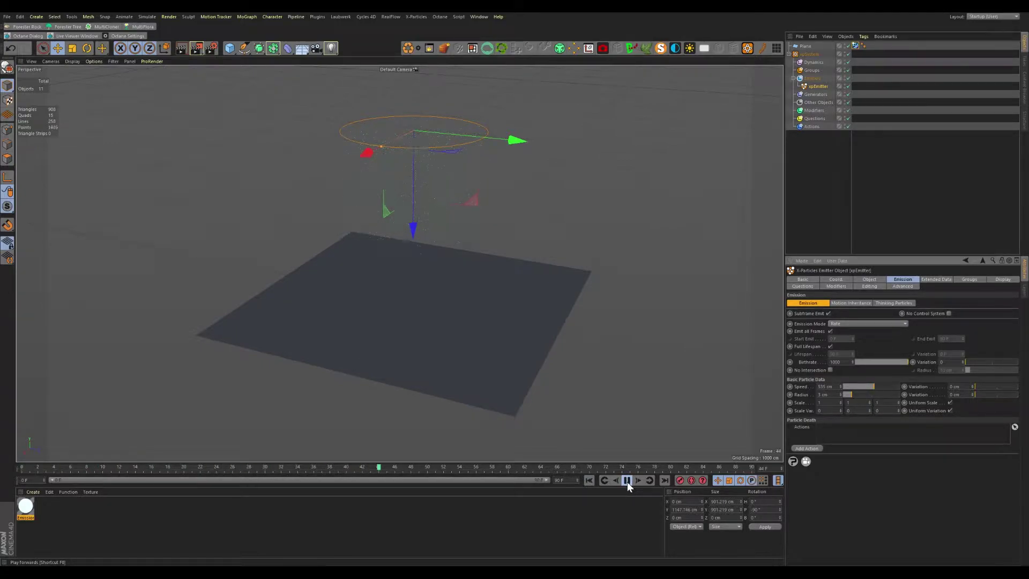
click(627, 481)
- Set the project length to 300 frames and extend the preview range to the full timeline
double_click(562, 480)
text(300)
key(Return)
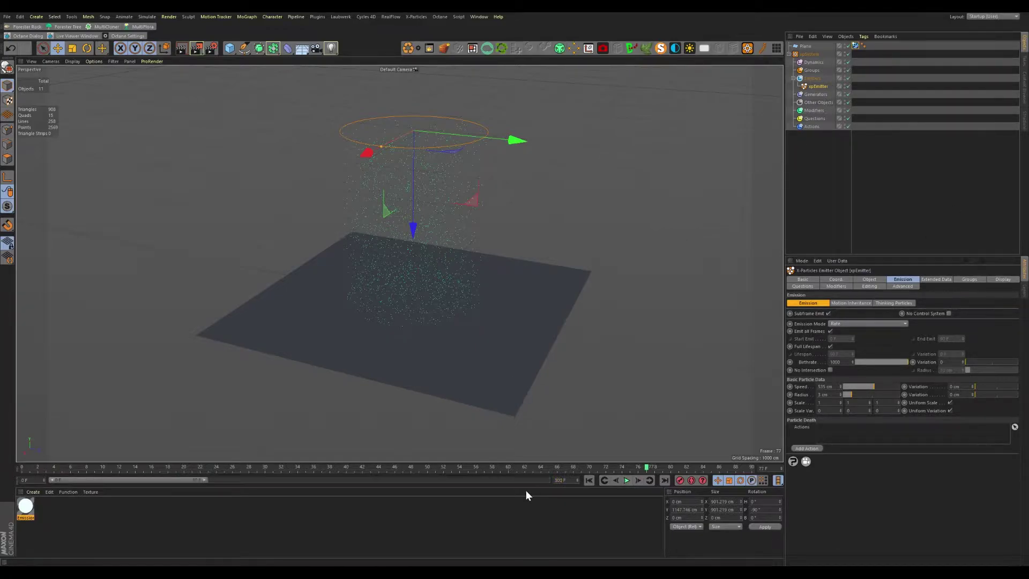
double_click(146, 480)
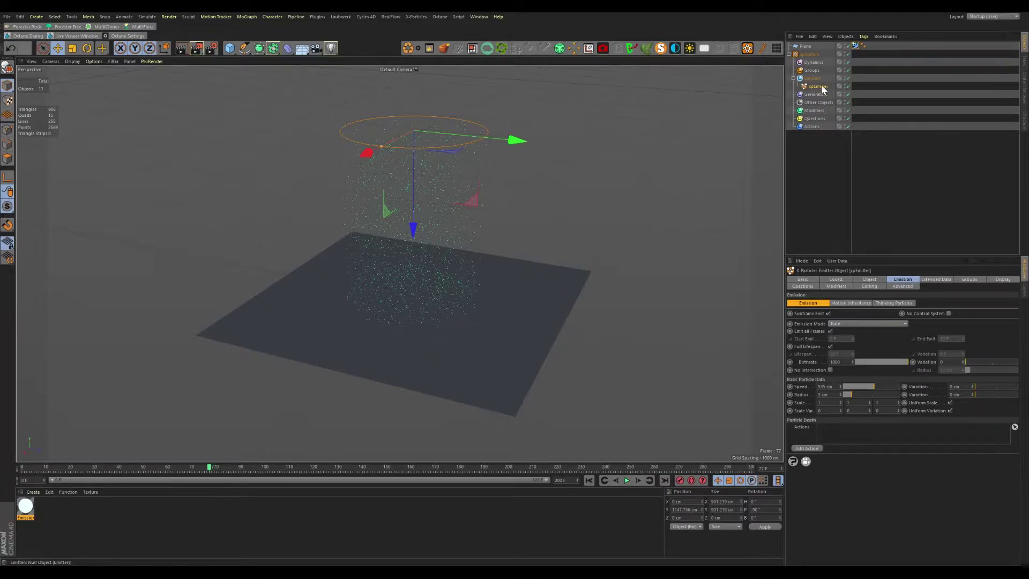
- Set the emitter's Editor Display to Squares and play the simulation from the start until particles reach the plane
click(1003, 279)
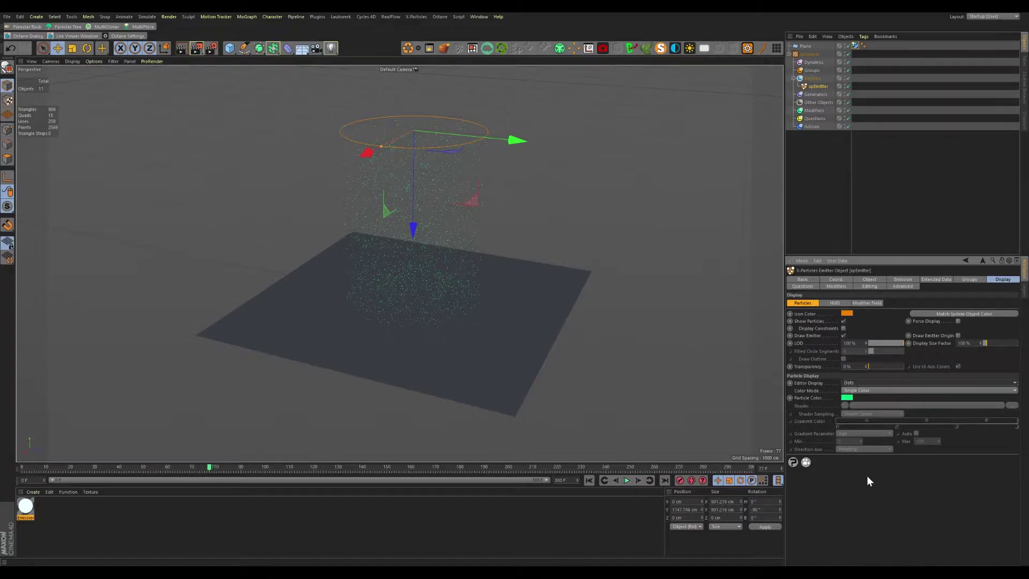
click(589, 480)
click(627, 480)
click(628, 480)
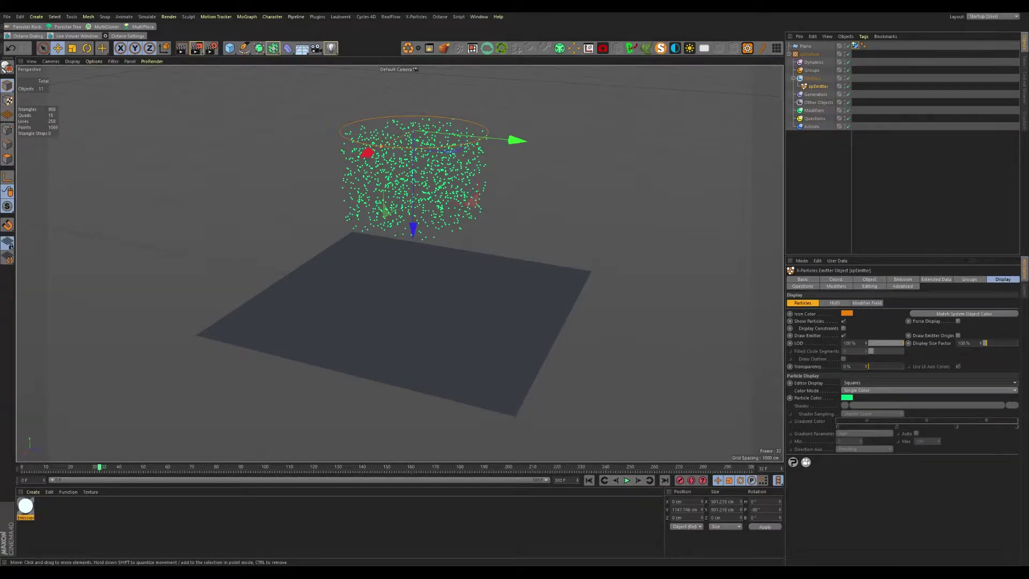
click(627, 480)
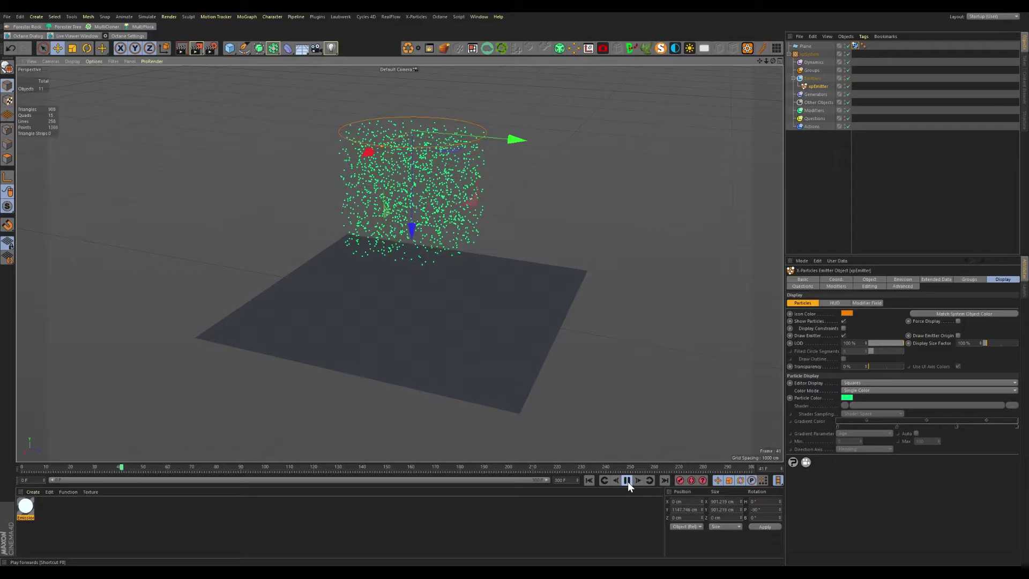
click(626, 480)
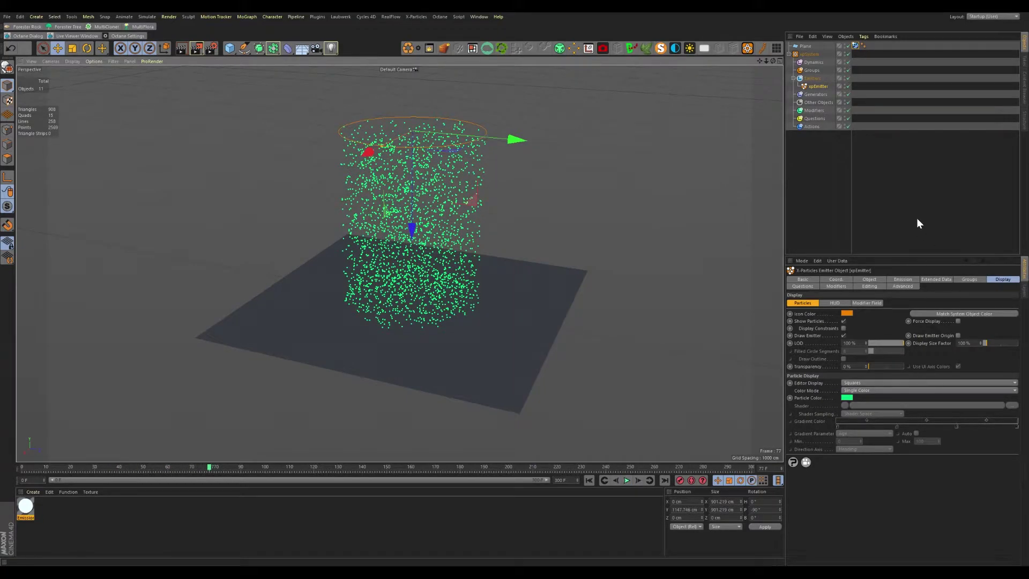
- Raise the emitter's particle speed to about 675 cm and replay the simulation from the first frame
click(900, 279)
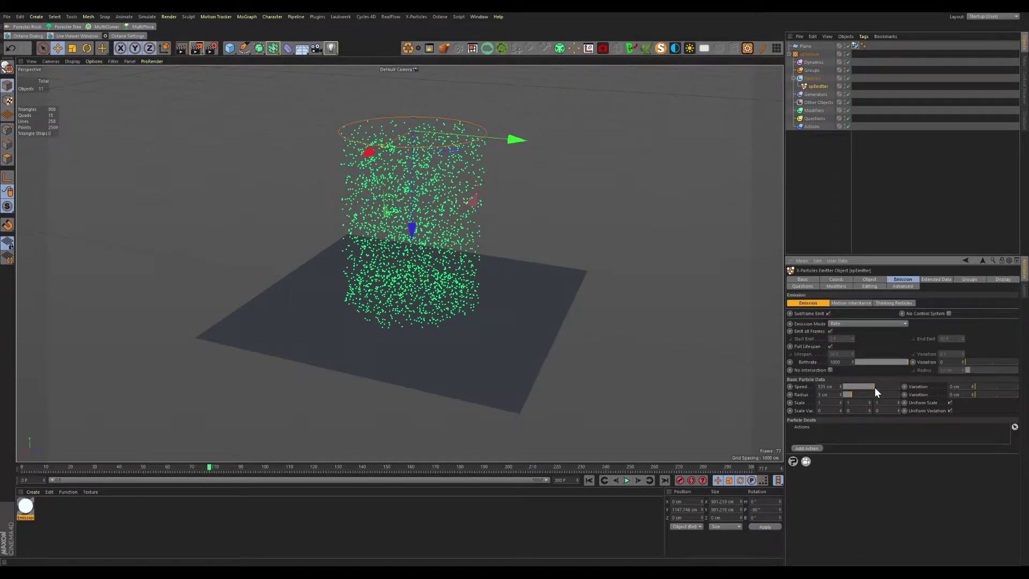
click(589, 480)
click(627, 480)
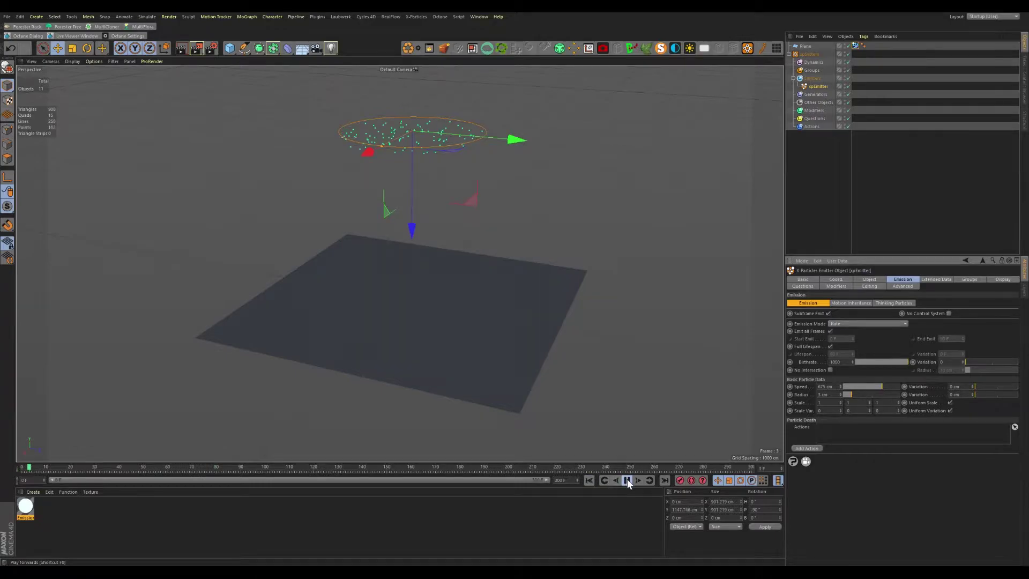
click(627, 480)
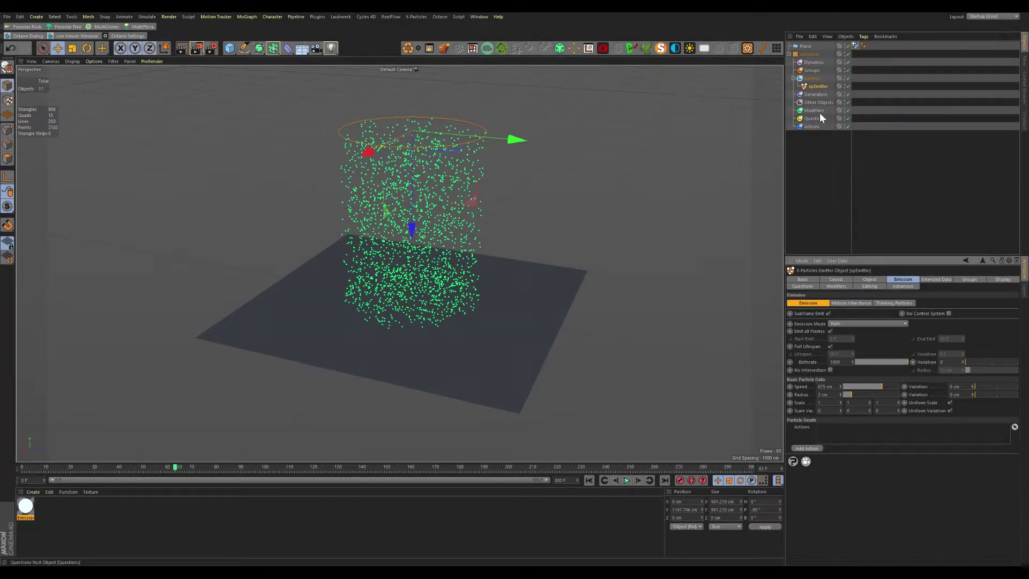
- Set the plane's collider bounce to about 5% and friction to about 68%, and replay the simulation from the start
click(853, 45)
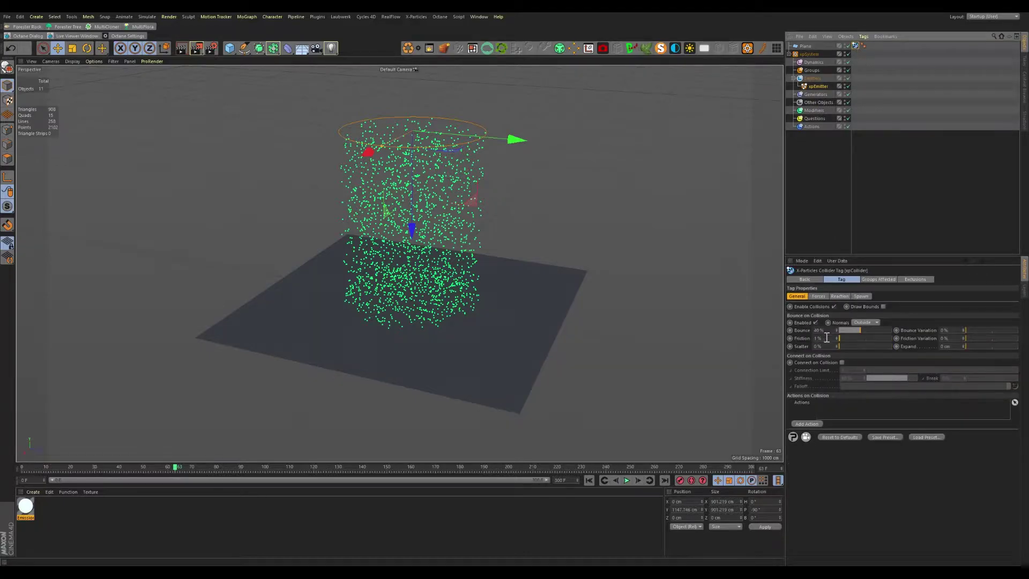
drag(857, 328, 845, 331)
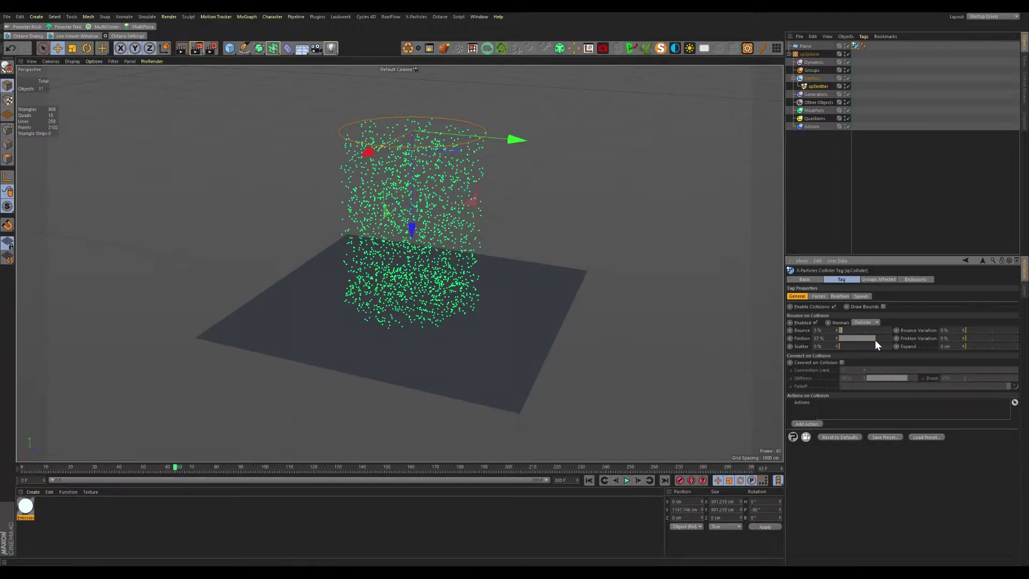
click(589, 480)
click(627, 480)
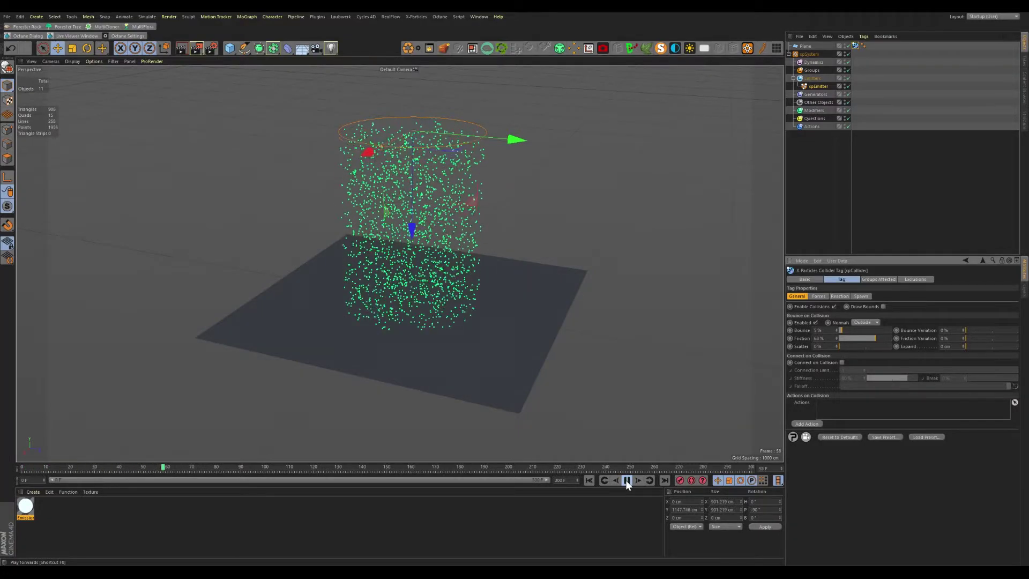
click(626, 480)
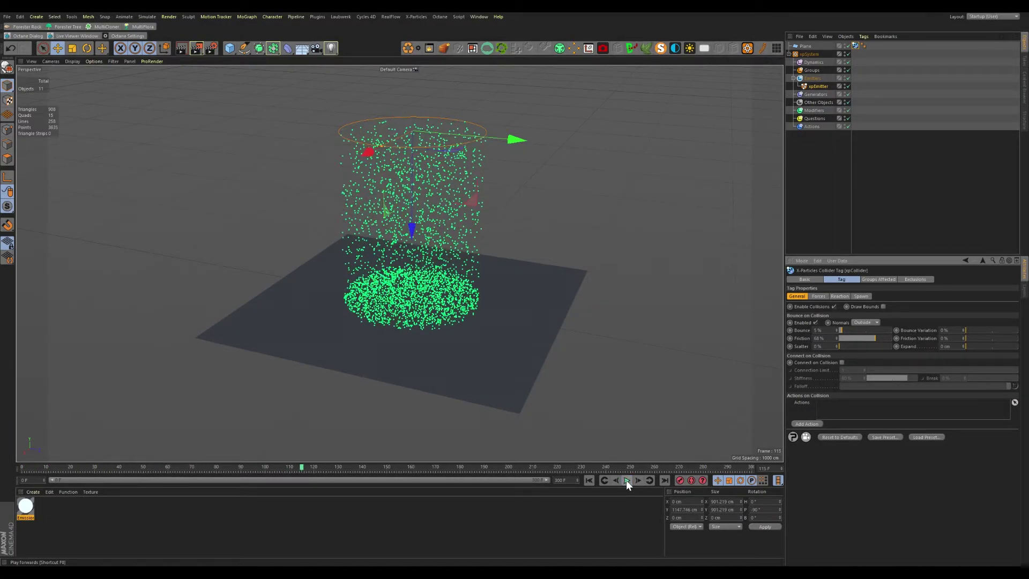
- Play the simulation onward and examine from a low side view how high the particles bounce off the plane
scroll(484, 357, up, 2)
alt+drag(484, 357, 485, 305)
click(627, 480)
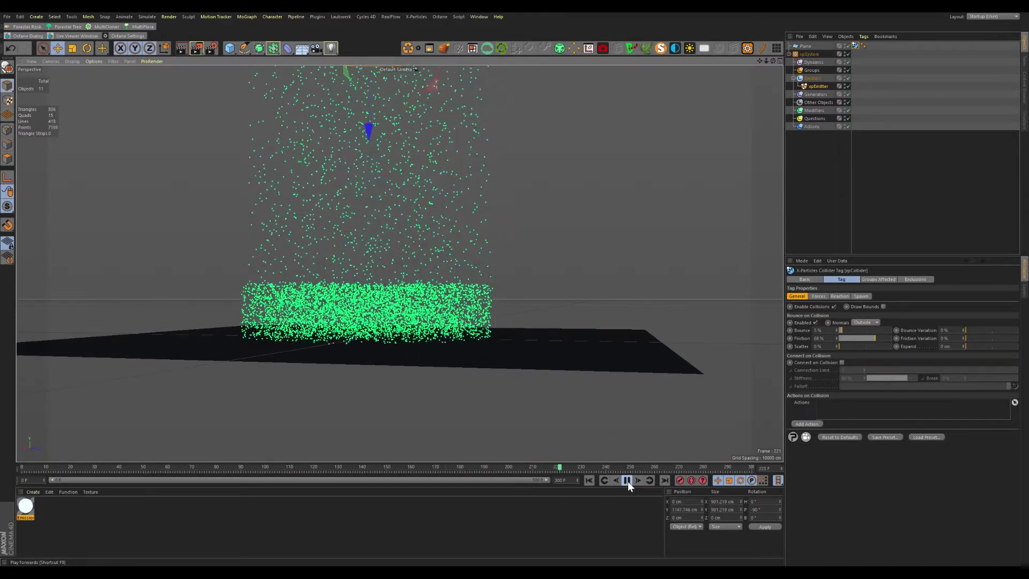
click(627, 480)
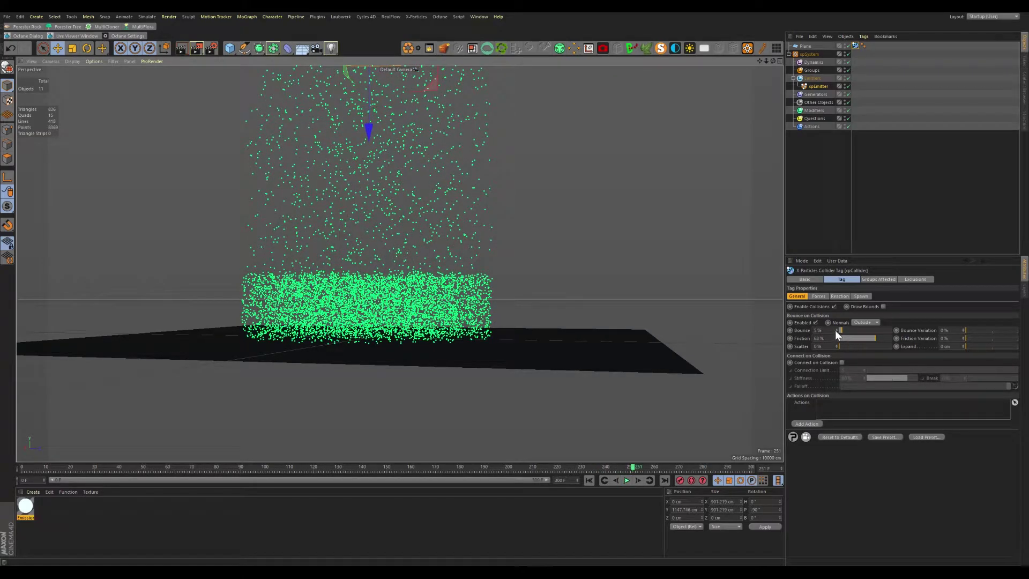
- Lower the plane's collider bounce slightly further and replay the simulation from the start to check how the particles settle
click(840, 331)
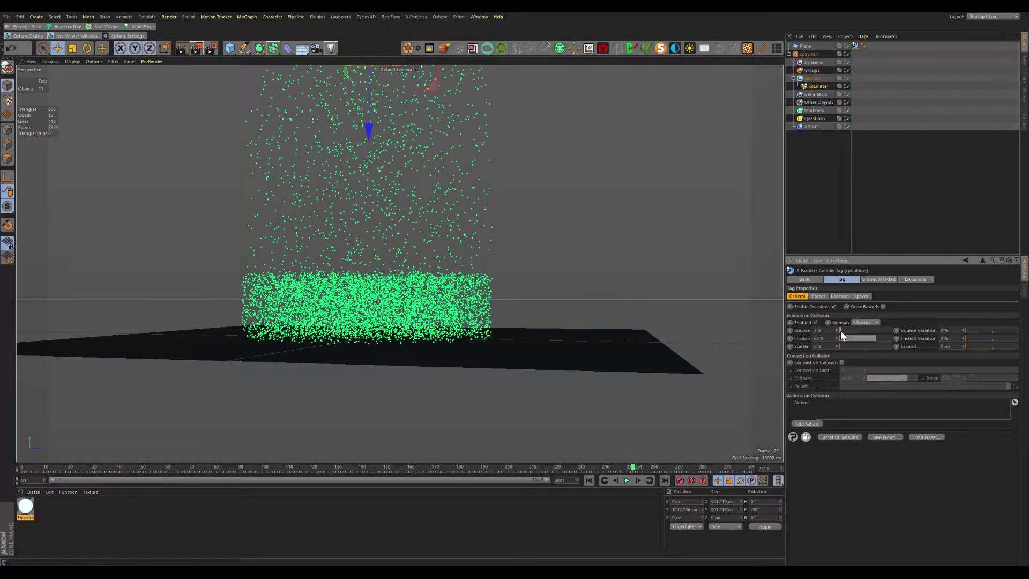
click(589, 480)
click(625, 480)
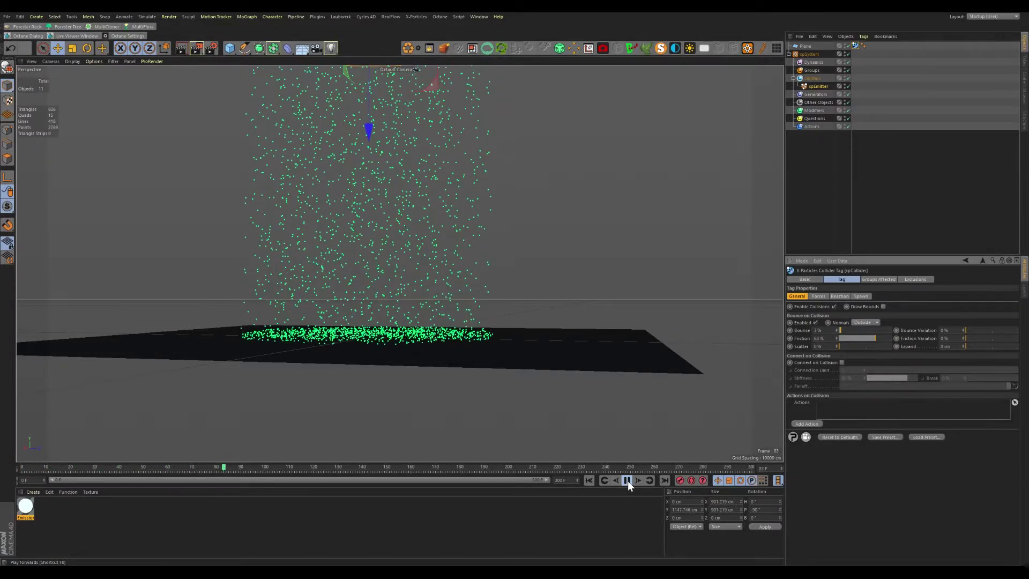
click(627, 480)
alt+drag(480, 340, 448, 358)
alt+middle_drag(447, 358, 450, 347)
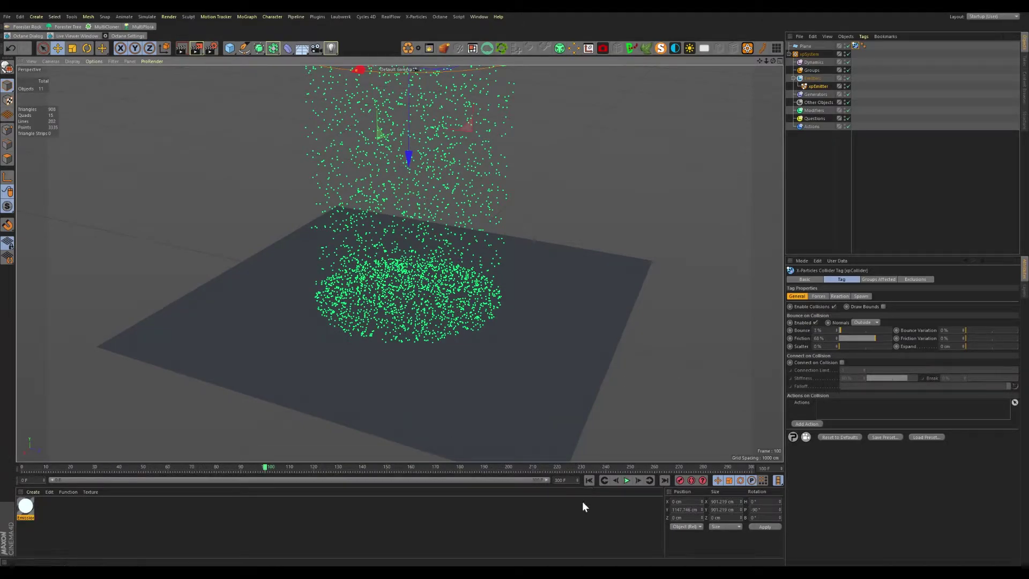
click(589, 480)
click(625, 480)
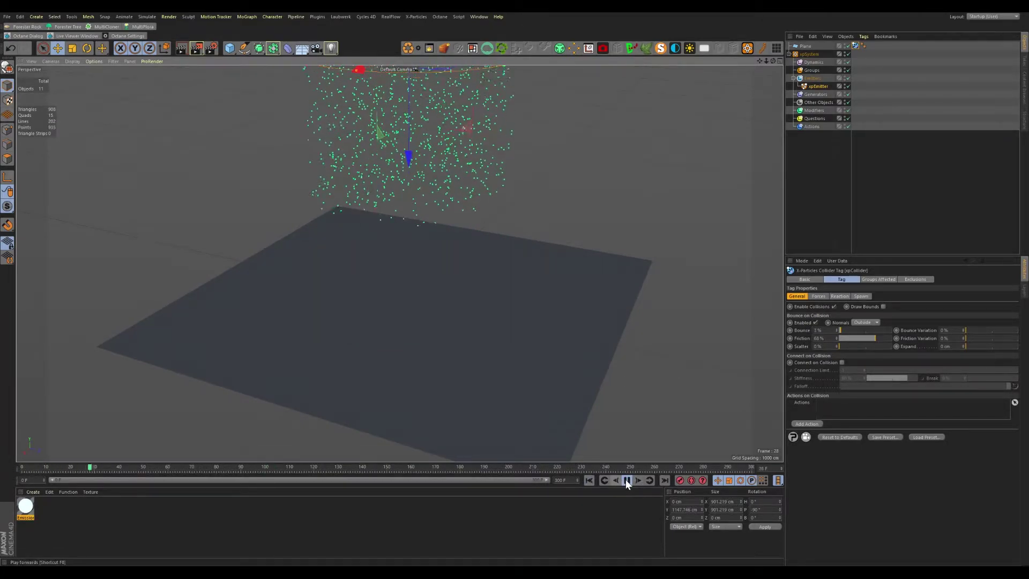
click(627, 480)
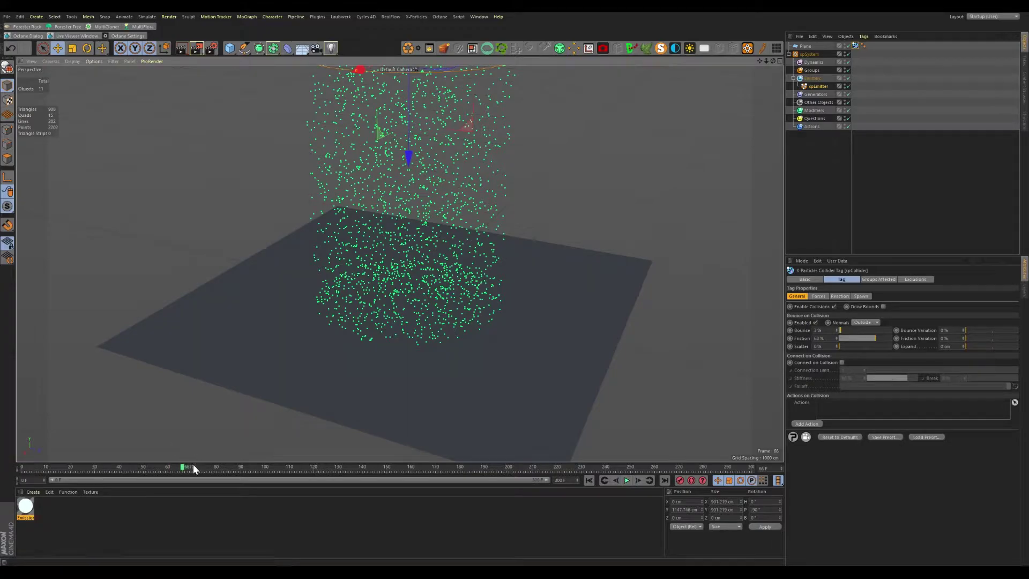
- Disable Full Lifespan on the emitter, set the particle lifespan to 70 frames and replay the simulation from the start
click(817, 86)
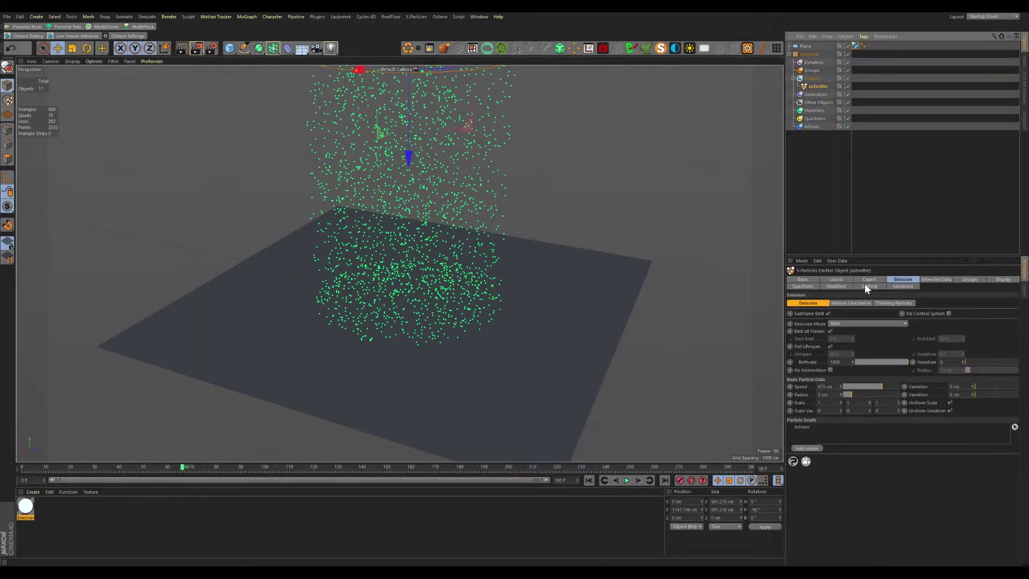
click(830, 346)
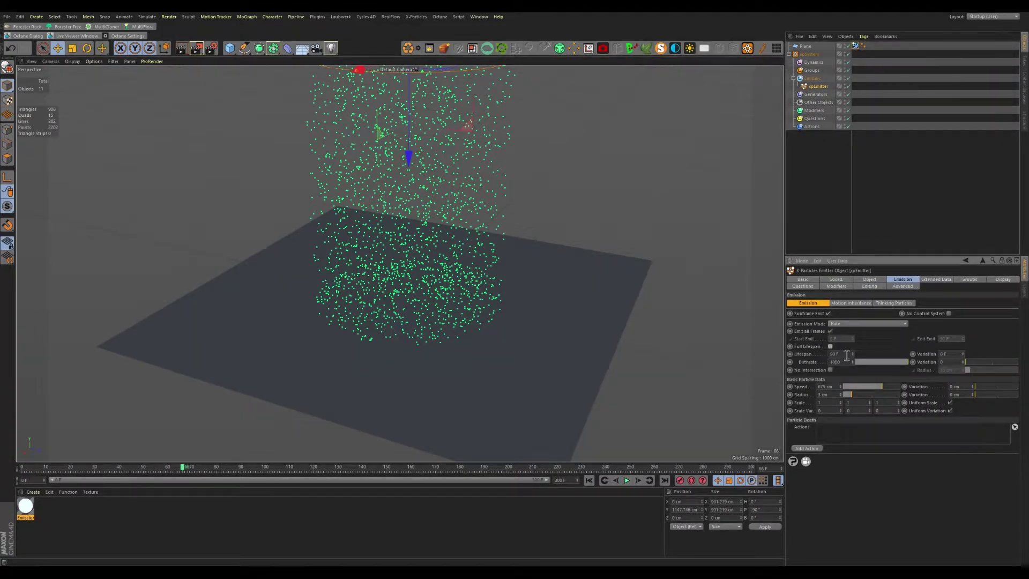
text(1)
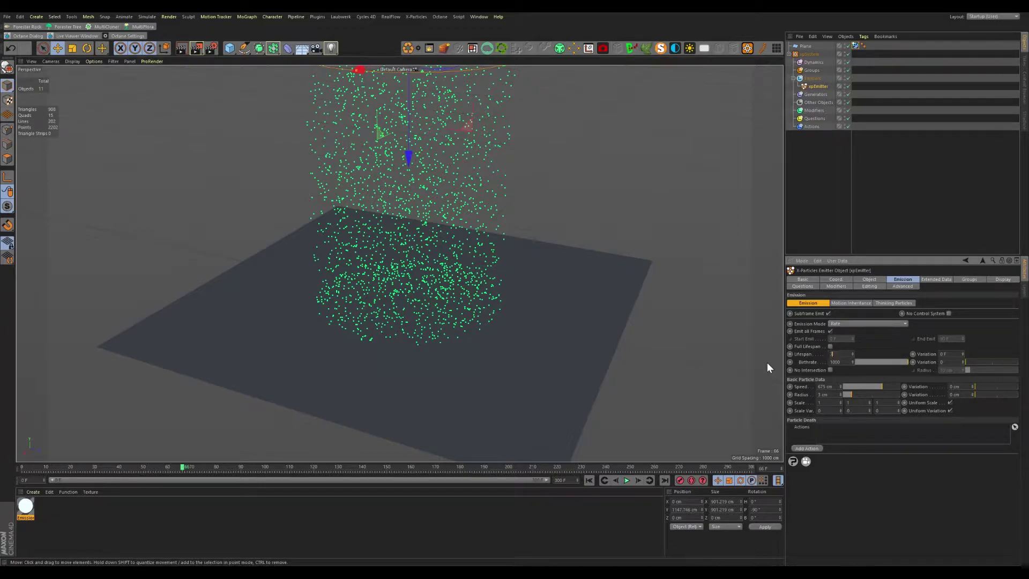
click(589, 480)
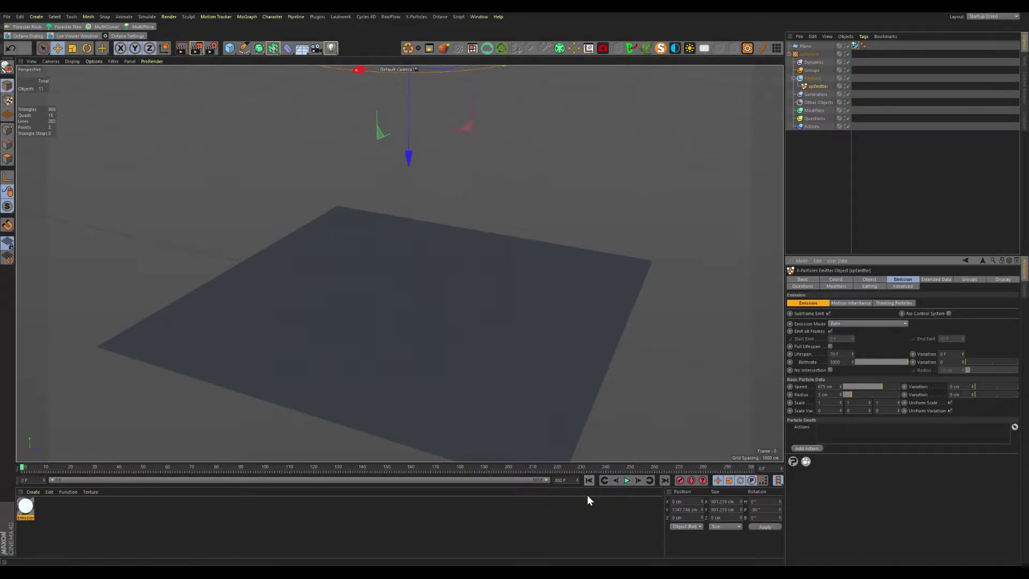
click(626, 480)
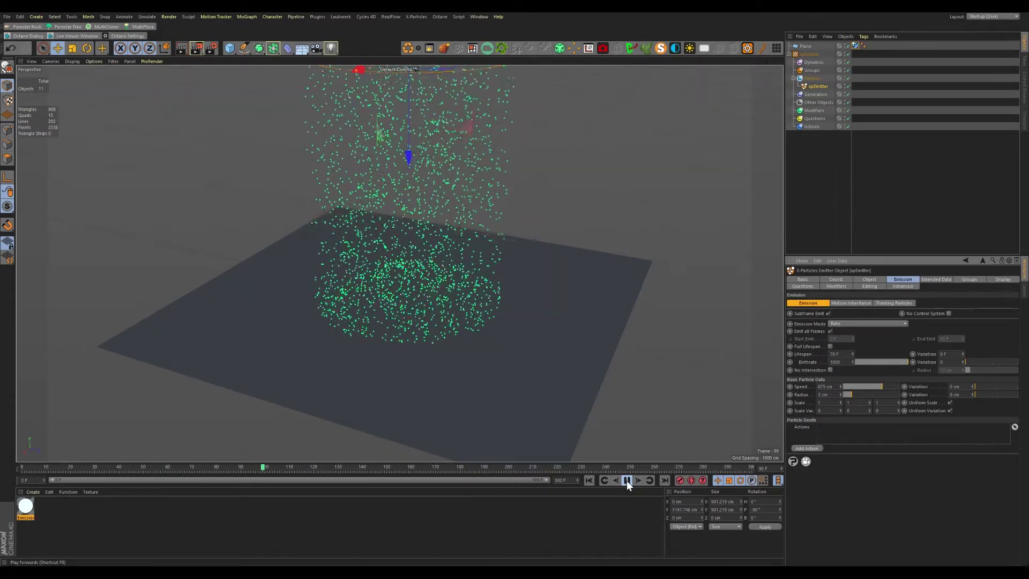
click(626, 480)
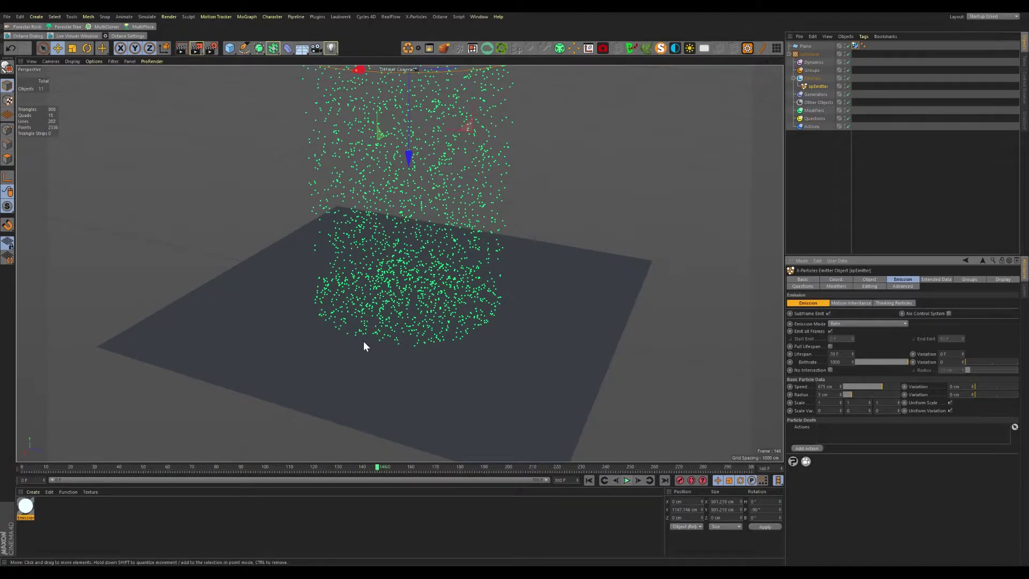
- Add an xpKill modifier acting inside its bounds and widen its box to about 2021 by 2017 cm in X and Z
alt+drag(394, 321, 418, 238)
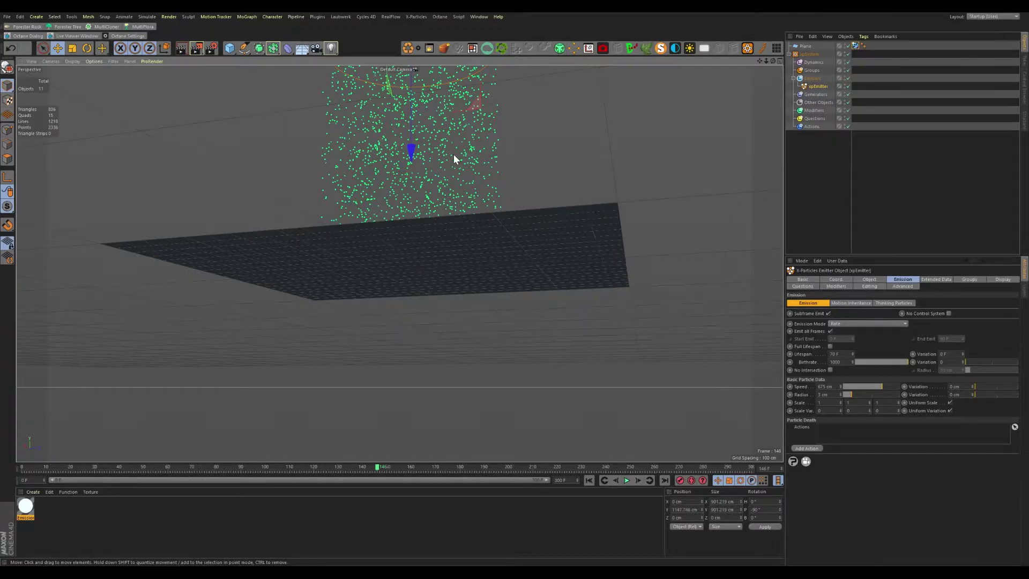
click(678, 258)
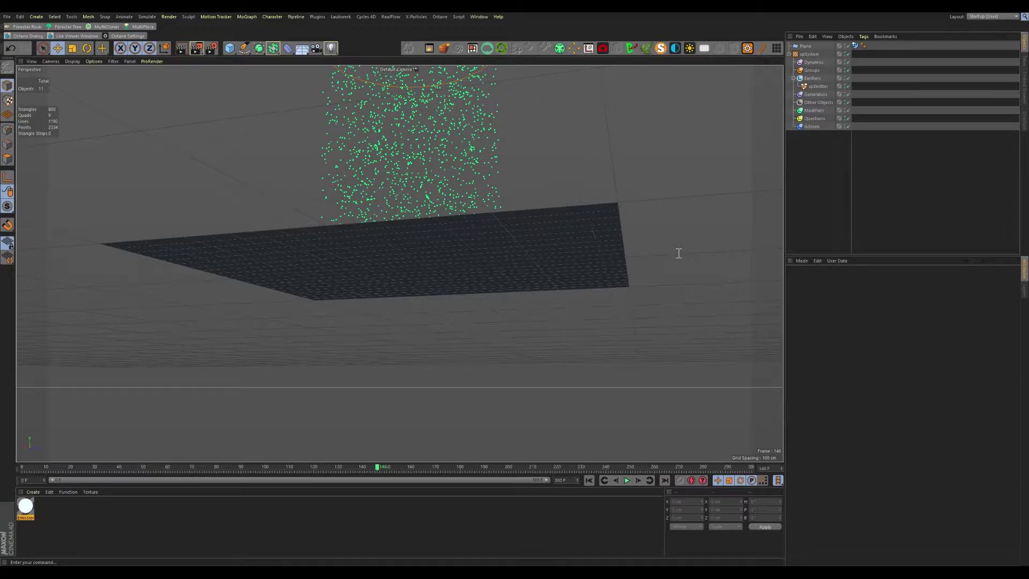
key(Return)
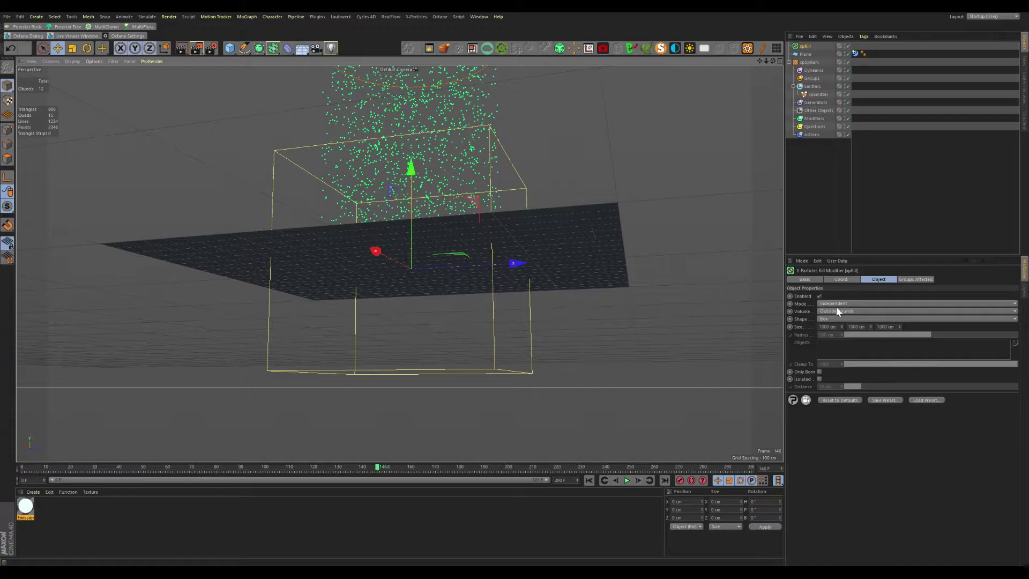
click(836, 318)
scroll(402, 265, down, 2)
mouse_move(402, 265)
alt+mouse_down()
mouse_move(463, 277)
mouse_move(579, 259)
mouse_move(402, 264)
alt+mouse_up()
alt+drag(434, 238, 516, 252)
- Move the kill box directly beneath the plane, to about Y -505 cm, and hide it in the viewport
middle_click(489, 277)
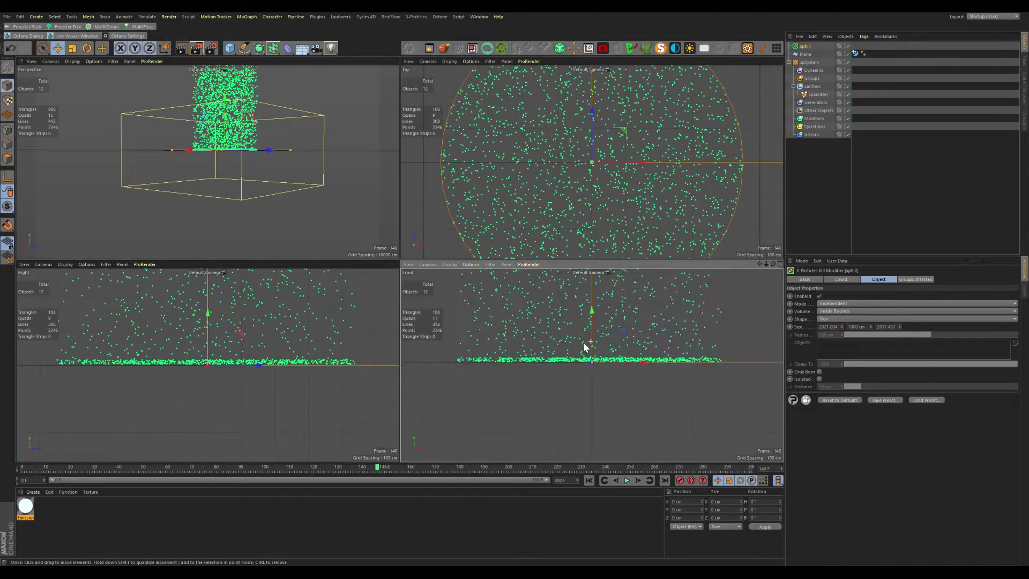
drag(593, 294, 573, 347)
scroll(574, 349, up, 5)
middle_click(364, 173)
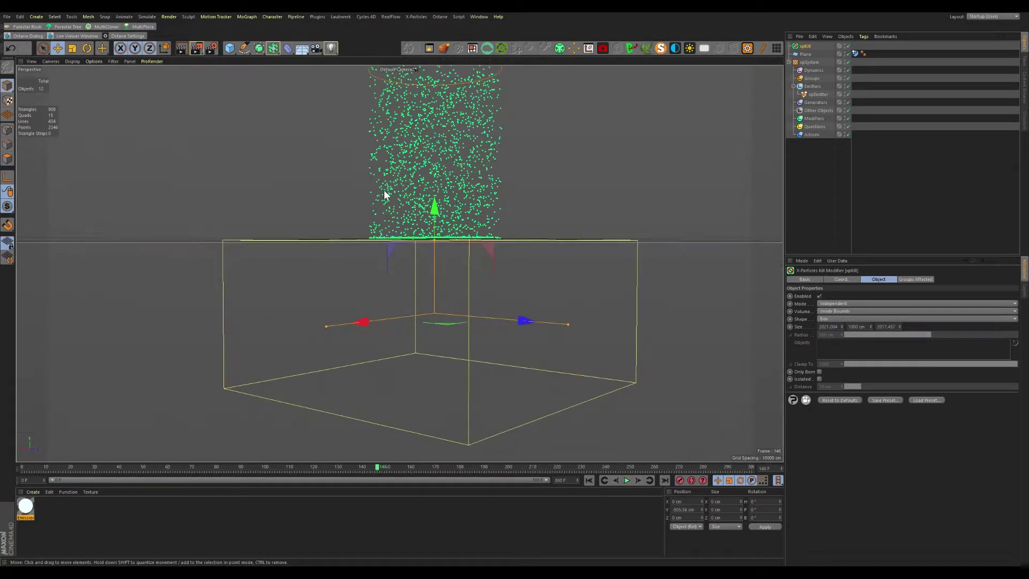
double_click(845, 45)
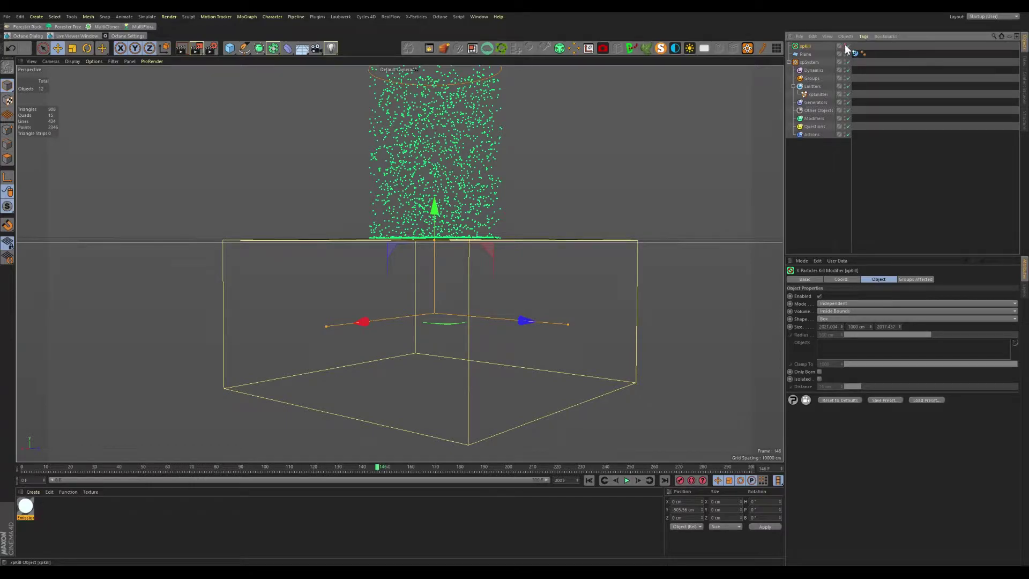
alt+drag(550, 201, 446, 319)
- Add an xpTurbulence motion modifier to the system's Modifiers folder
click(812, 118)
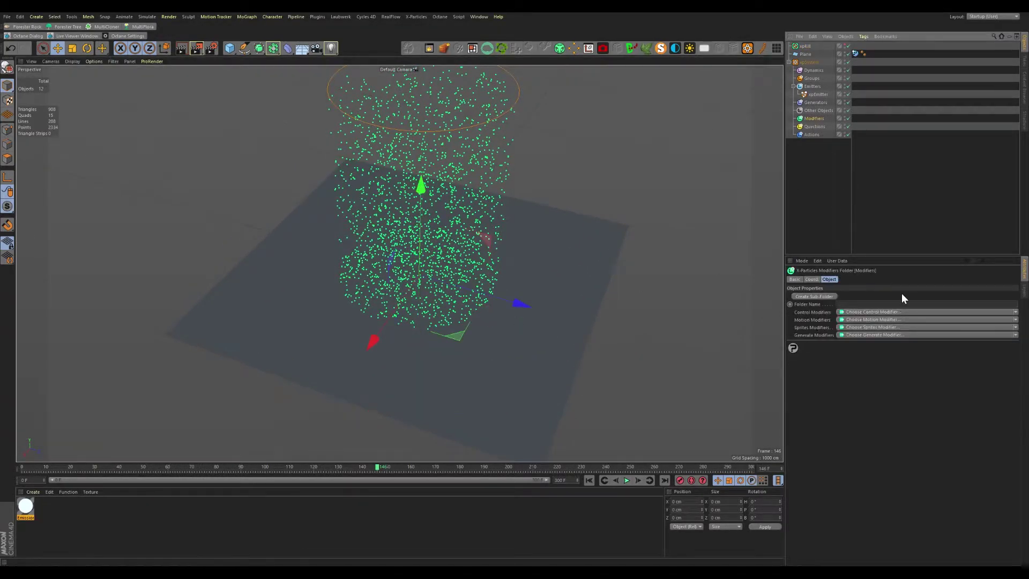
click(1014, 320)
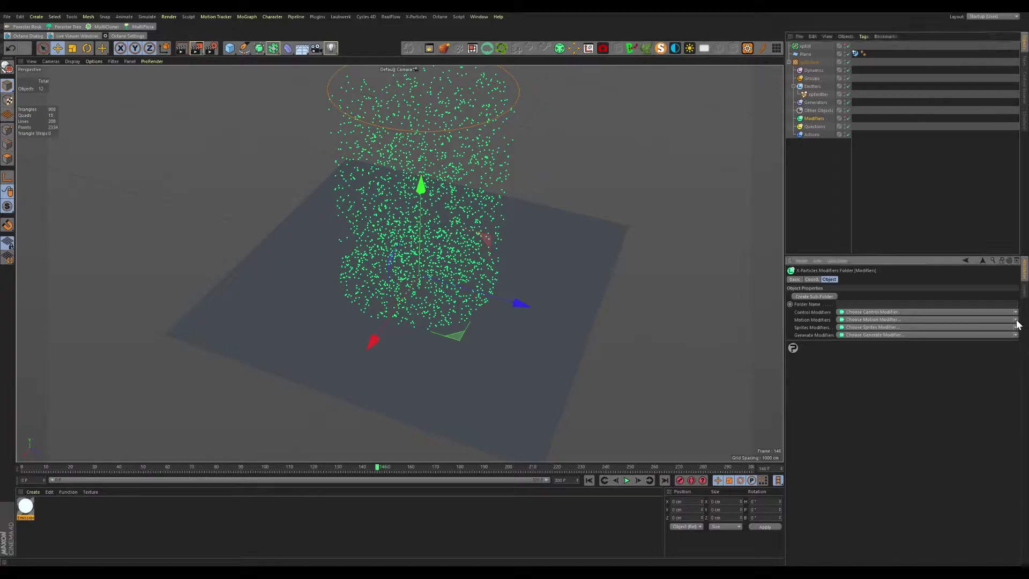
click(876, 497)
mouse_move(484, 359)
alt+mouse_down()
mouse_move(423, 348)
mouse_move(420, 333)
mouse_move(479, 341)
mouse_move(469, 345)
alt+mouse_up()
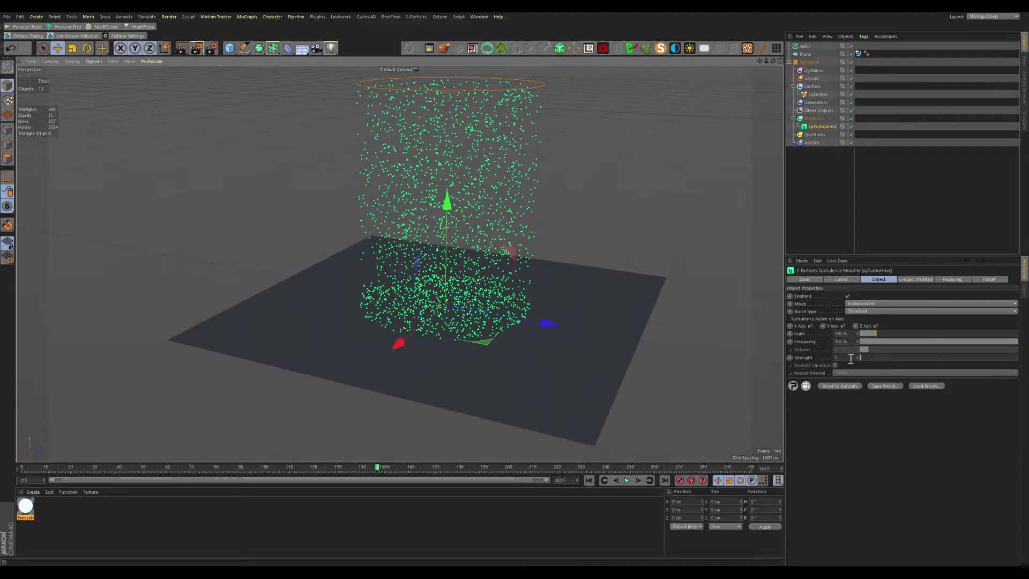
- Set the turbulence strength to about 16 and scale to about 171%, and replay the simulation from the start
drag(858, 359, 862, 360)
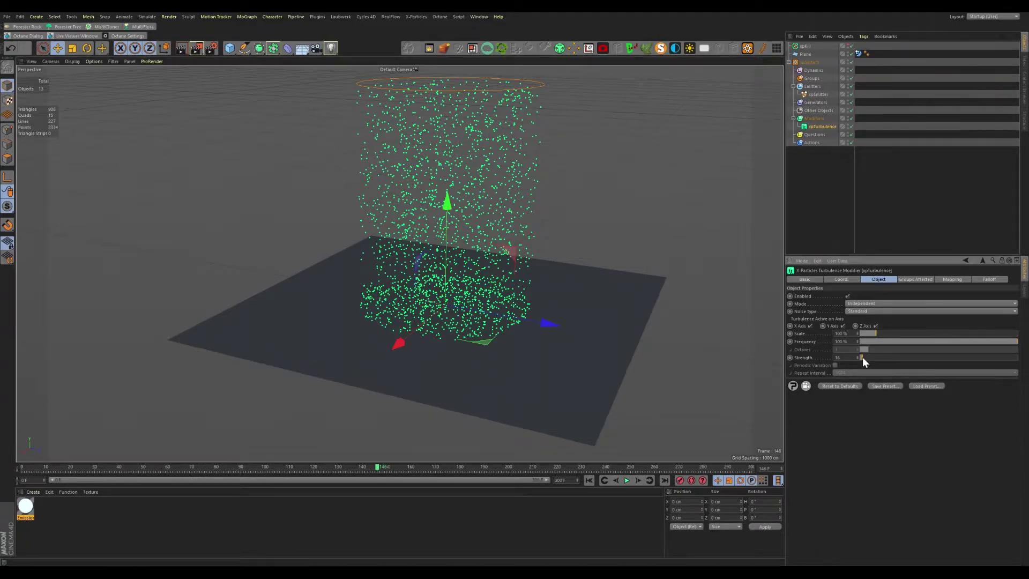
click(589, 480)
click(626, 480)
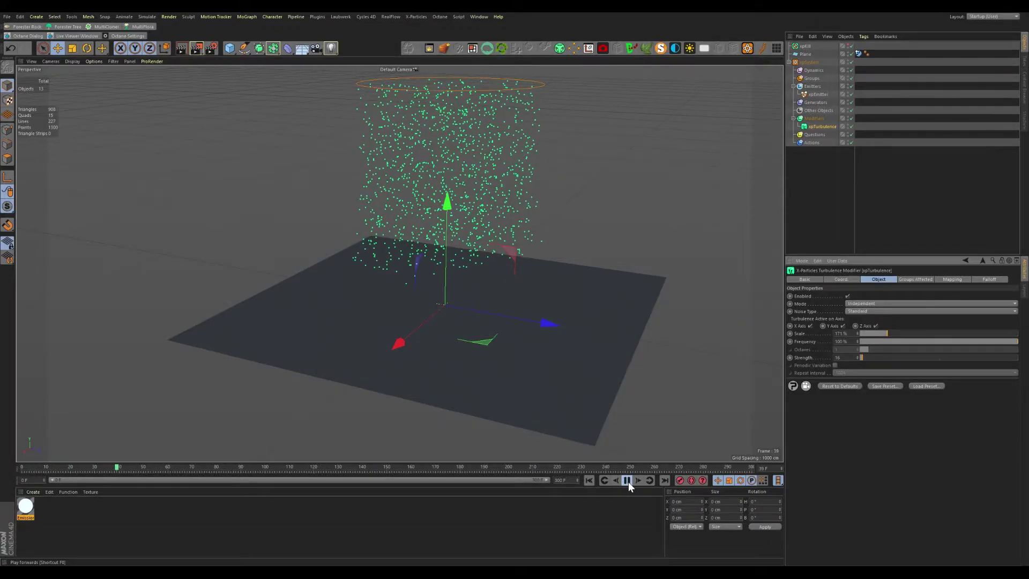
click(627, 480)
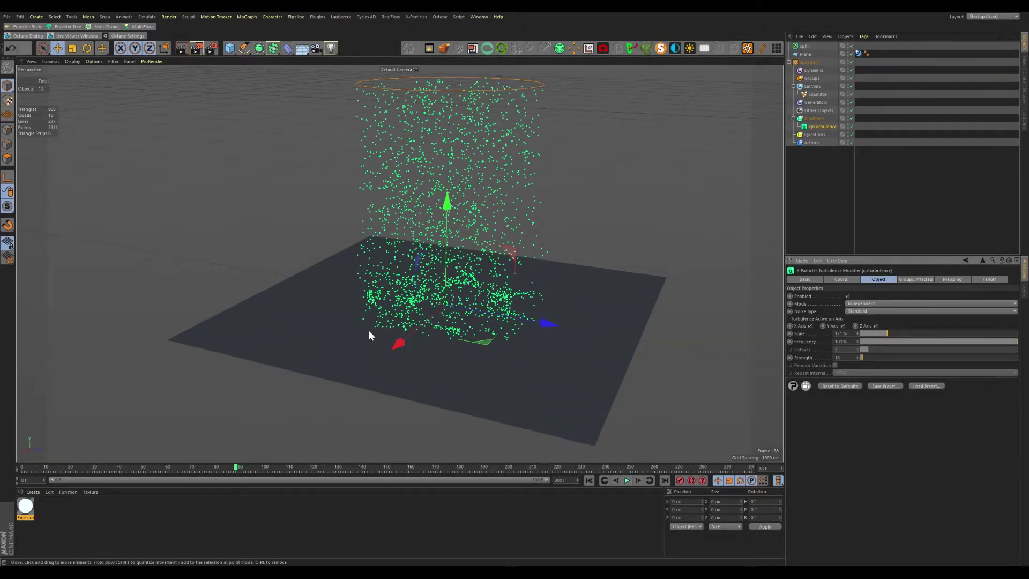
- Add an xpWind motion modifier to the Modifiers folder and set its wind strength to about 53 cm
click(818, 119)
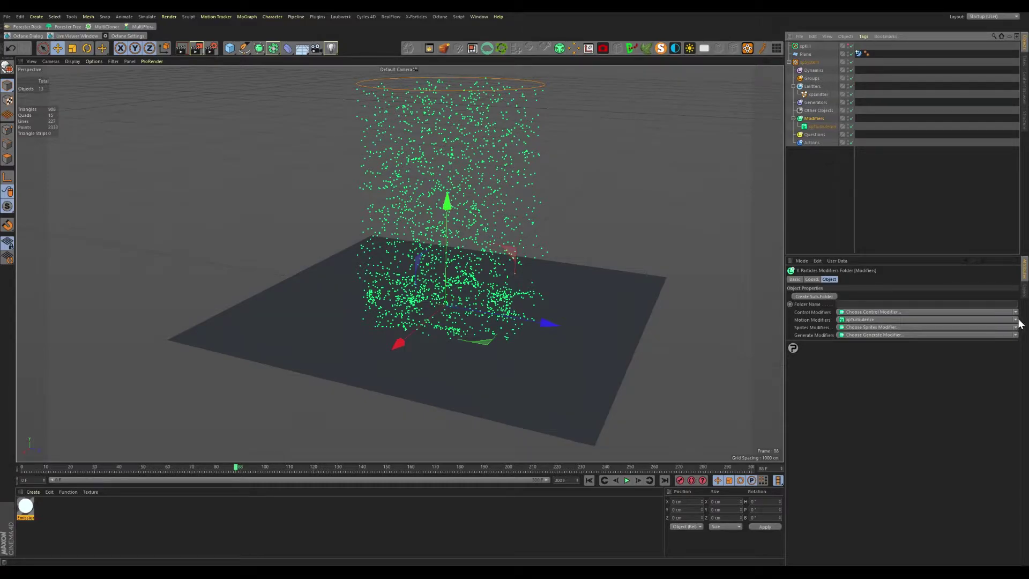
click(1016, 320)
click(761, 521)
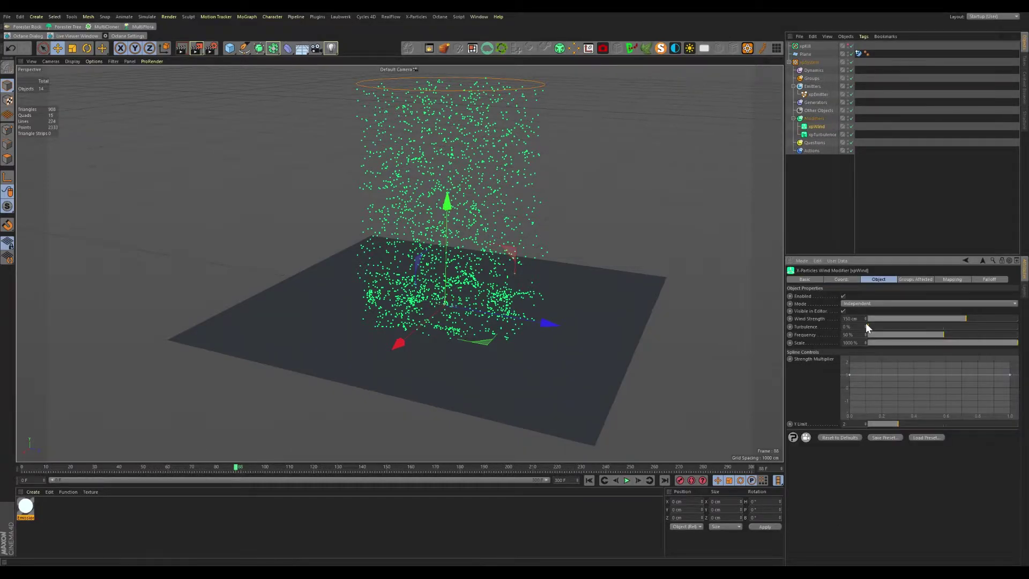
click(951, 319)
- Raise the wind modifier and move it beside the plane to about Z -1317 cm, and play the simulation from the start
mouse_move(419, 352)
alt+mouse_down()
mouse_move(467, 318)
mouse_move(412, 336)
alt+mouse_up()
drag(429, 214, 431, 186)
alt+drag(420, 343, 253, 283)
click(588, 480)
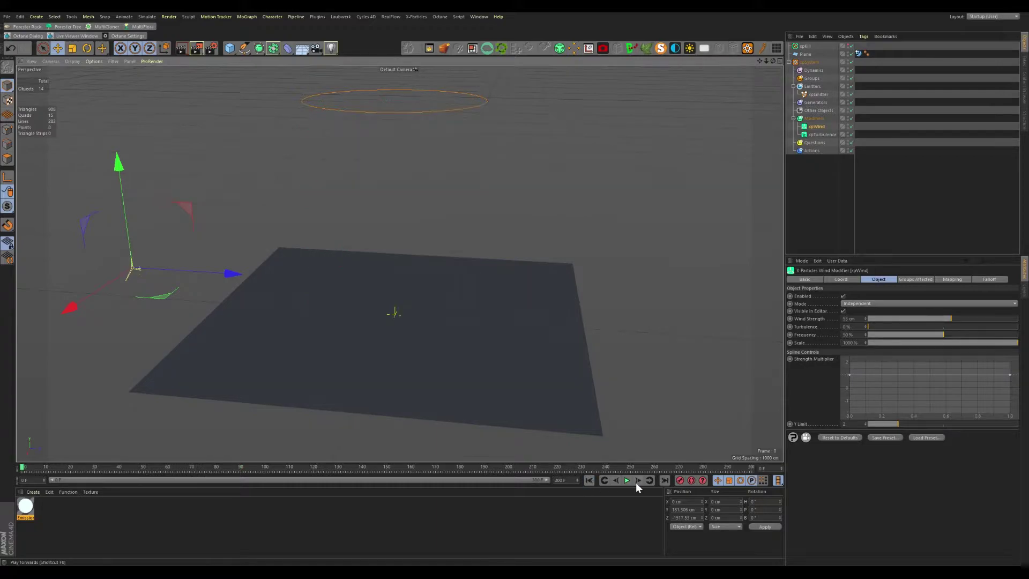
alt+drag(417, 366, 432, 346)
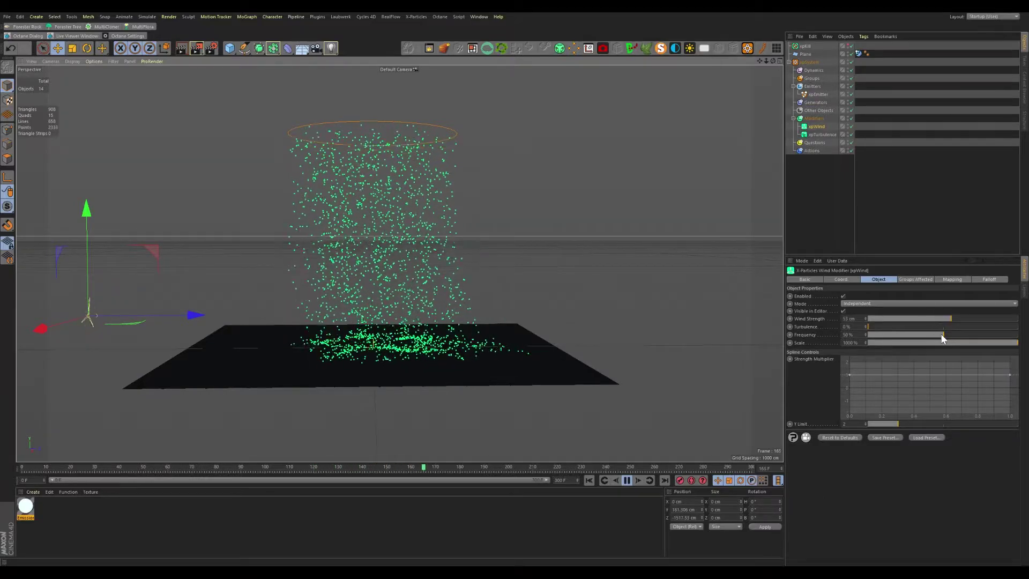
- Increase the wind strength to about 104 cm and replay the simulation from the first frame
click(958, 318)
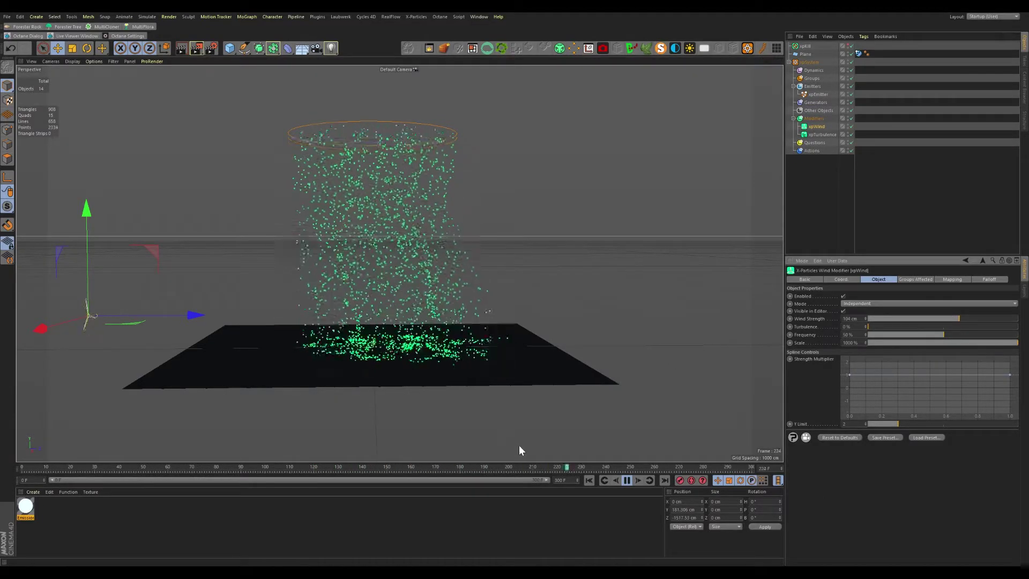
click(589, 480)
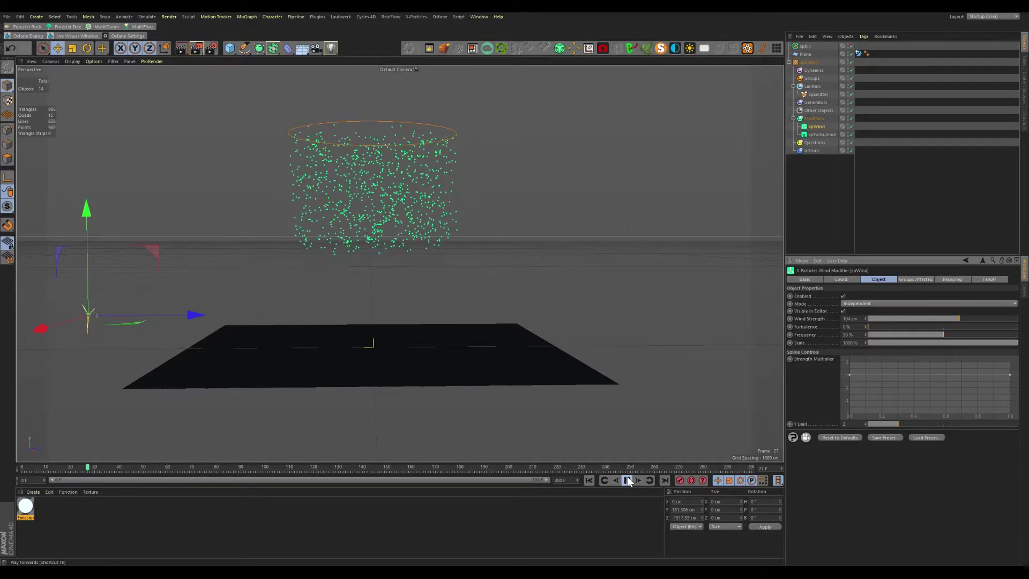
click(627, 481)
- Increase the turbulence scale to about 275% and replay the simulation from the start
click(821, 135)
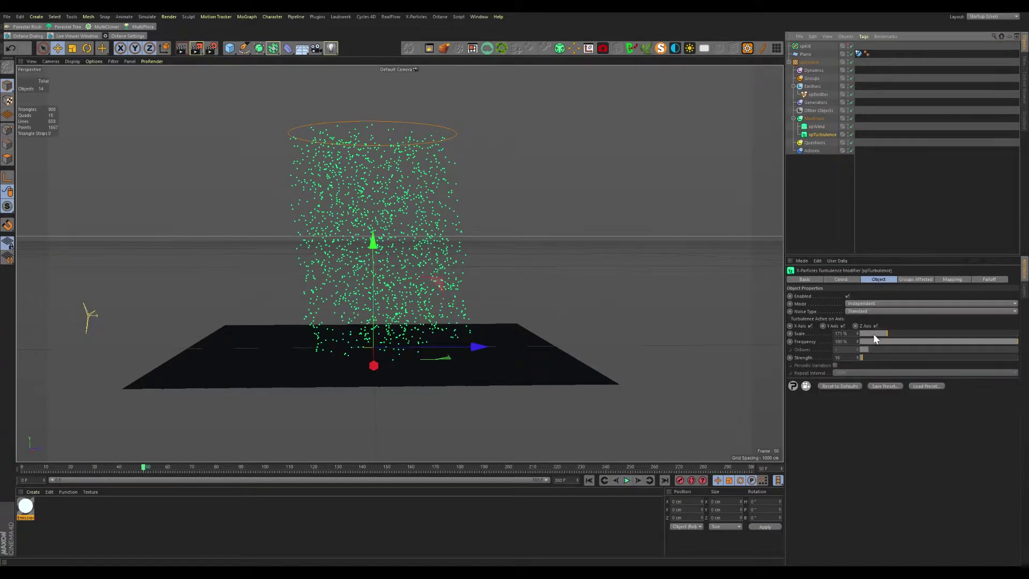
drag(891, 336, 903, 333)
click(589, 485)
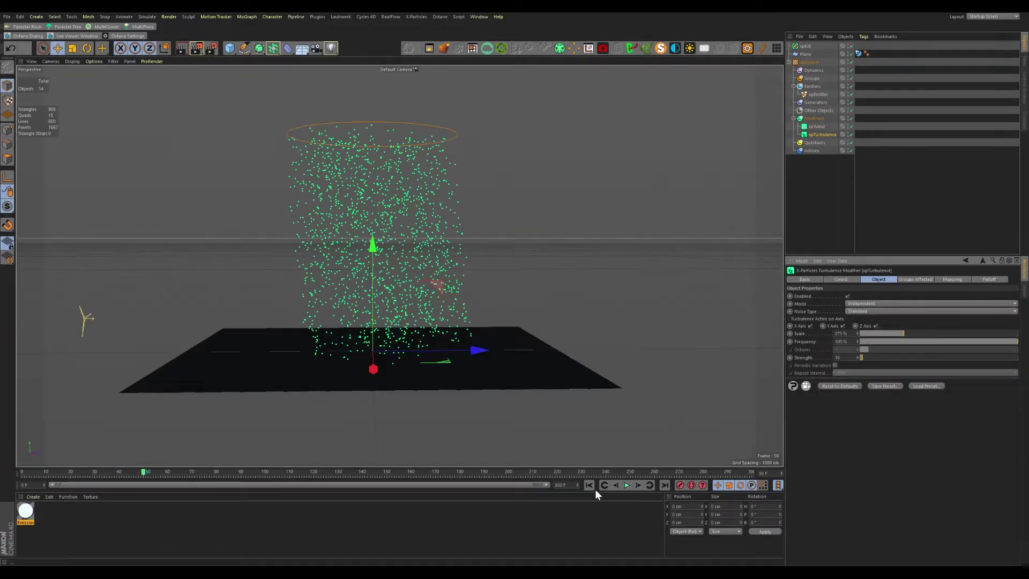
click(627, 486)
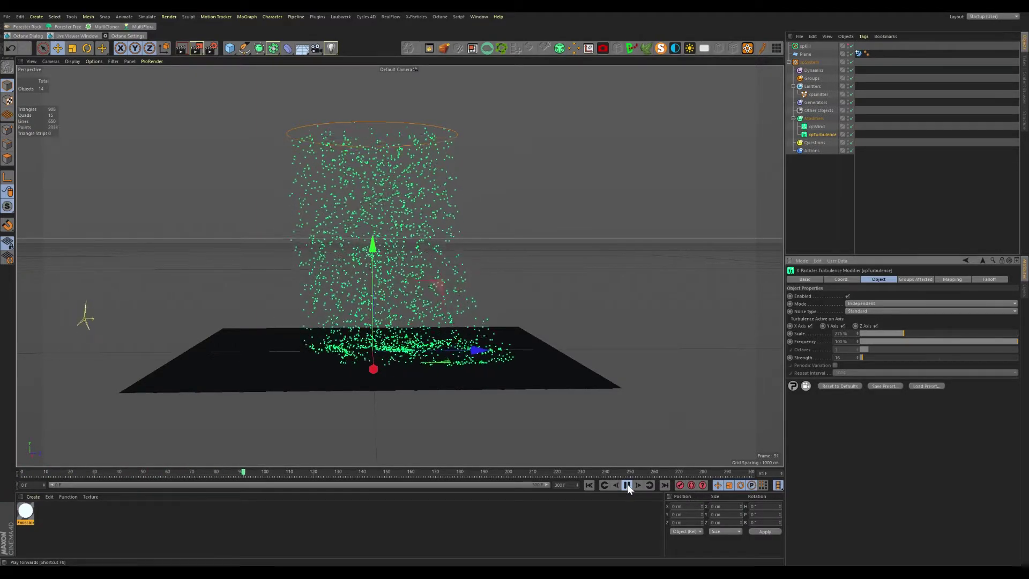
click(628, 484)
alt+drag(471, 402, 411, 363)
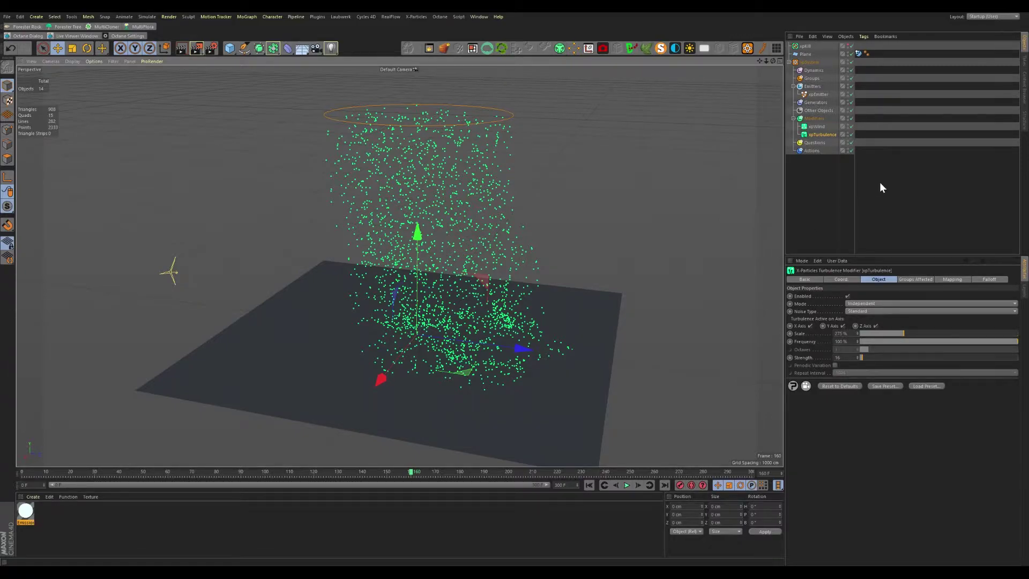
- Enable Spawn in the plane's collider tag, add a spawning emitter for it and place that emitter in the Emitters folder
click(858, 53)
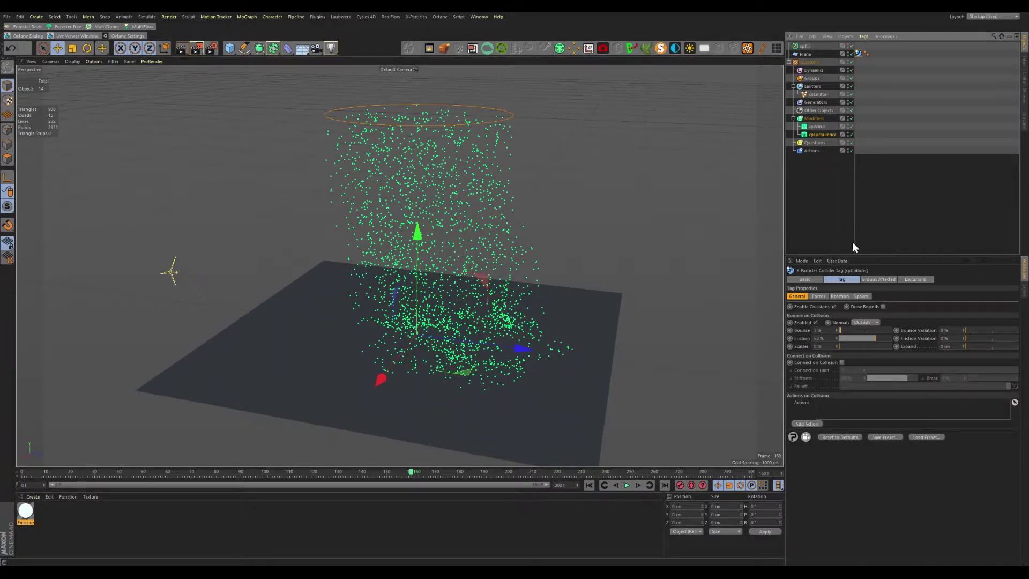
click(813, 118)
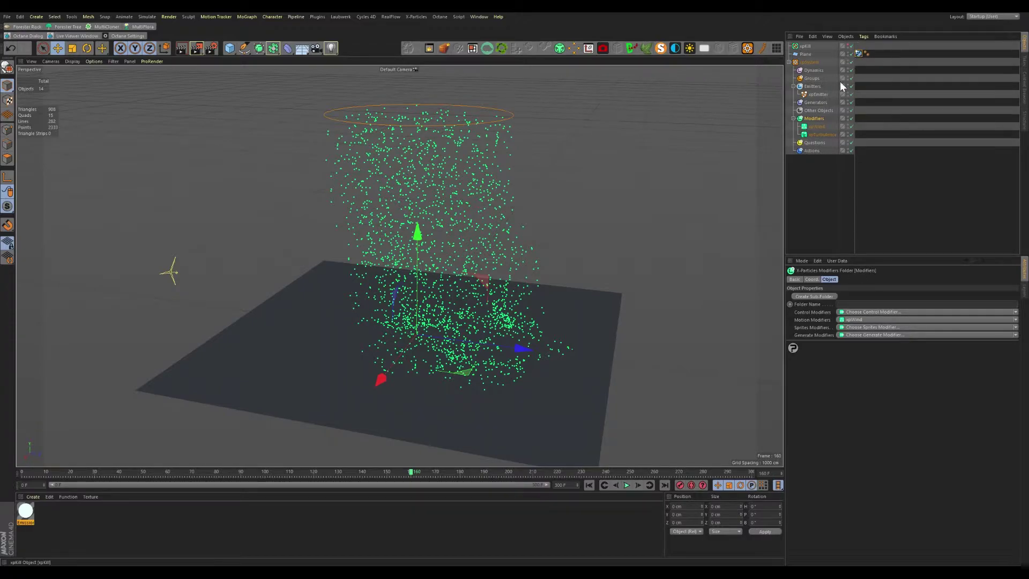
click(858, 54)
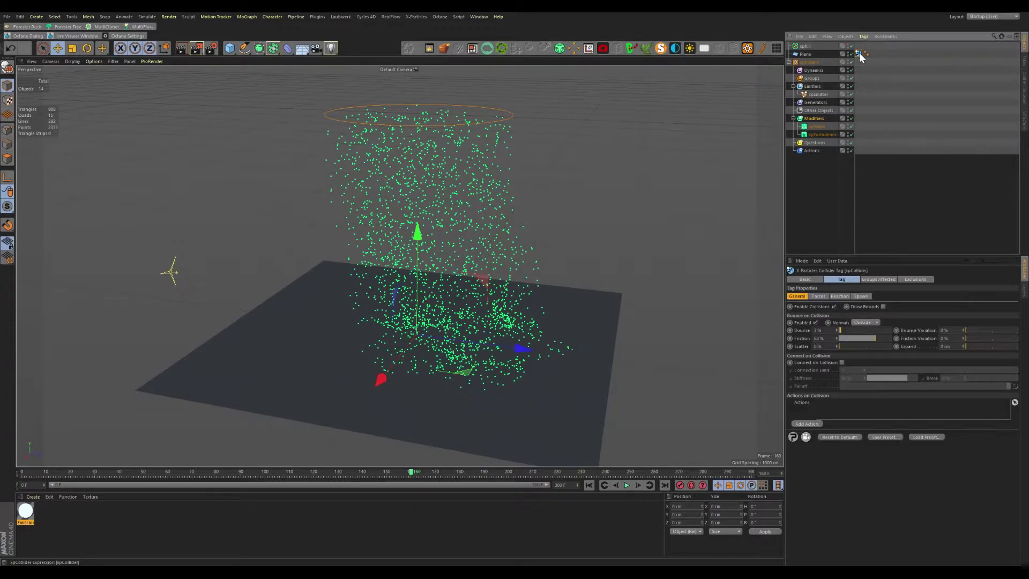
click(860, 296)
click(871, 306)
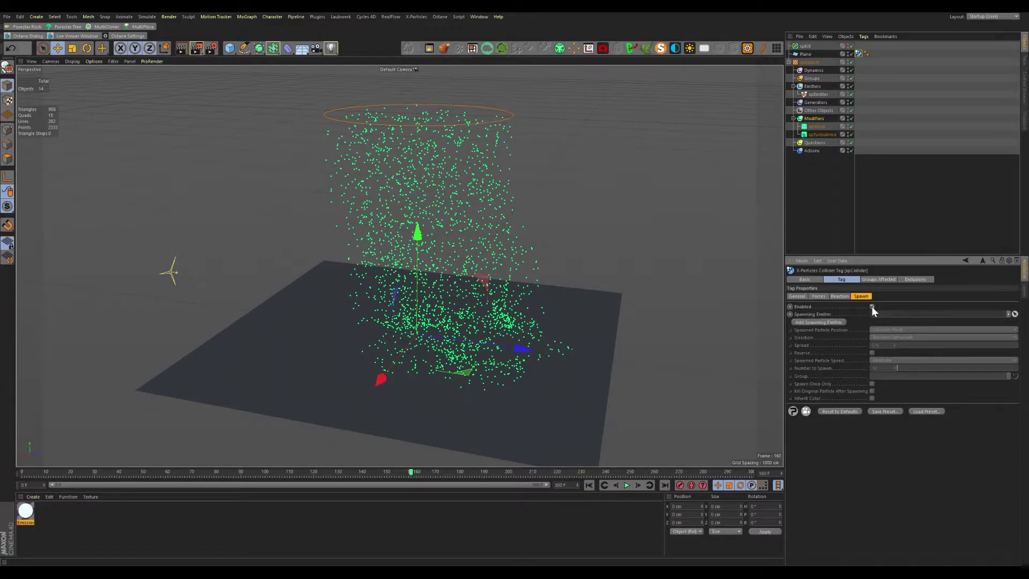
click(828, 322)
drag(817, 46, 825, 94)
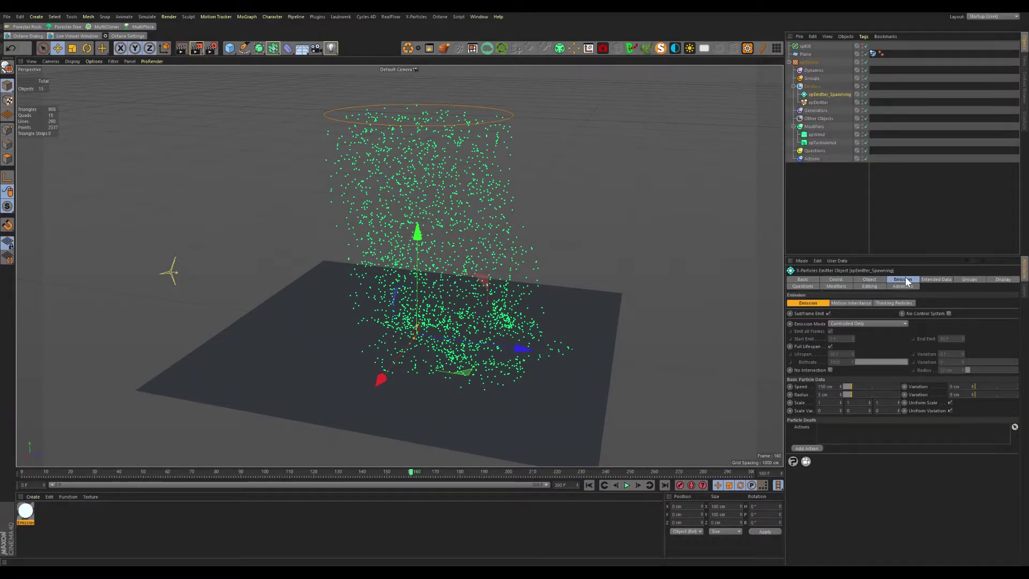
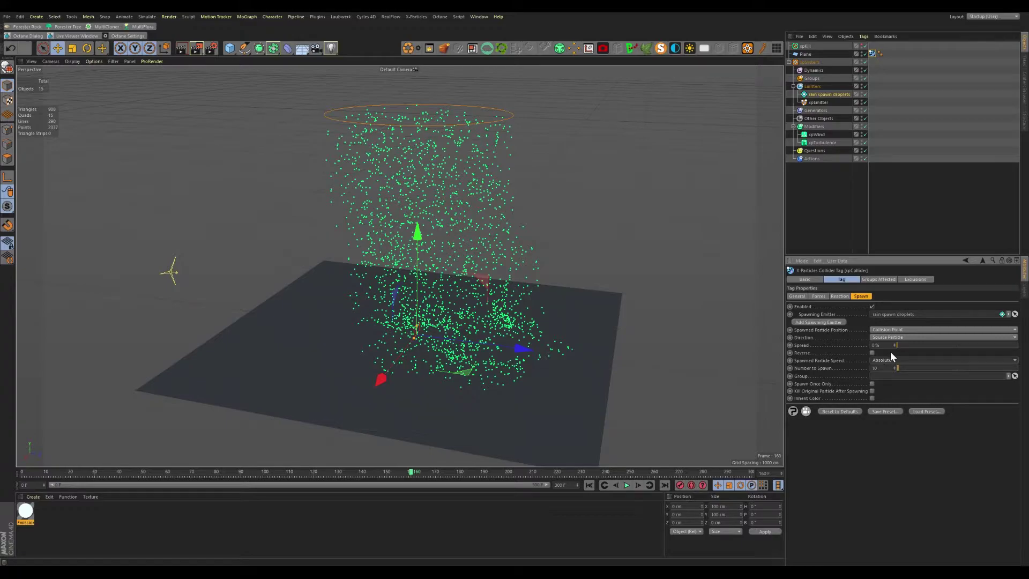
- Reduce the collider tag's Number to Spawn and display the rain spawn droplets emitter's particles as red squares
double_click(883, 368)
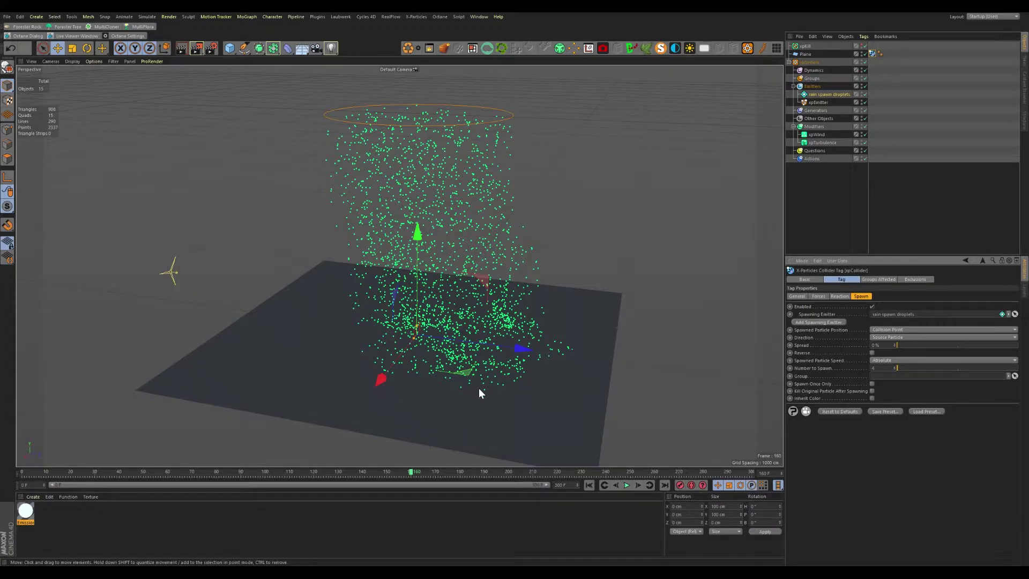
alt+middle_drag(478, 392, 502, 335)
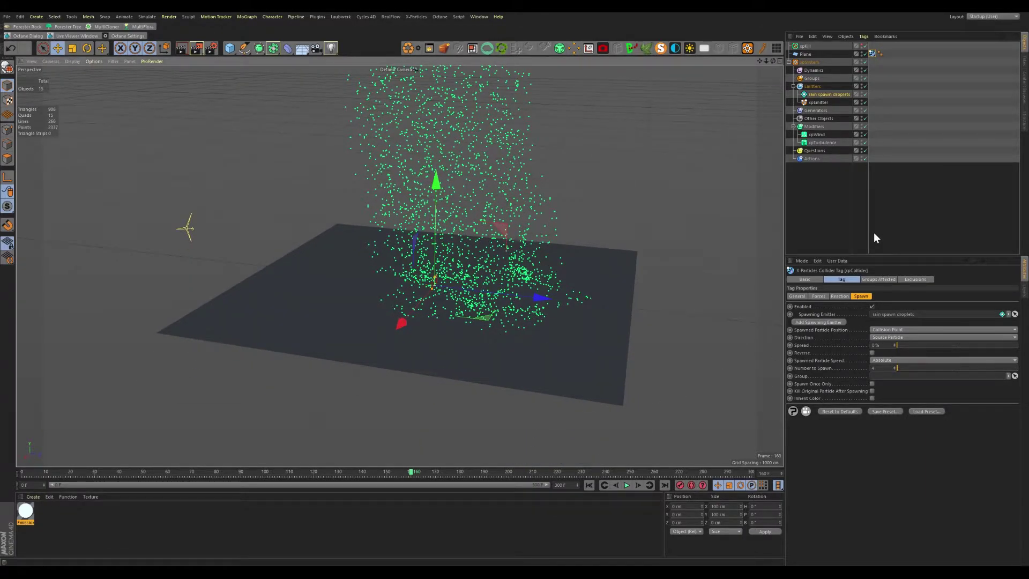
click(829, 94)
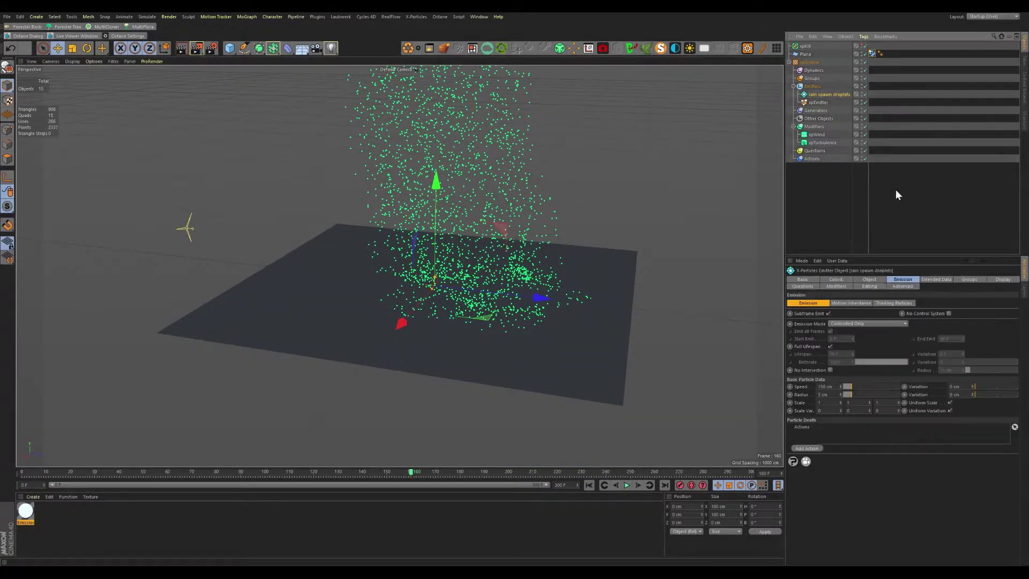
click(1002, 280)
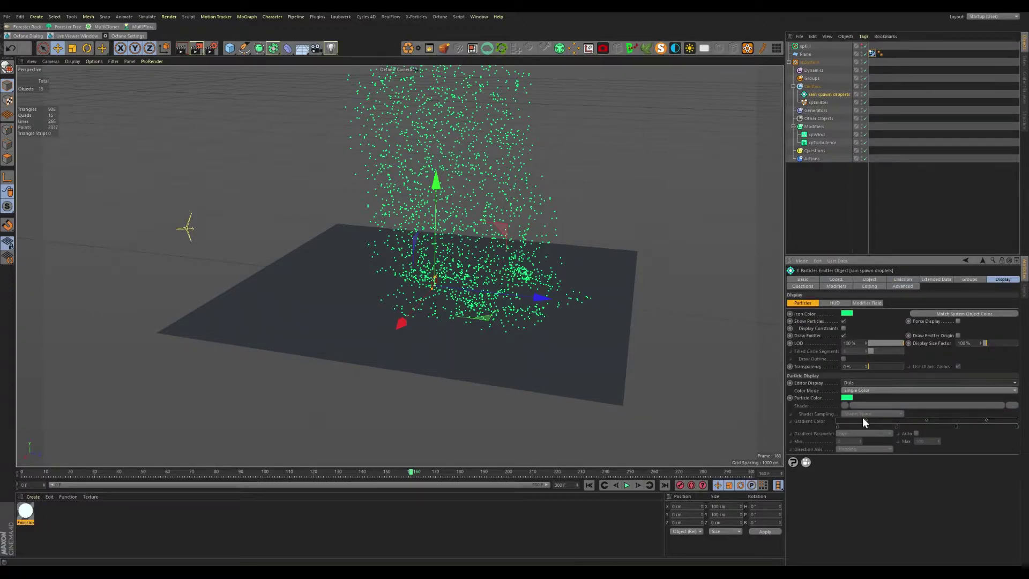
click(851, 397)
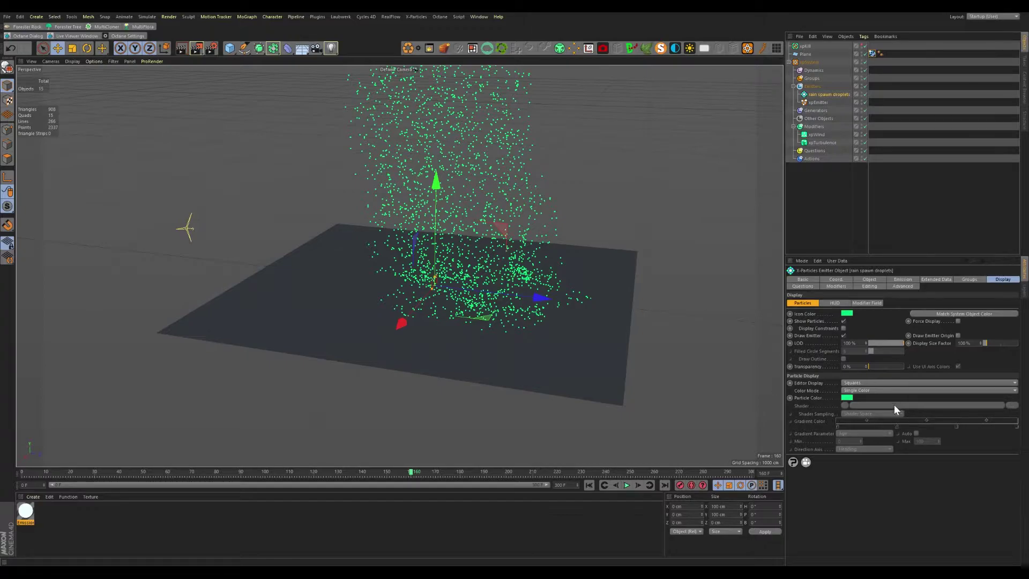
- Play the simulation from the start and inspect the spawned particles where the rain hits the plane
click(589, 485)
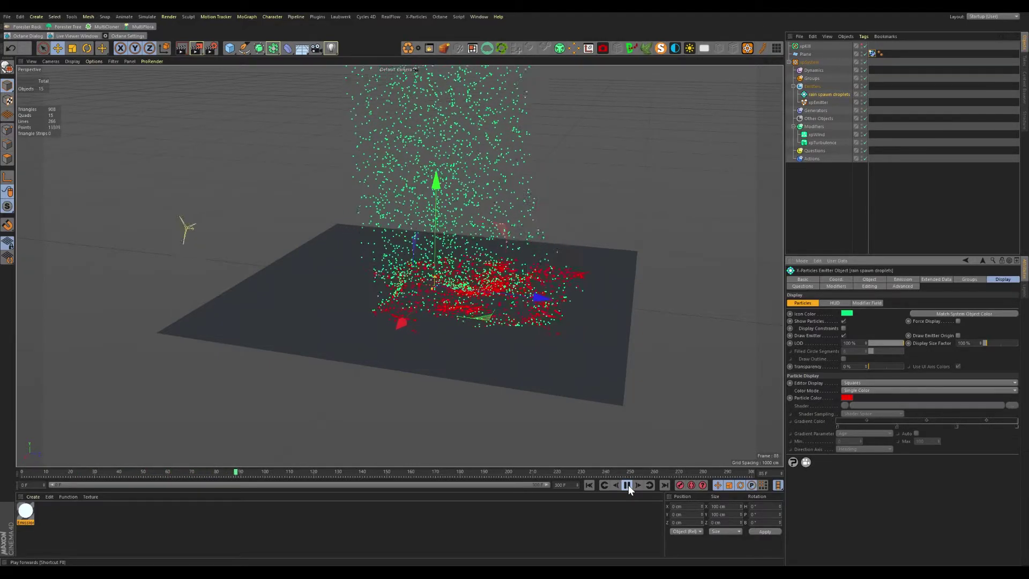
click(626, 485)
scroll(511, 301, up, 2)
alt+drag(511, 301, 494, 313)
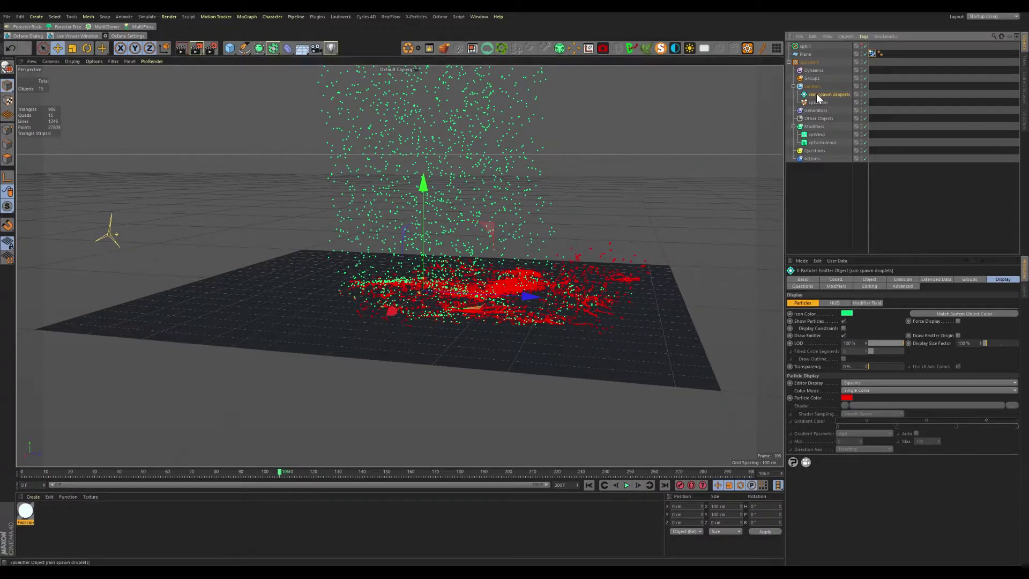
- Exclude xpTurbulence from the modifiers affecting the rain spawn droplets emitter and replay the simulation from the start
click(837, 286)
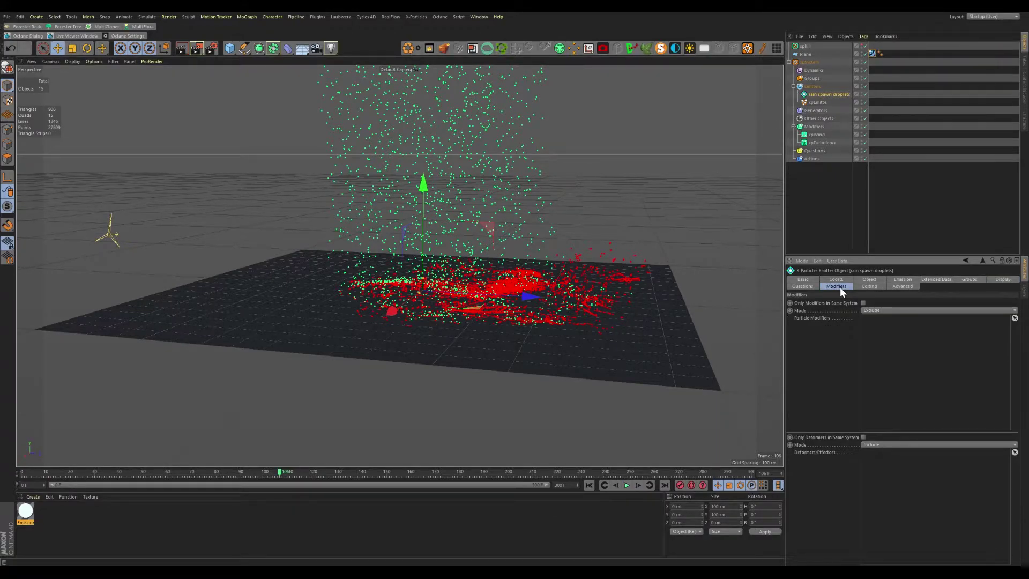
drag(820, 142, 895, 372)
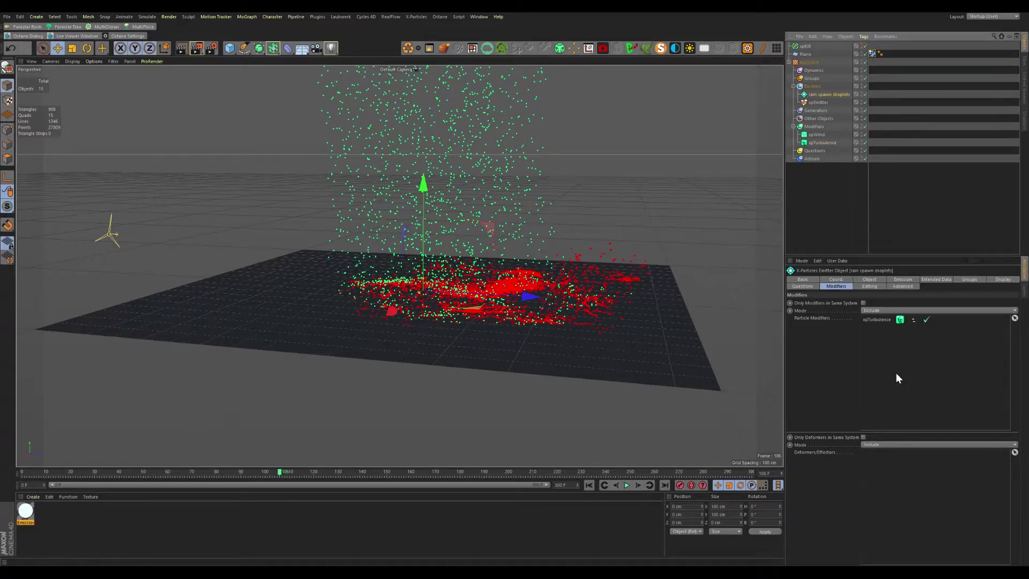
click(588, 486)
click(625, 485)
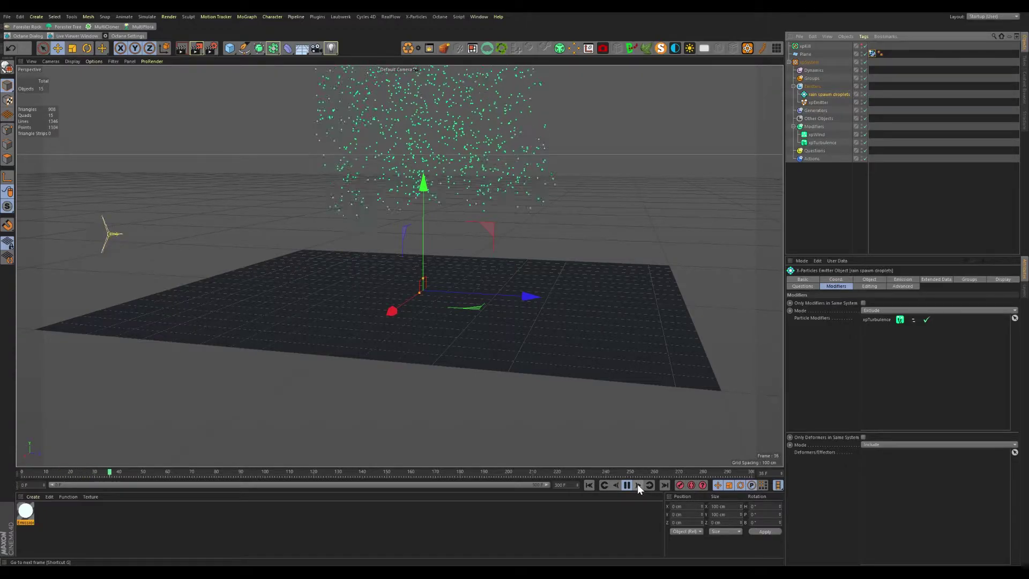
mouse_move(463, 298)
alt+mouse_down()
mouse_move(462, 283)
mouse_move(459, 303)
alt+mouse_up()
click(626, 485)
alt+drag(558, 322, 529, 315)
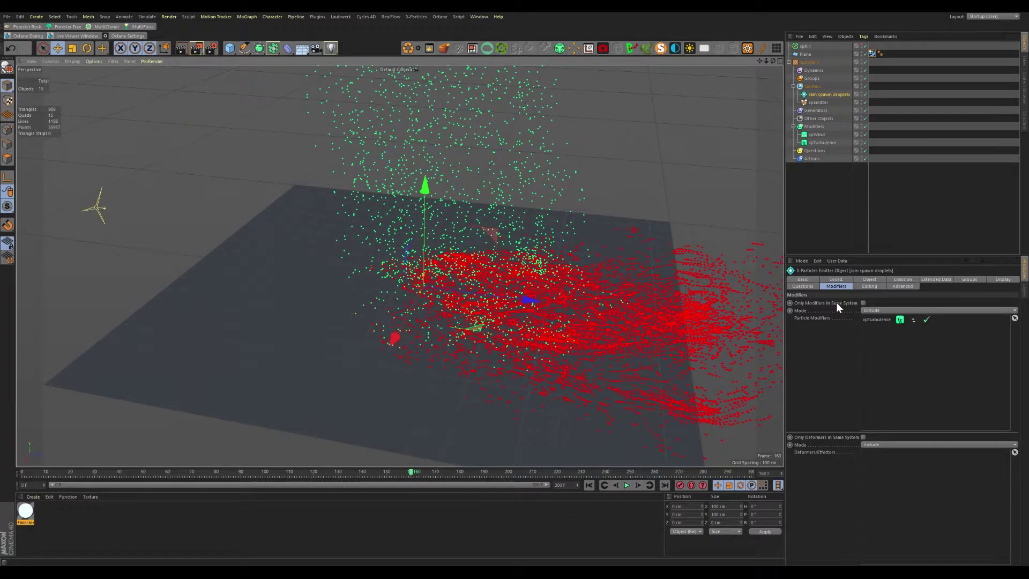
- Add xpWind to the rain spawn droplets emitter's excluded modifiers and replay the simulation from the start
drag(816, 135, 898, 369)
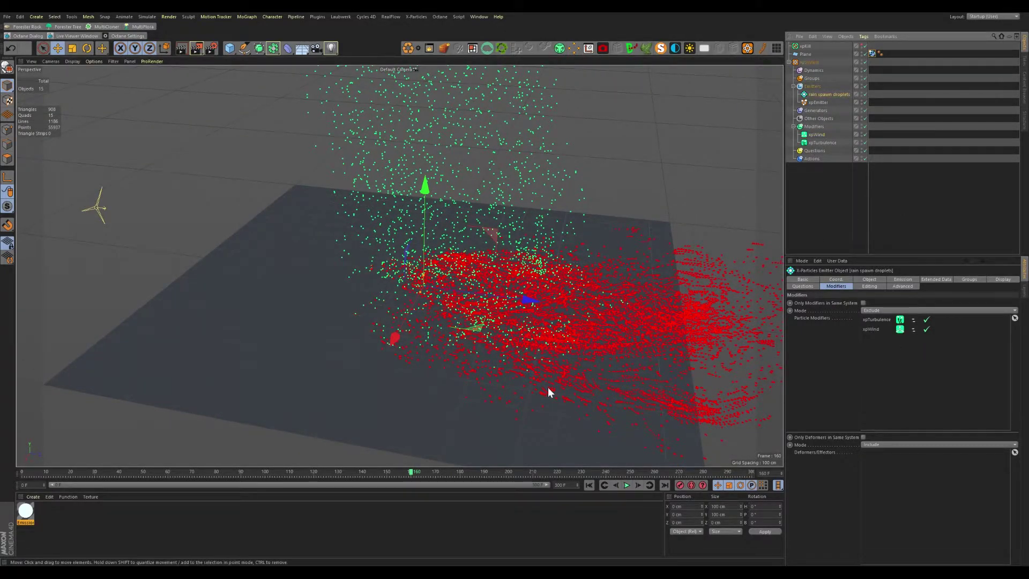
click(588, 485)
click(630, 486)
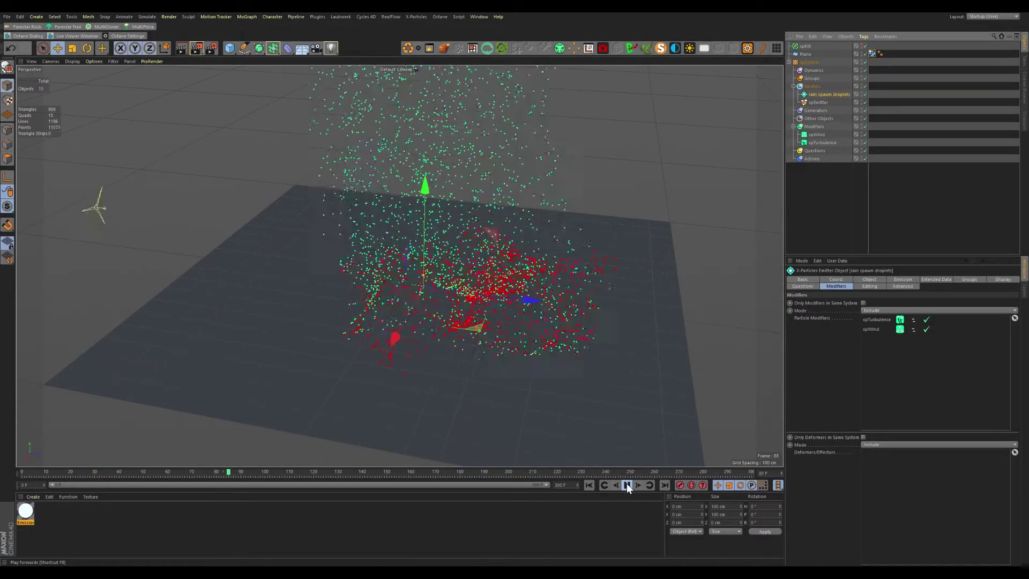
click(626, 484)
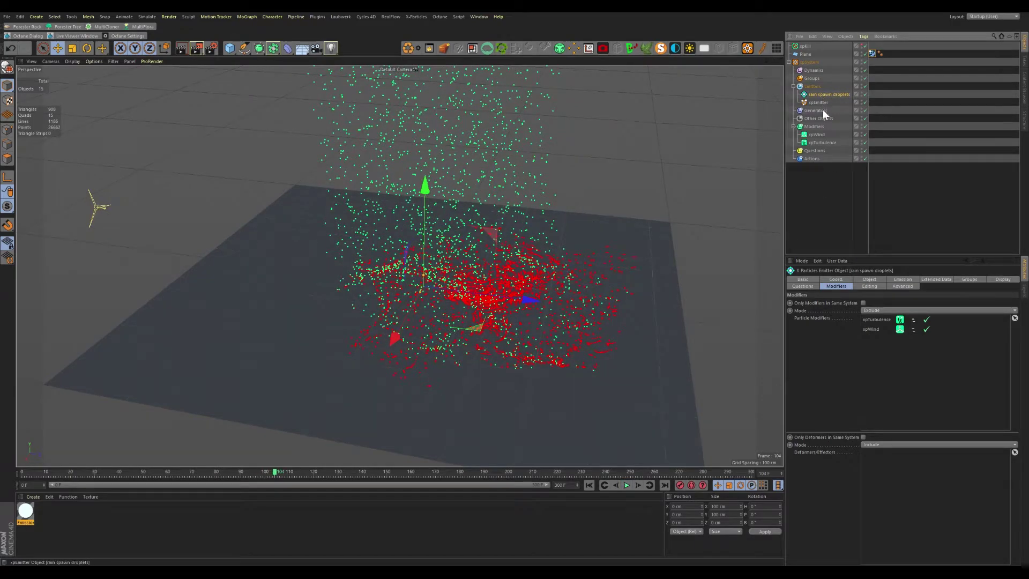
- Turn off Full Lifespan for the rain spawn droplets emitter, set its lifespan to 20 frames and replay the simulation
click(901, 278)
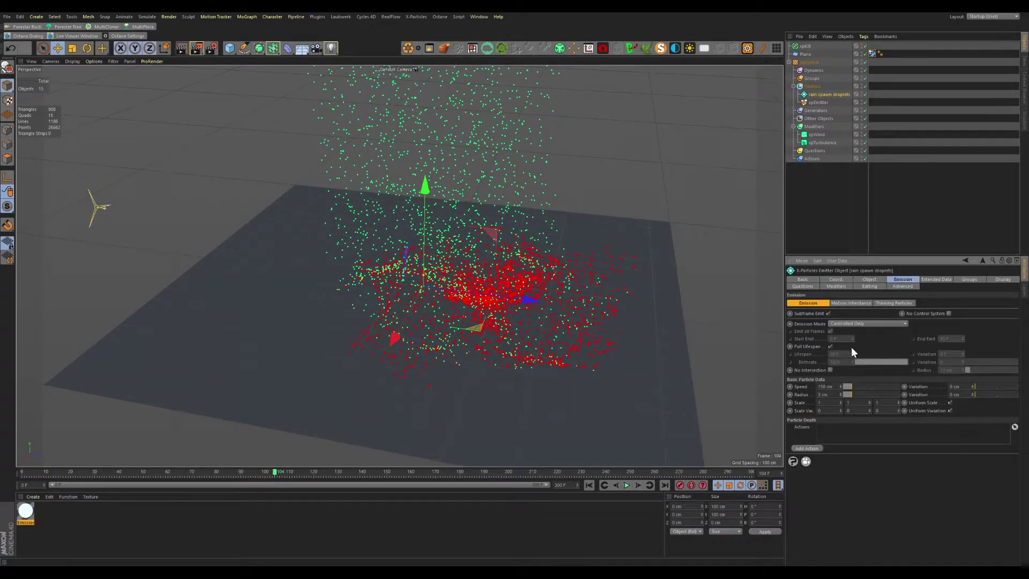
click(830, 346)
text(20)
key(Return)
click(589, 484)
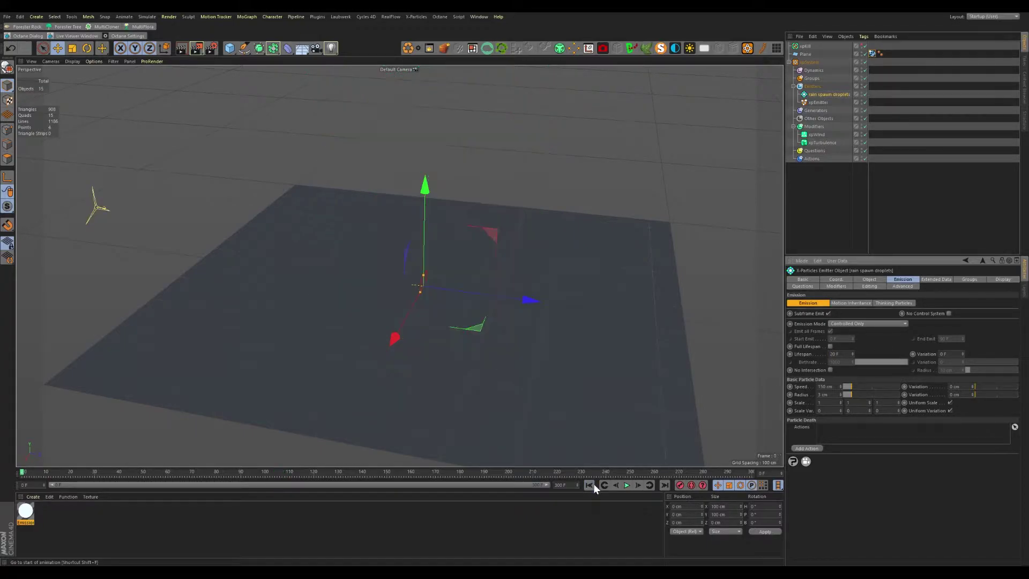
click(626, 484)
alt+drag(475, 396, 490, 410)
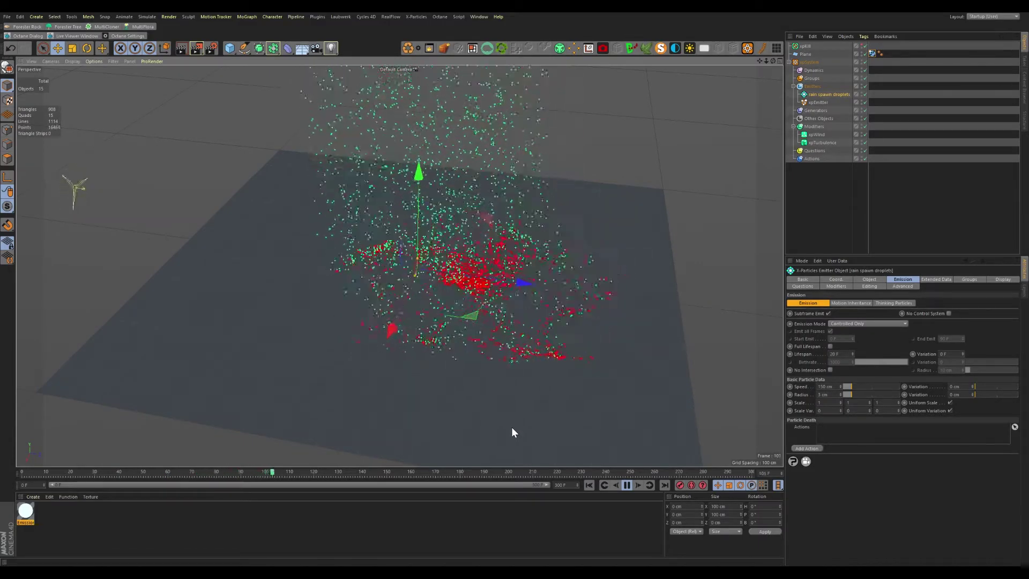
click(627, 485)
alt+drag(440, 318, 662, 416)
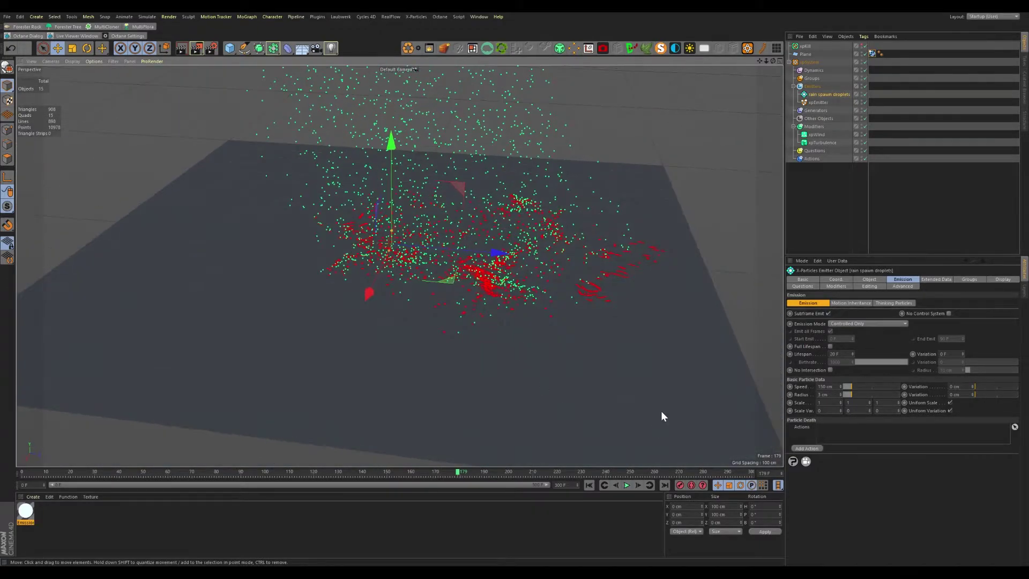
- Replay the simulation from the first frame and inspect the short-lived droplets on the plane from a closer, higher angle
click(588, 484)
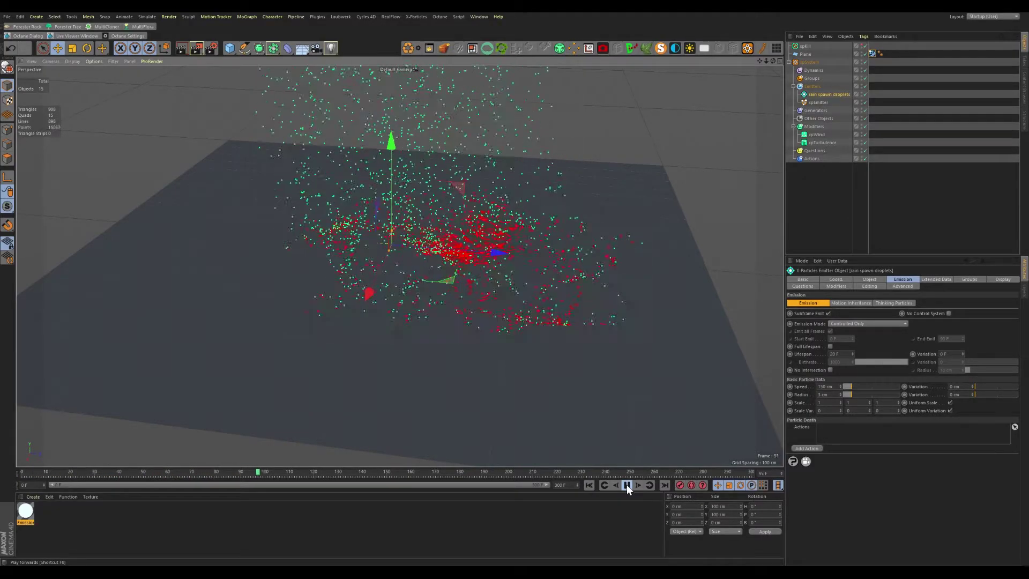
click(626, 484)
alt+right_drag(426, 227, 516, 177)
alt+drag(517, 176, 469, 358)
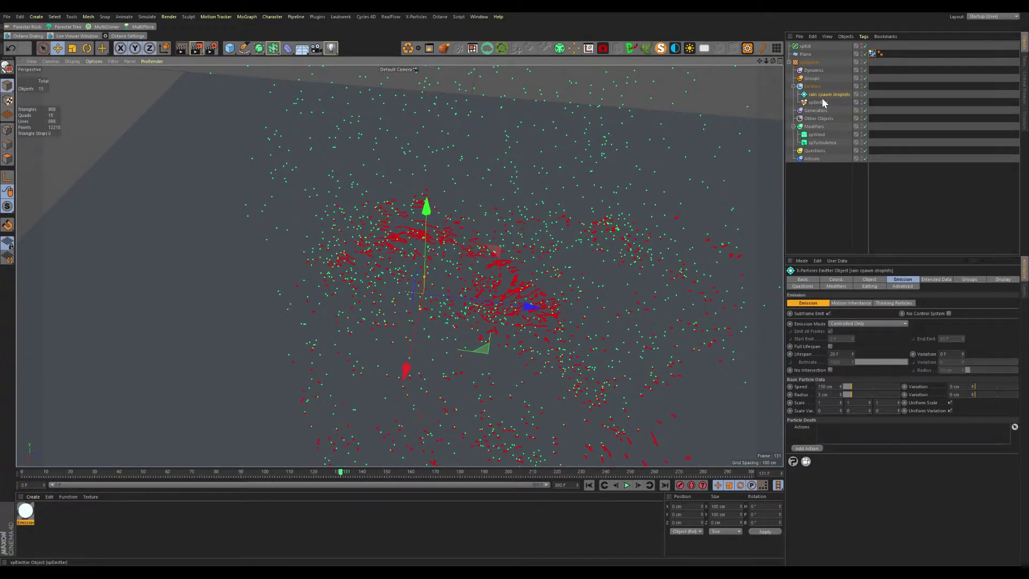
- Reduce the Number to Spawn further in the plane's collider tag and replay the simulation from the start
click(873, 54)
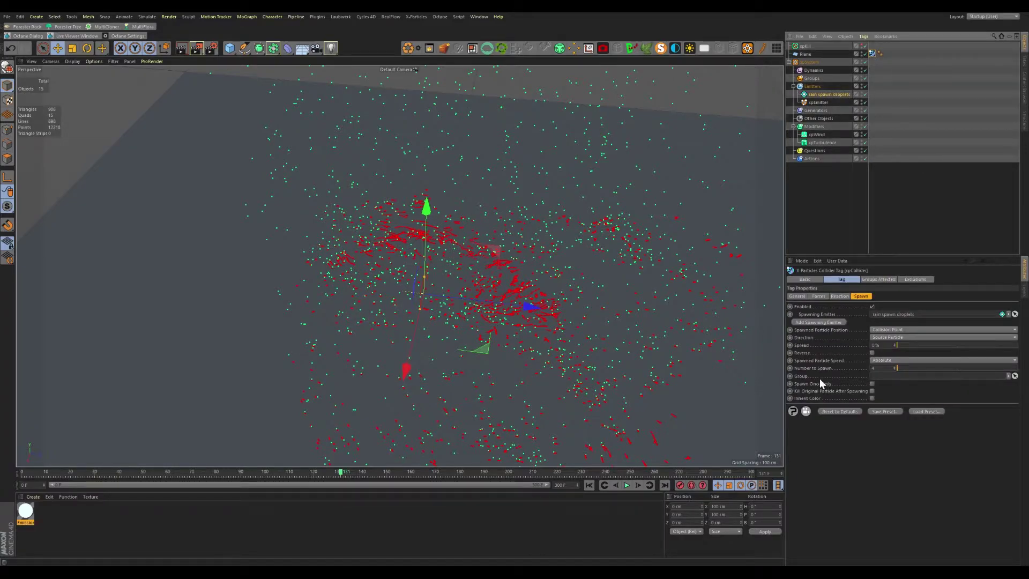
click(885, 368)
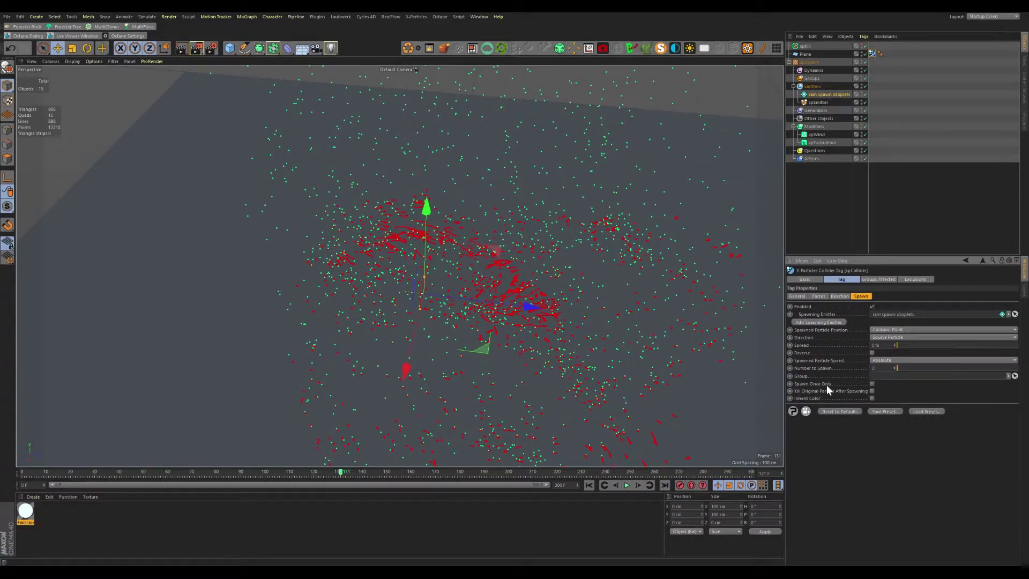
alt+drag(489, 328, 522, 377)
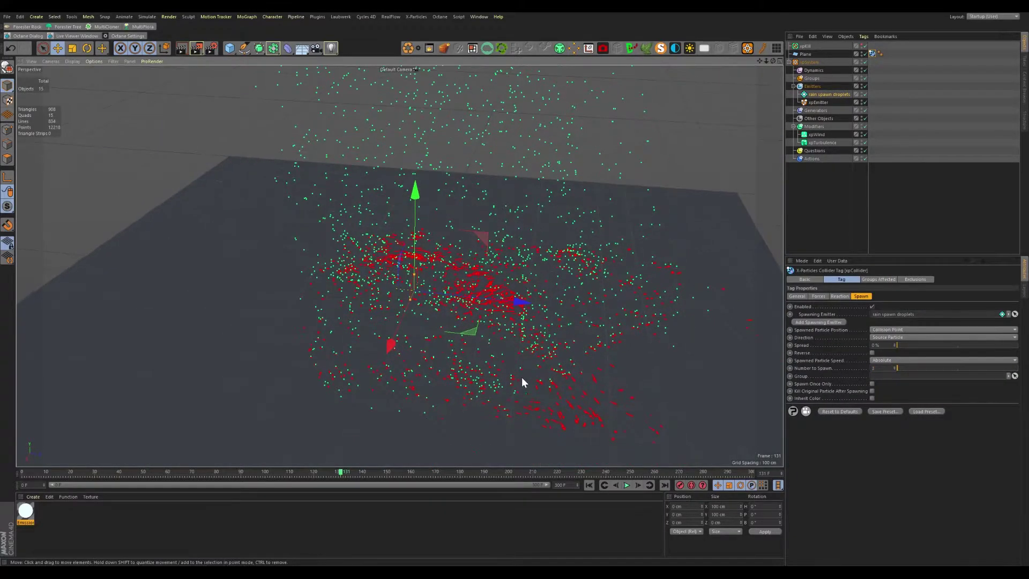
click(587, 485)
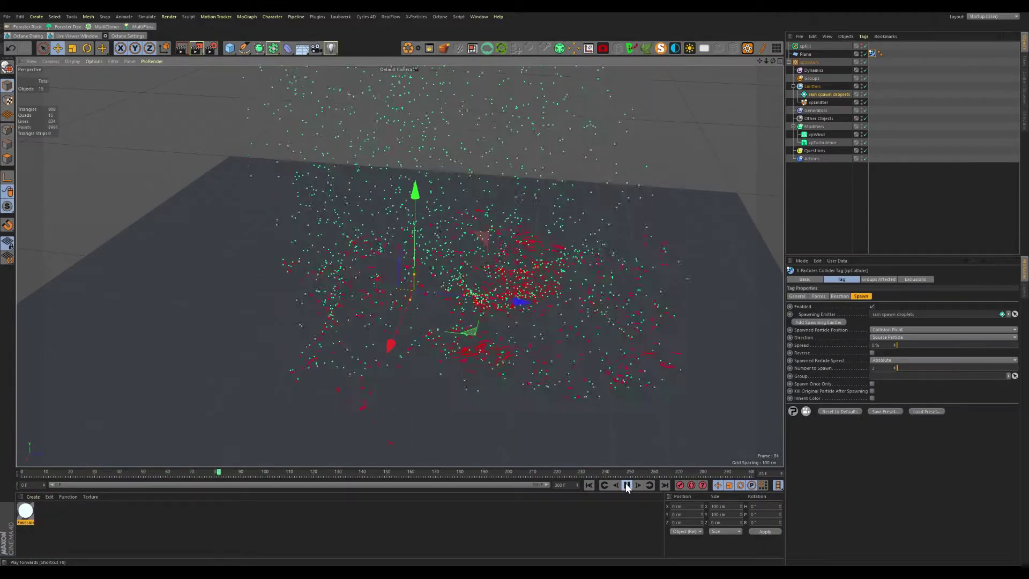
click(625, 483)
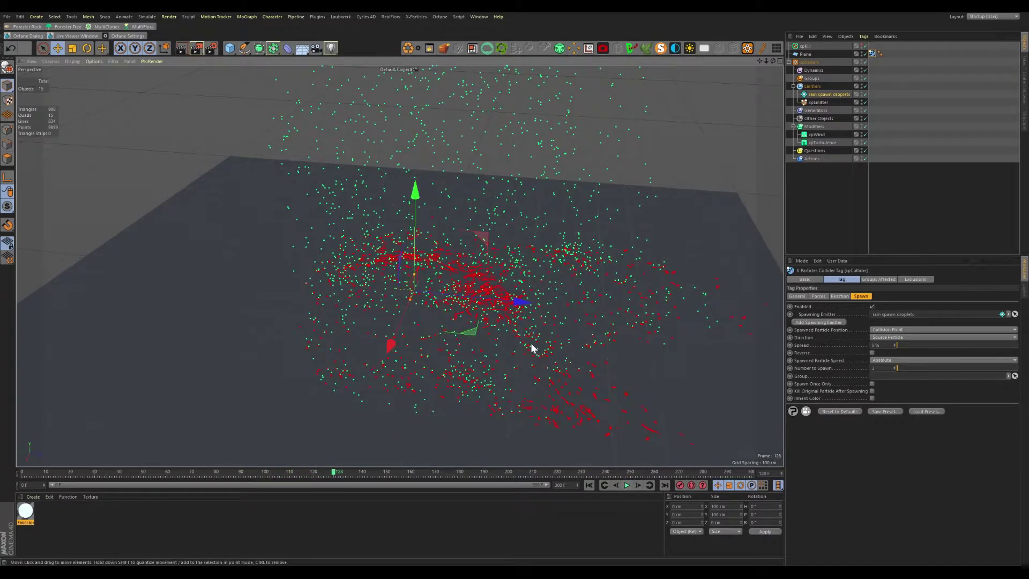
- Set the xpTurbulence modifier's strength to 20 and replay the simulation from the start
click(819, 142)
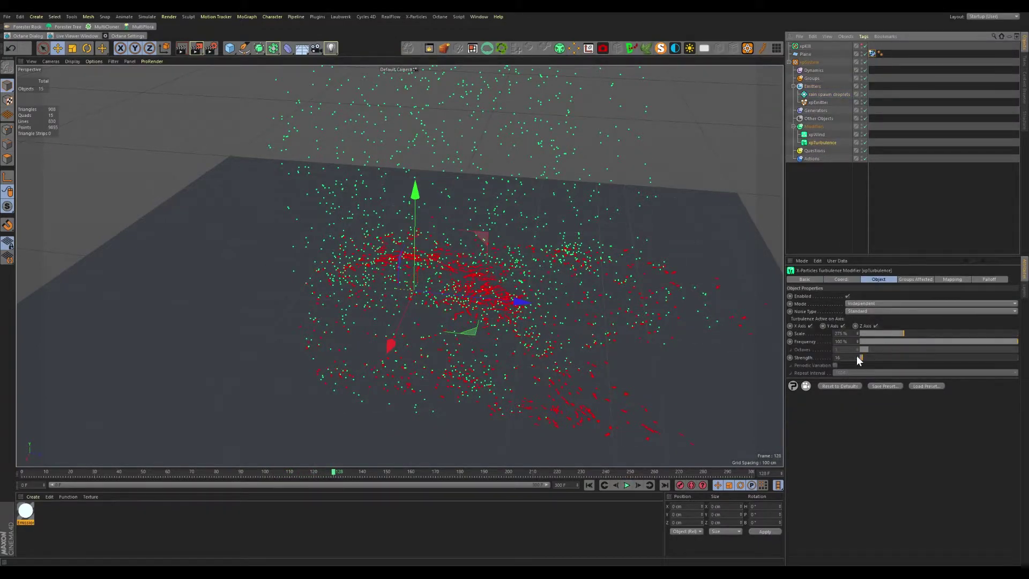
drag(859, 357, 862, 358)
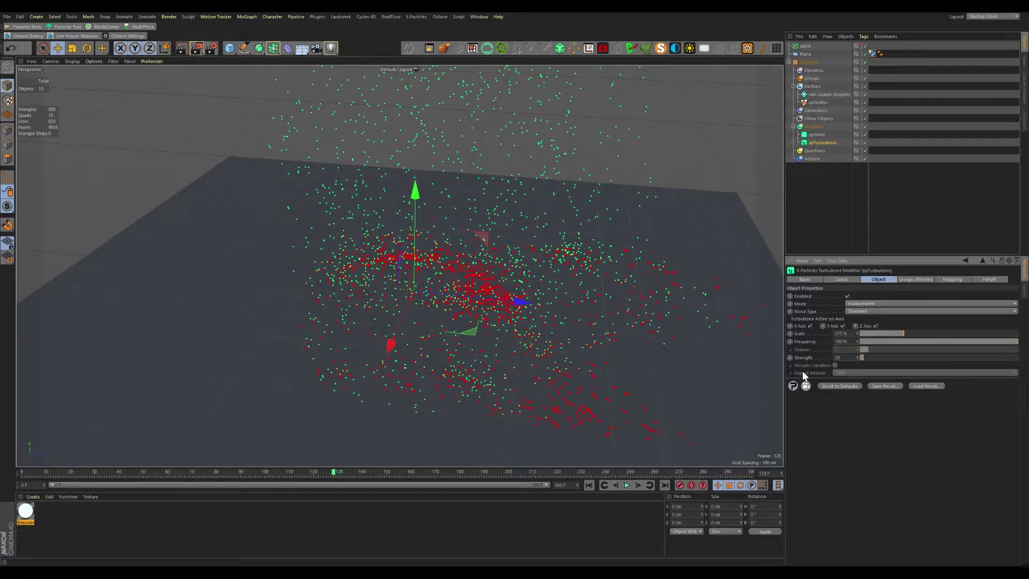
scroll(495, 378, down, 6)
alt+middle_drag(505, 388, 491, 374)
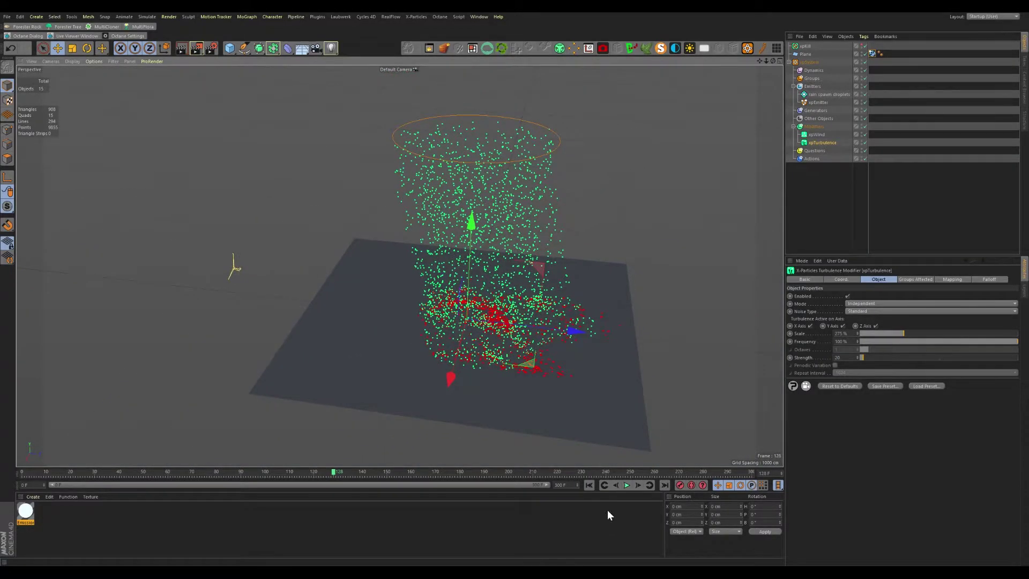
click(589, 486)
click(626, 486)
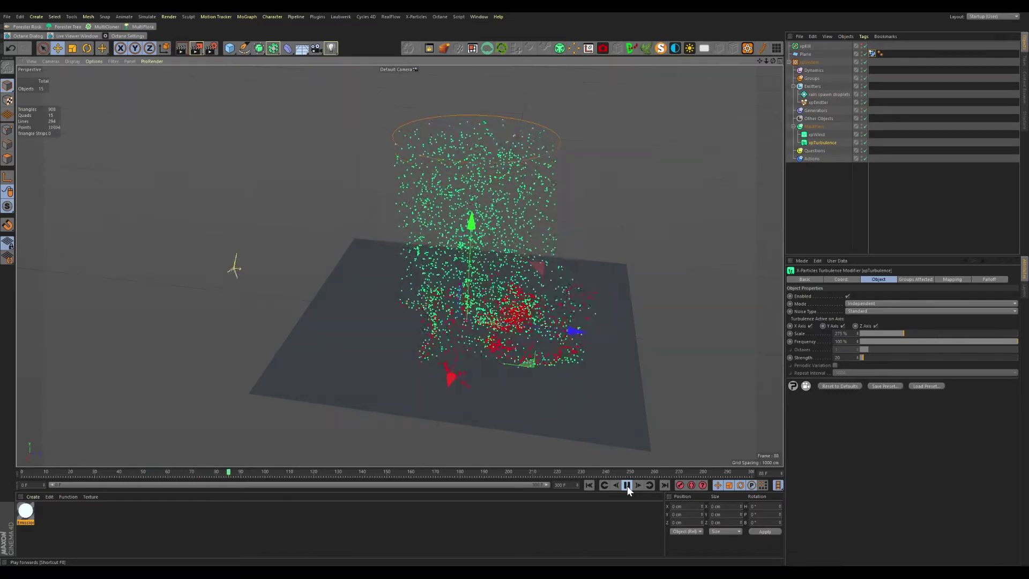
scroll(535, 364, up, 4)
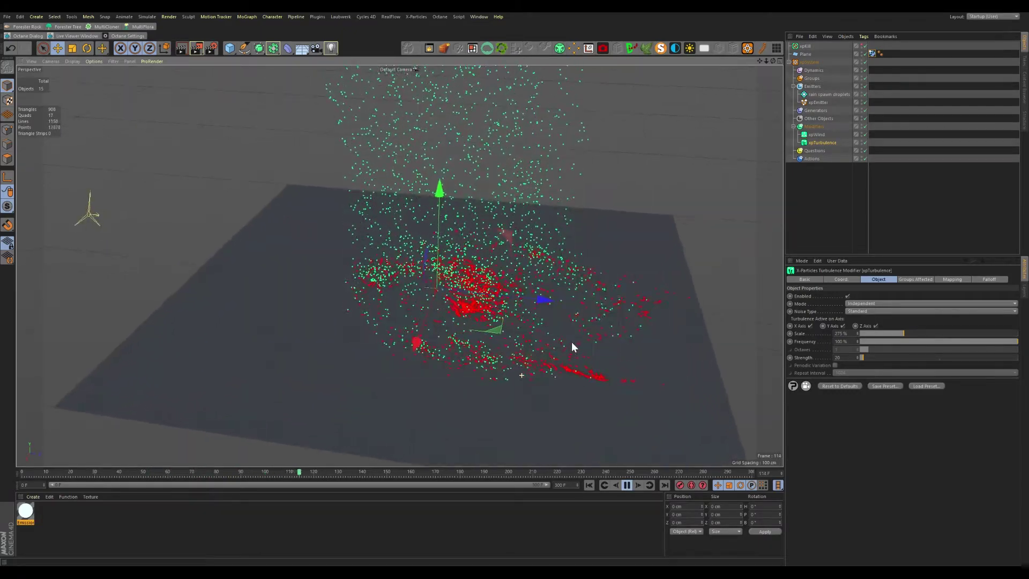
click(627, 485)
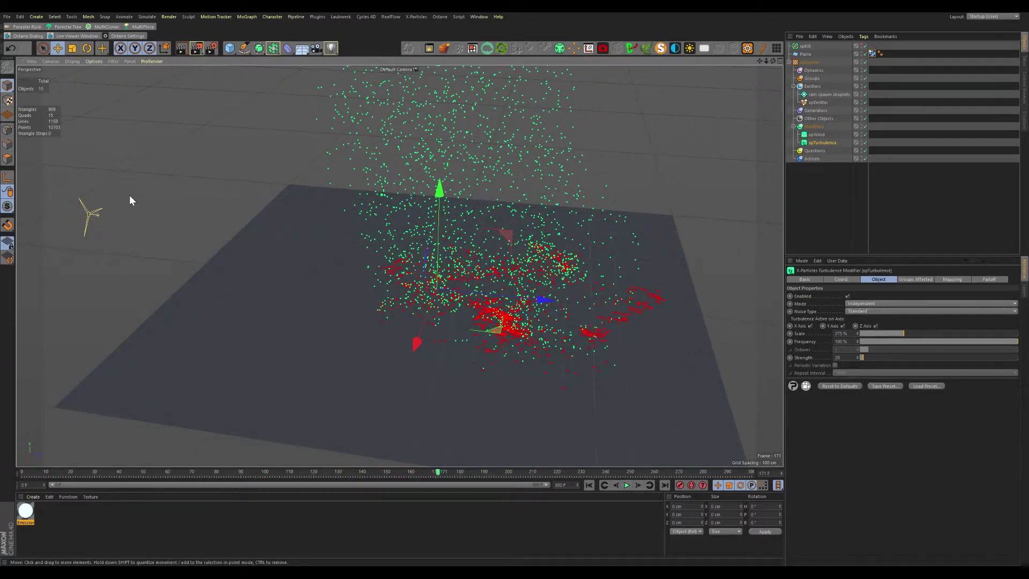
scroll(499, 324, up, 5)
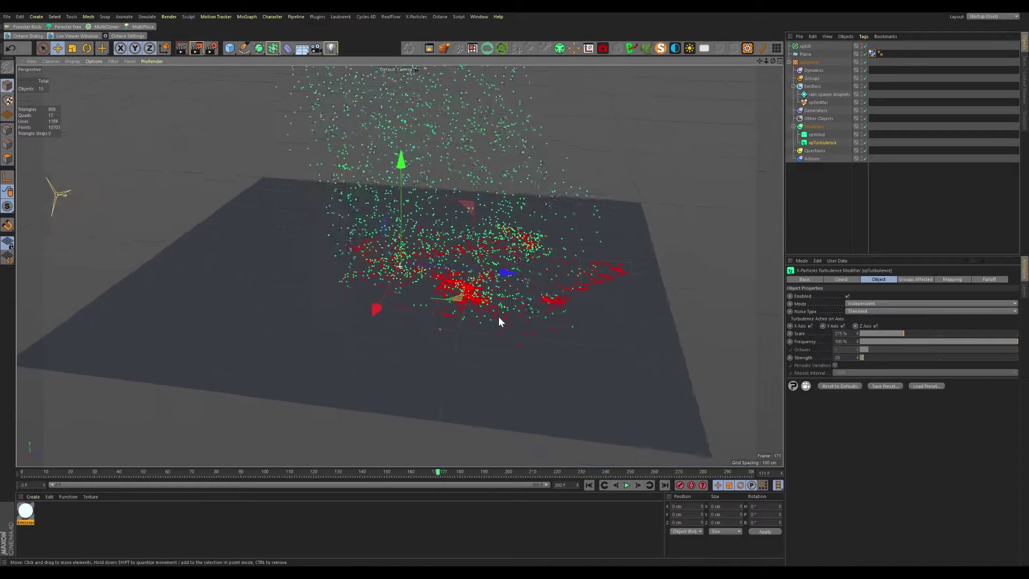
alt+drag(449, 281, 428, 279)
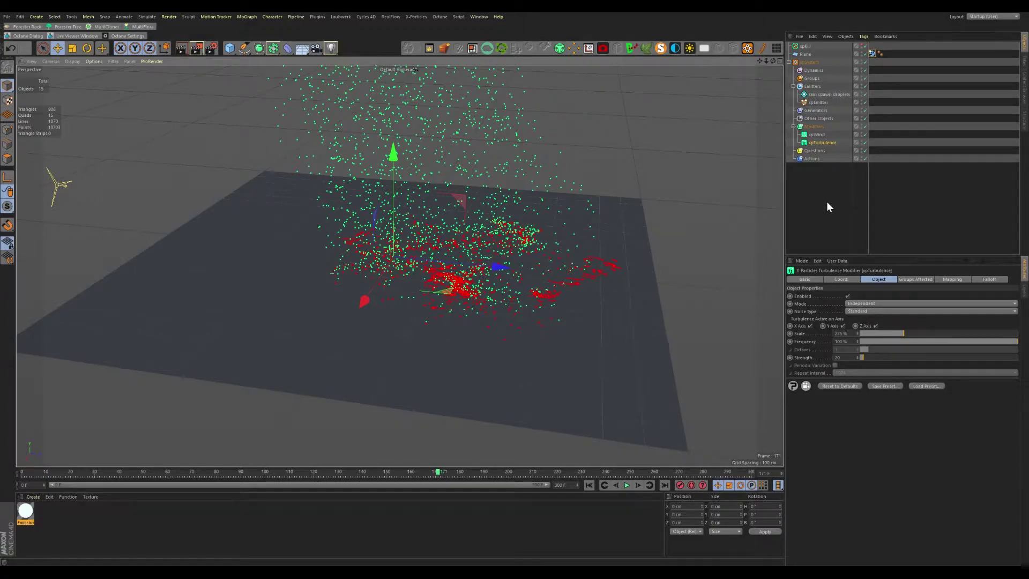
alt+drag(519, 253, 456, 278)
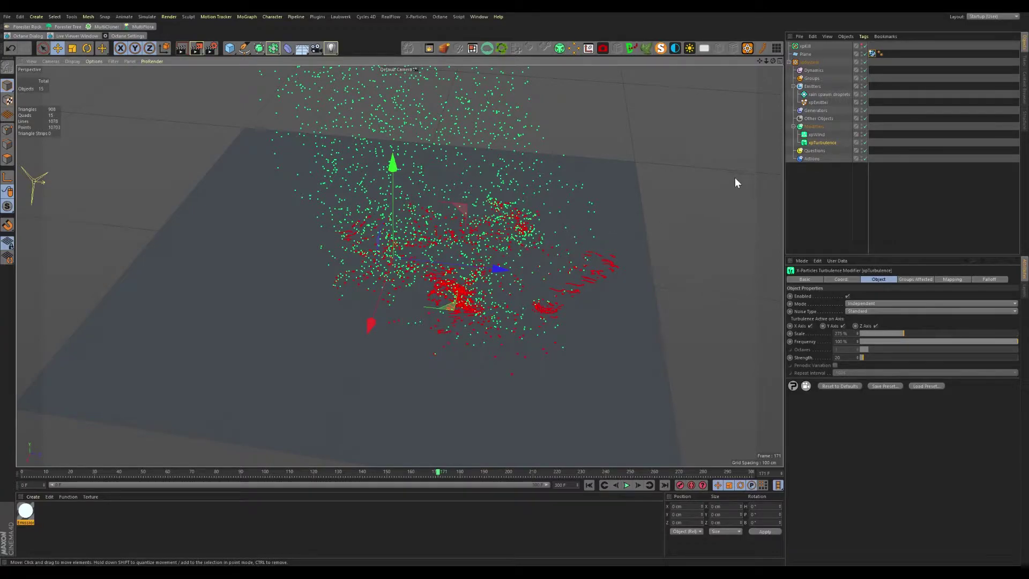
click(819, 202)
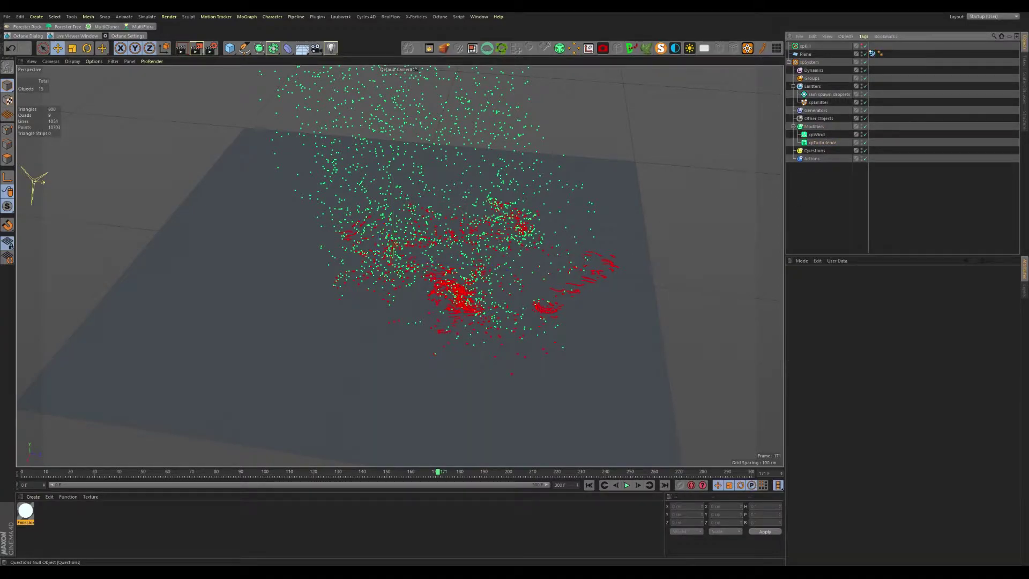
- Move the xpKill modifier into the system's Modifiers group and add an xpGravity modifier there
click(78, 36)
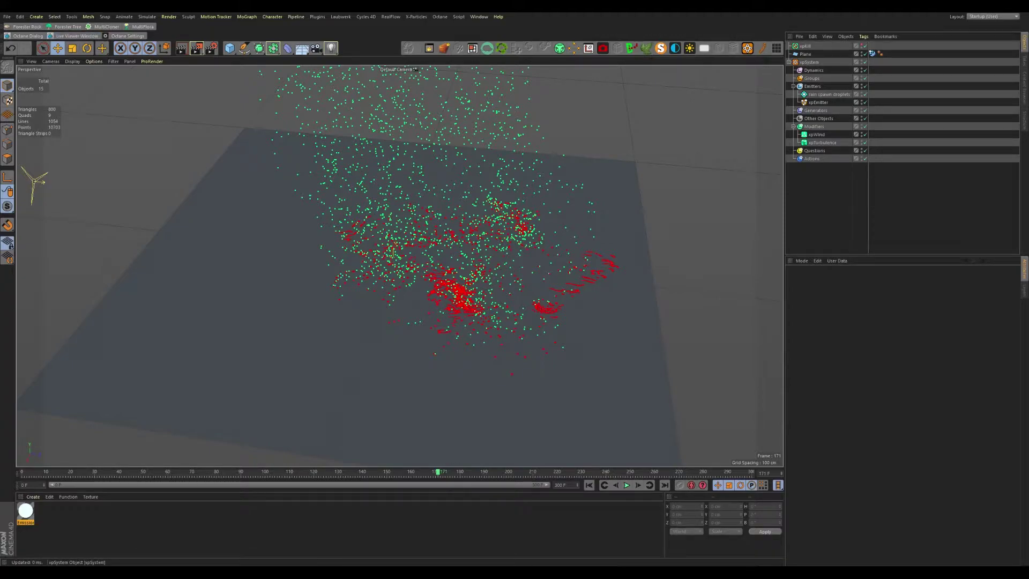
drag(804, 46, 814, 129)
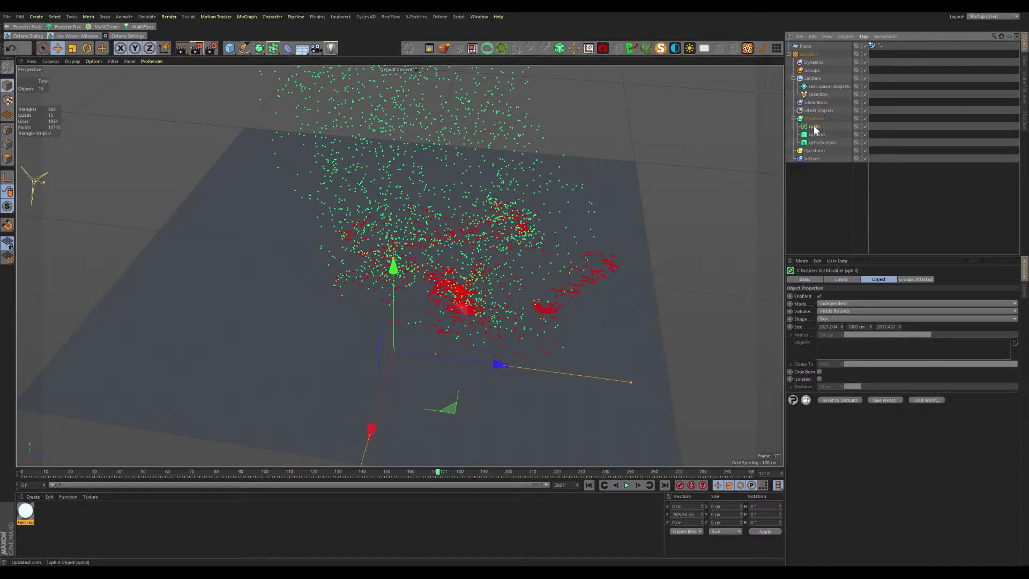
click(814, 118)
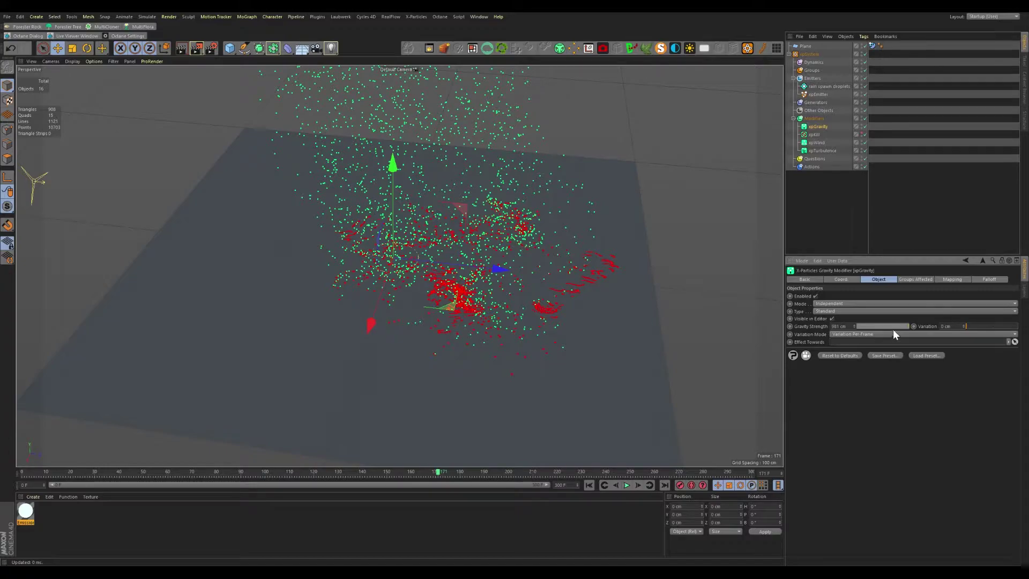
- Lower the xpGravity modifier's Gravity Strength and replay the simulation from the start to check the splashes on the plane
click(589, 486)
click(627, 485)
mouse_move(502, 366)
alt+mouse_down()
mouse_move(509, 350)
mouse_move(512, 361)
alt+mouse_up()
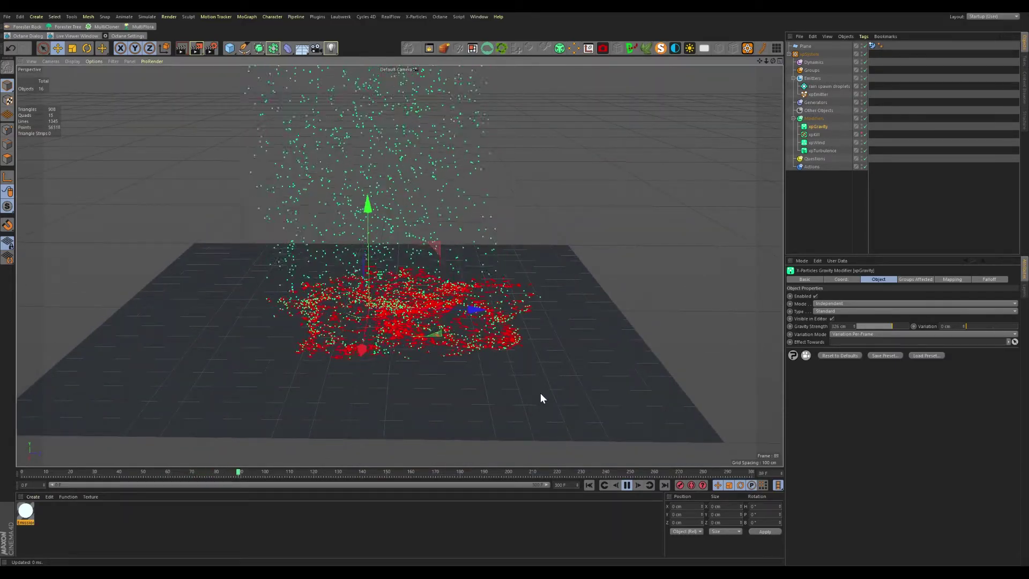
alt+drag(595, 449, 478, 381)
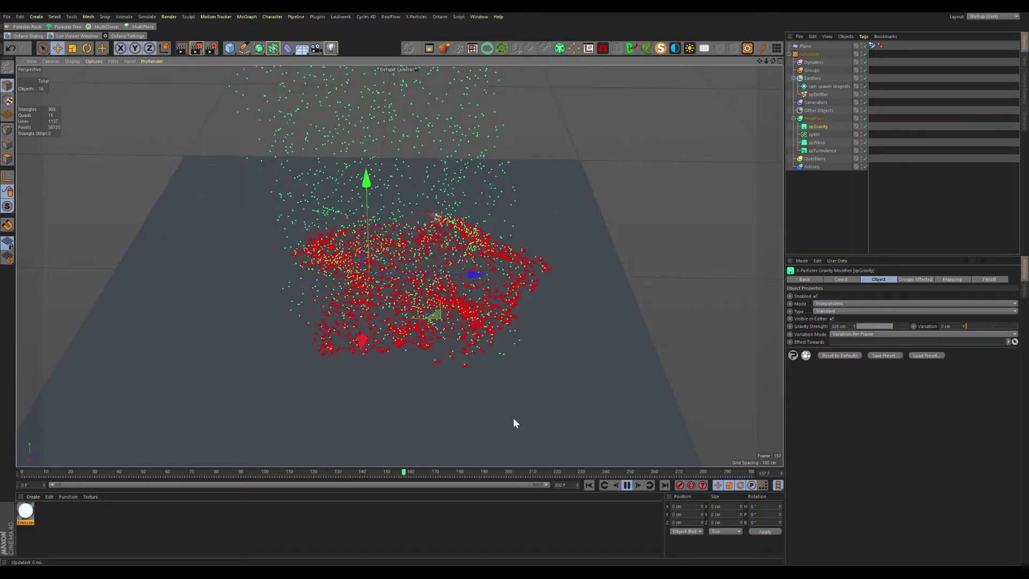
click(627, 485)
- Set the rain spawn droplets emitter's lifespan to 12 frames and replay the simulation from the first frame
click(816, 86)
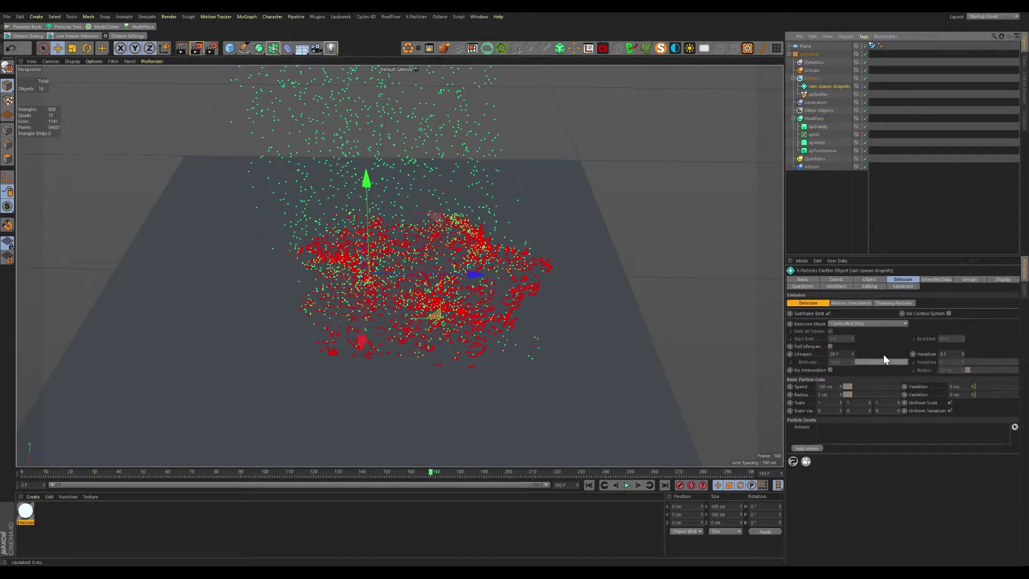
click(836, 354)
text(12)
key(Return)
click(589, 485)
click(626, 485)
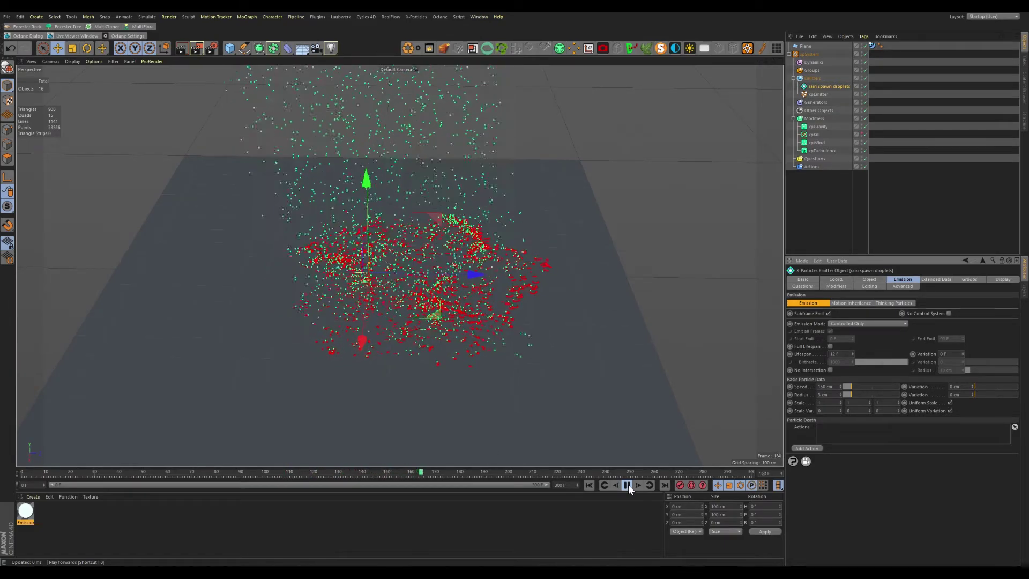
click(627, 484)
alt+drag(443, 387, 448, 360)
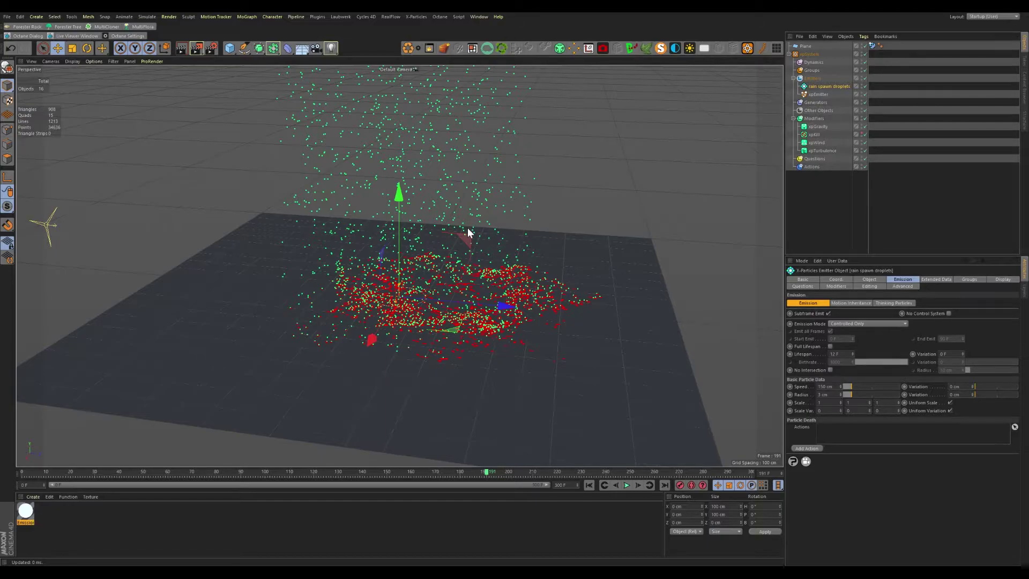
- Dock the Octane Live Viewer between the object list and the attributes, and enlarge it in width and height
drag(163, 170, 806, 258)
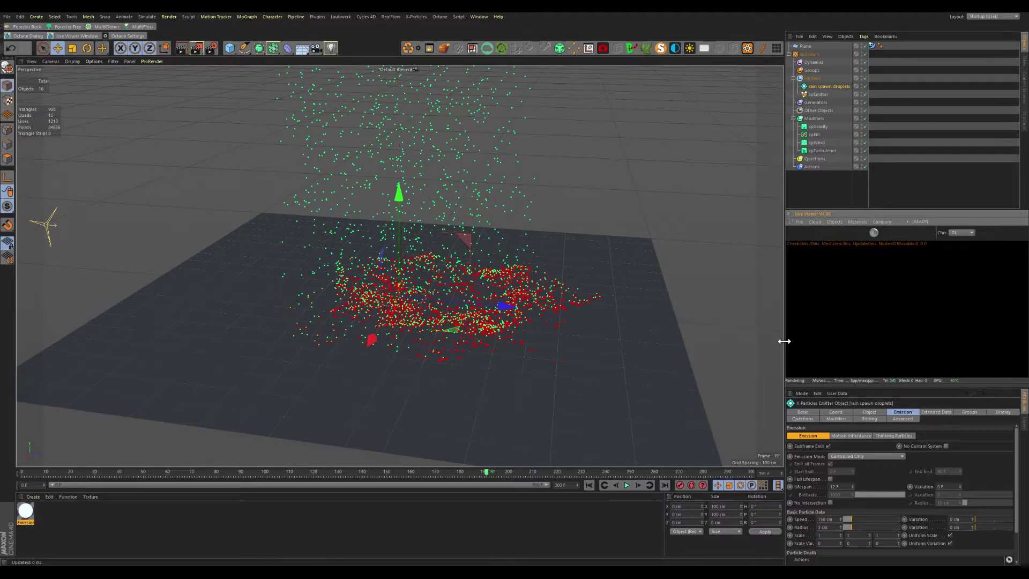
drag(783, 341, 763, 341)
drag(612, 334, 616, 335)
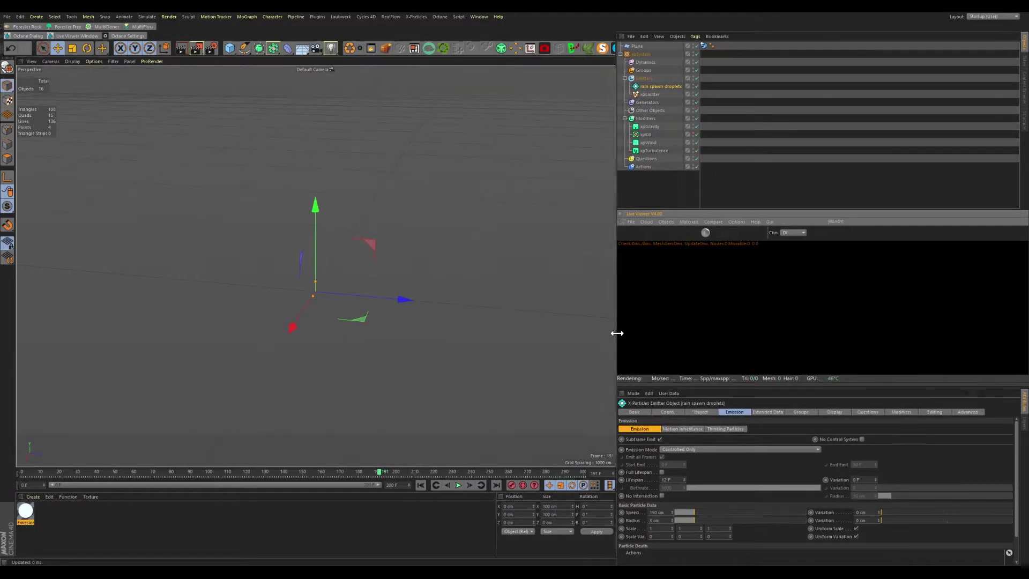
drag(758, 211, 771, 174)
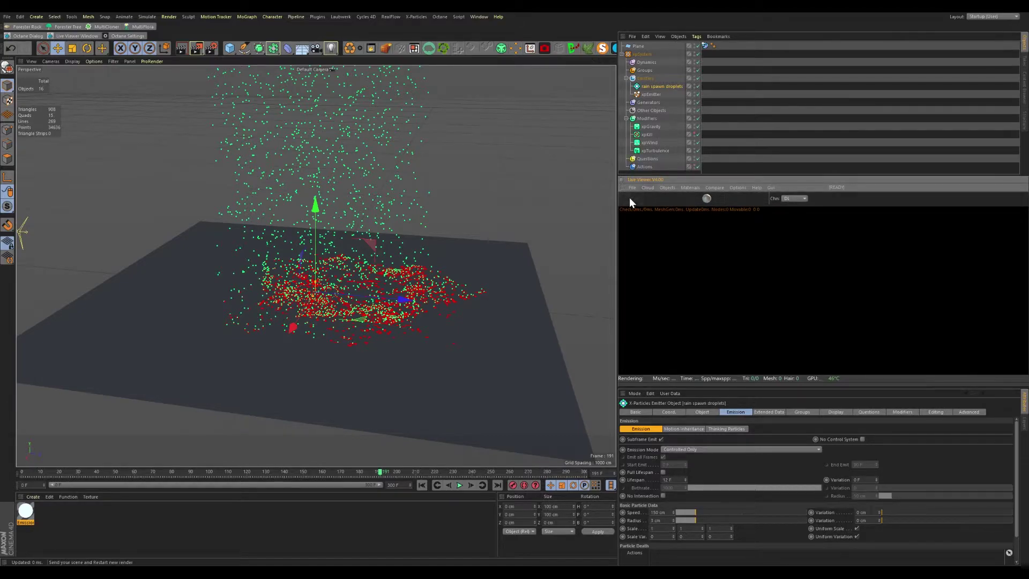
- Start an Octane live render of the scene and pause it
click(625, 202)
mouse_move(332, 299)
alt+mouse_down()
mouse_move(316, 292)
mouse_move(330, 300)
alt+mouse_up()
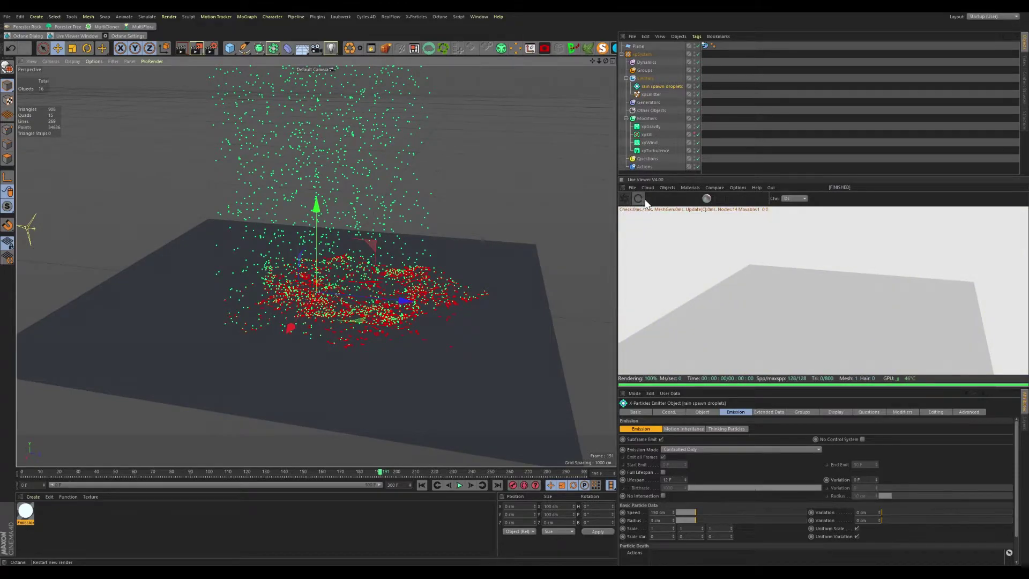
click(649, 198)
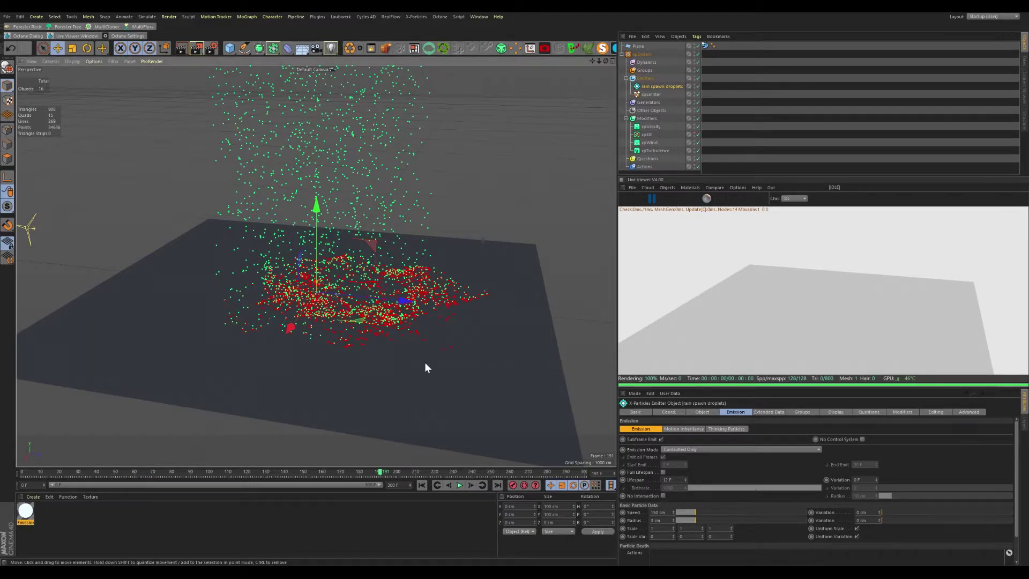
- Add an Octane ObjectTag to the xpEmitter
alt+drag(424, 362, 487, 288)
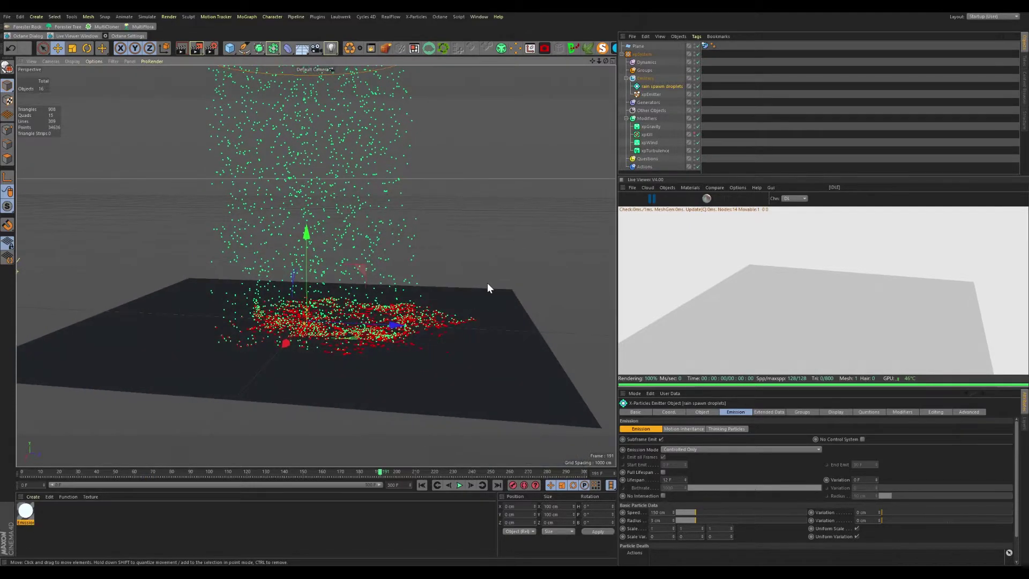
click(655, 94)
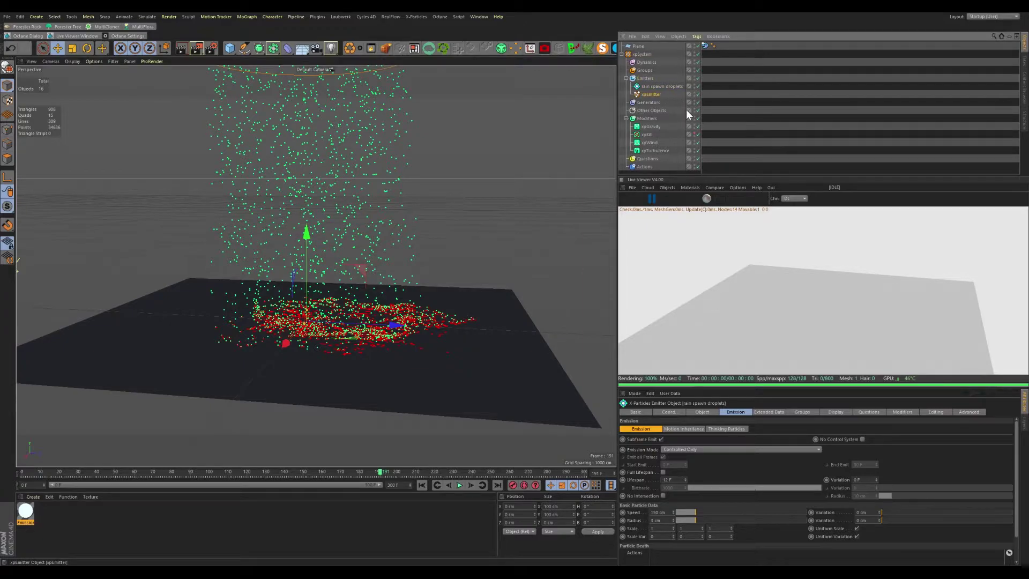
click(802, 135)
- Create a sphere with a radius of 0.5 cm as the raindrop geometry
alt+middle_drag(342, 275, 367, 270)
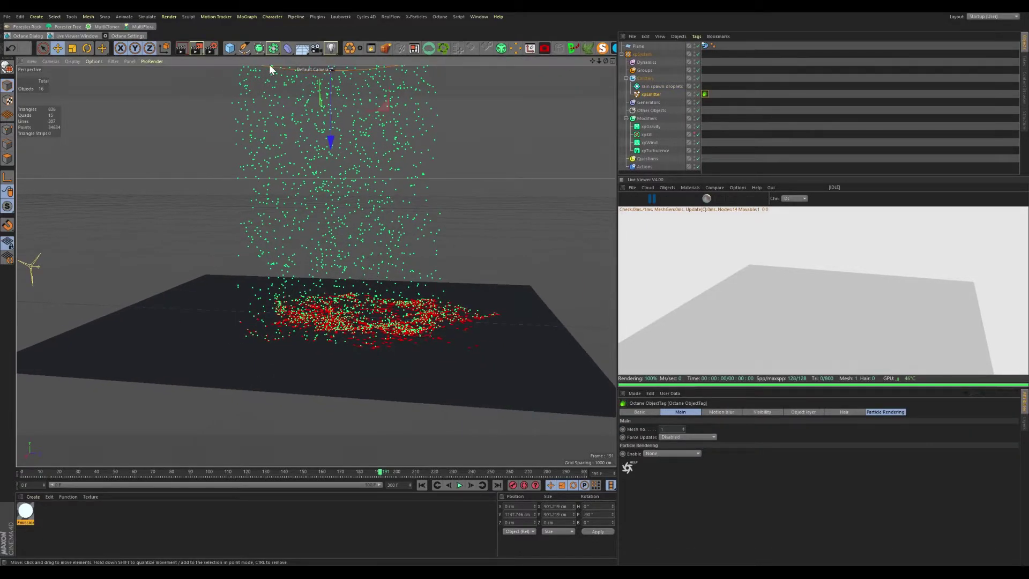
click(397, 71)
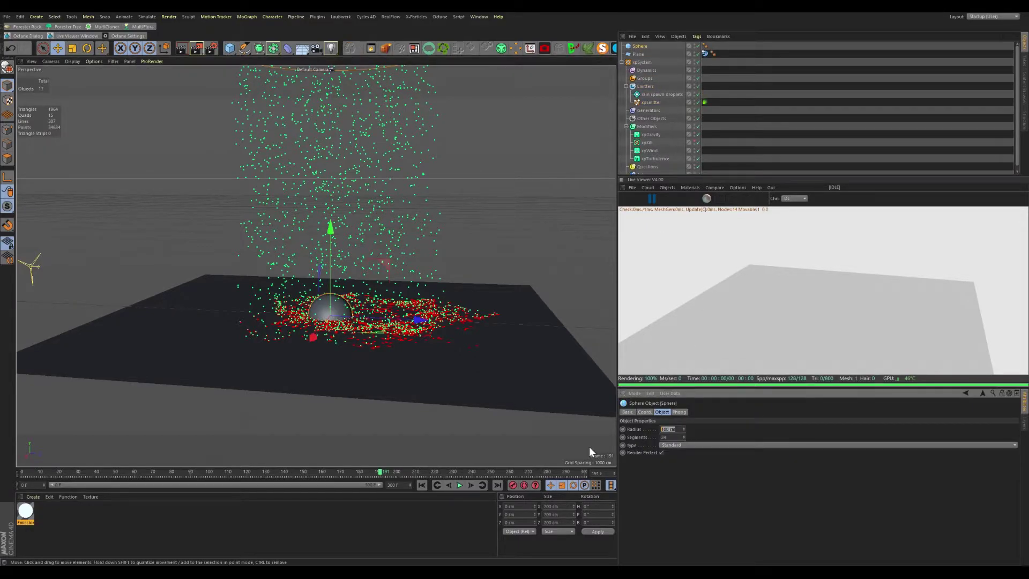
key(BackSpace)
text(0.5)
key(Return)
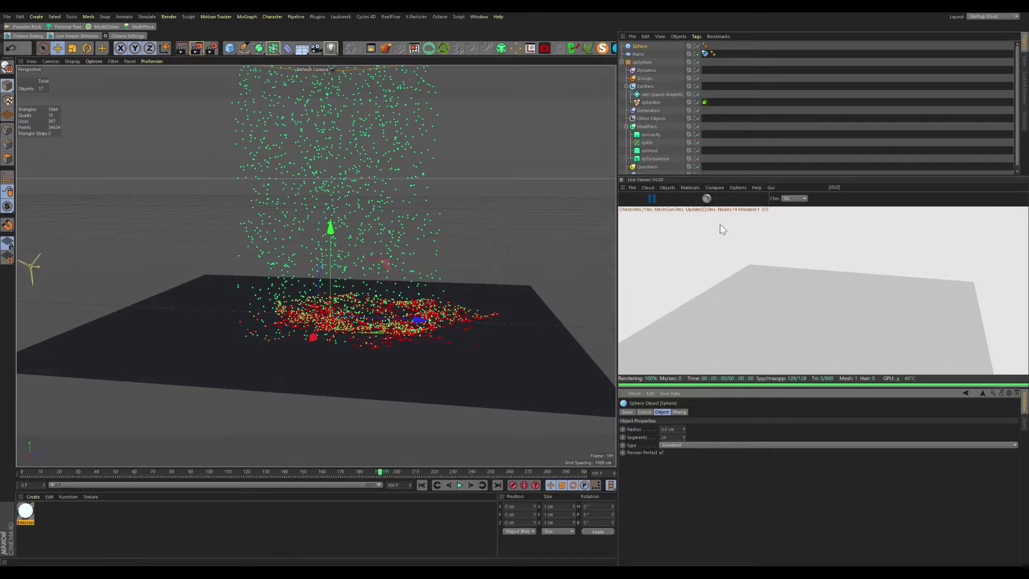
- Set the xpEmitter tag's Particle Rendering to Geometry with the Sphere as its object, and resume the live render
click(704, 102)
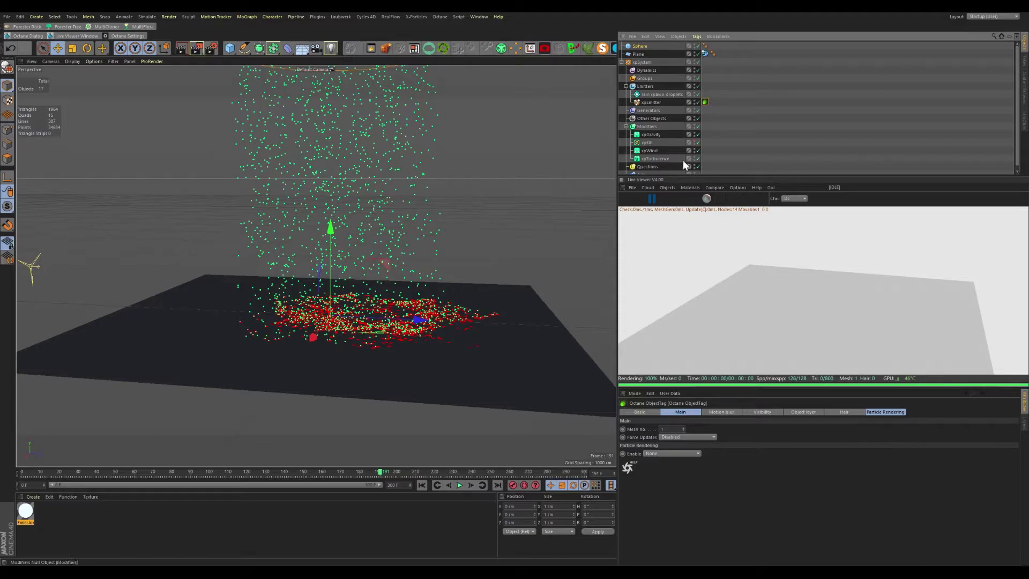
click(881, 411)
click(651, 426)
click(661, 445)
drag(639, 46, 652, 443)
click(651, 199)
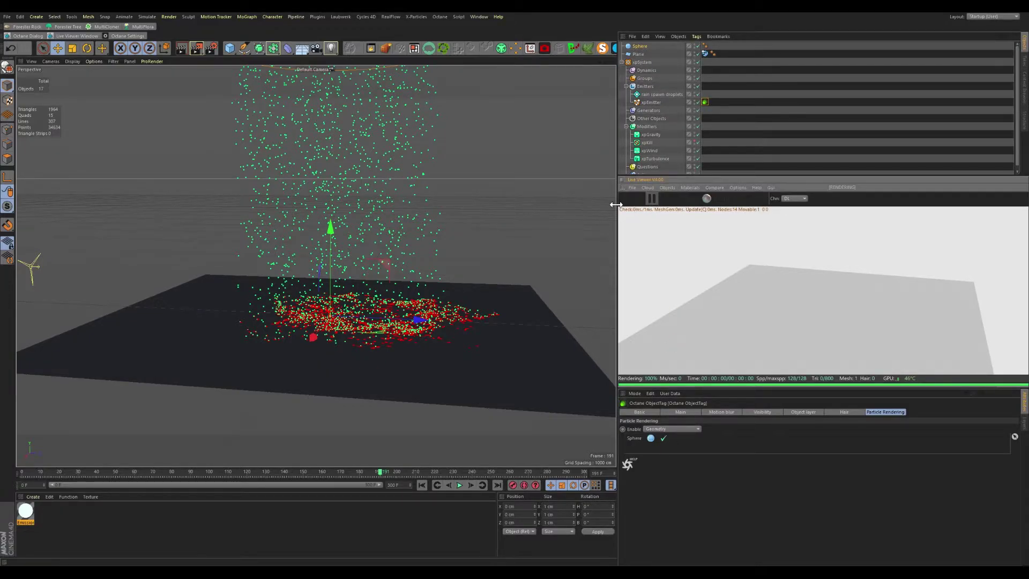
- Check the rendered raindrops, set the sphere's radius to 0.3 cm and turn off Render Perfect
alt+drag(400, 296, 371, 335)
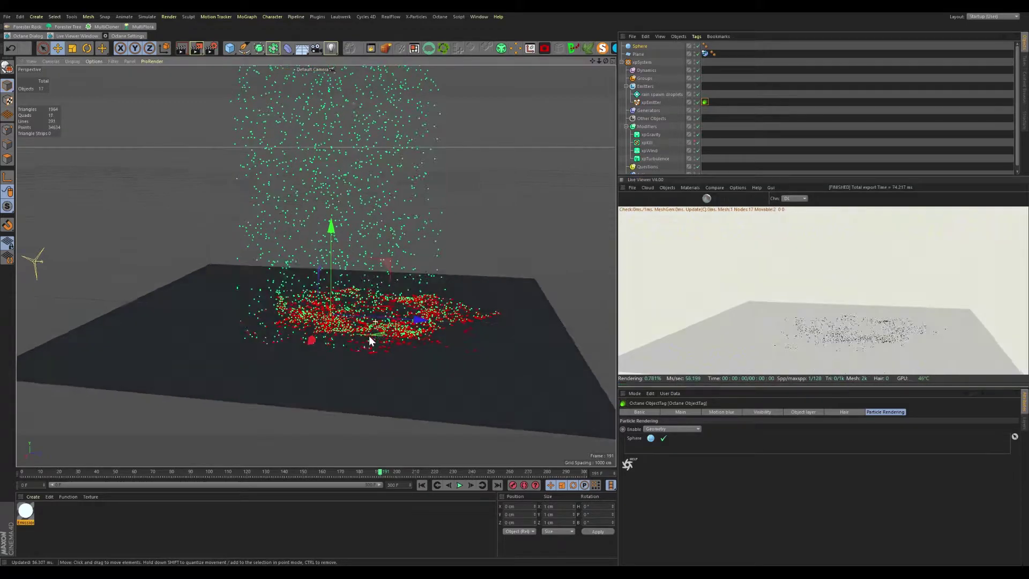
alt+right_drag(371, 336, 475, 299)
mouse_move(422, 321)
alt+mouse_down()
mouse_move(390, 305)
mouse_move(420, 329)
alt+mouse_up()
alt+right_drag(429, 317, 323, 332)
alt+drag(323, 332, 377, 321)
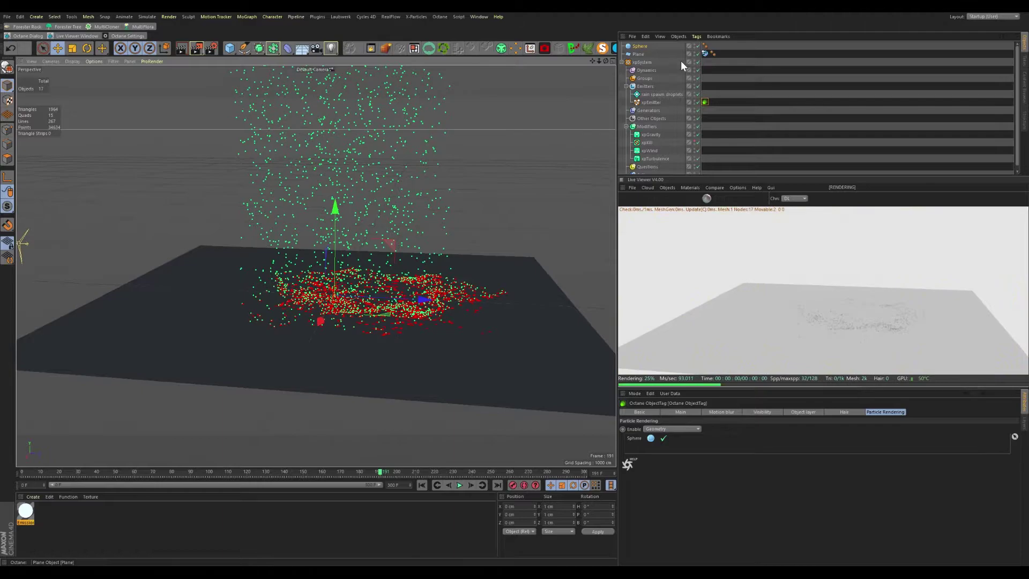
click(643, 46)
text(0.3)
key(Return)
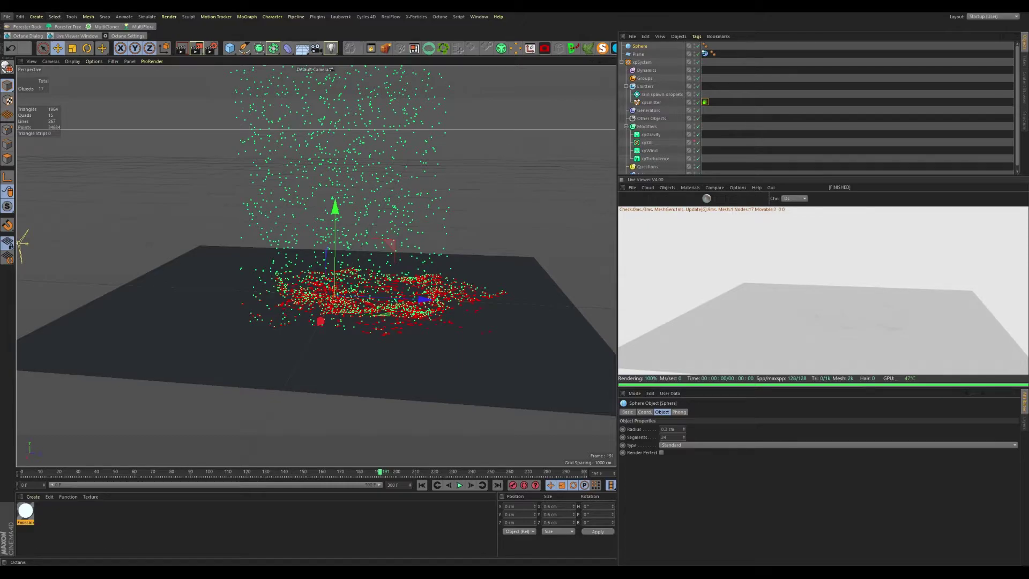
- Copy the xpEmitter's Octane ObjectTag to the rain spawn droplets emitter and examine the rendered splashes up close
alt+drag(442, 235, 428, 278)
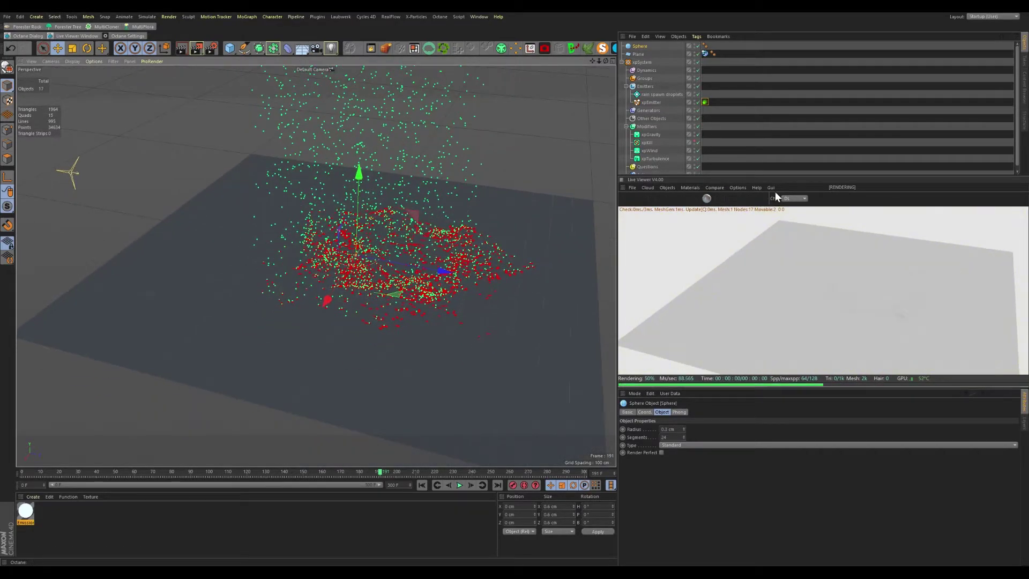
click(749, 126)
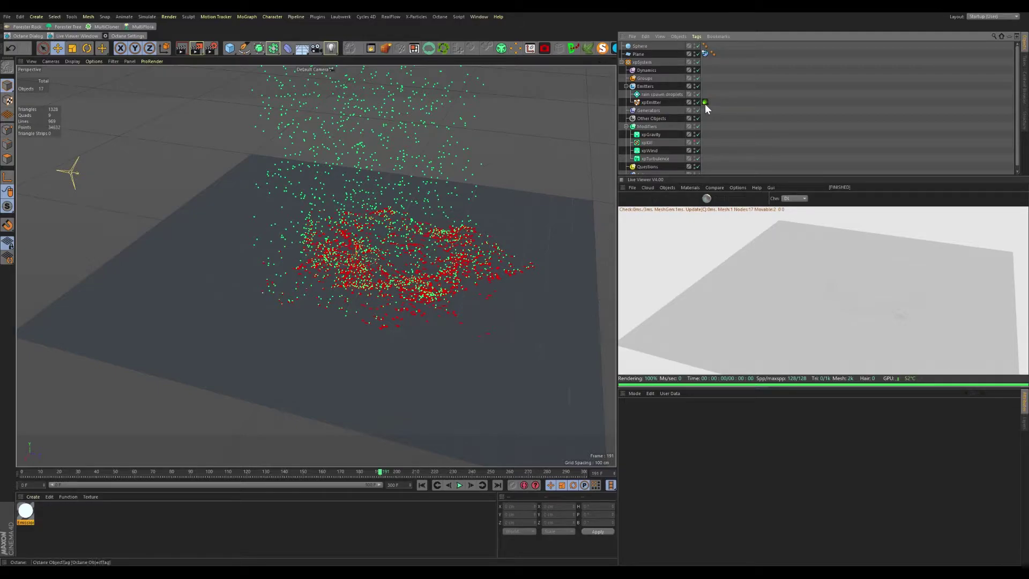
ctrl+drag(705, 94, 705, 95)
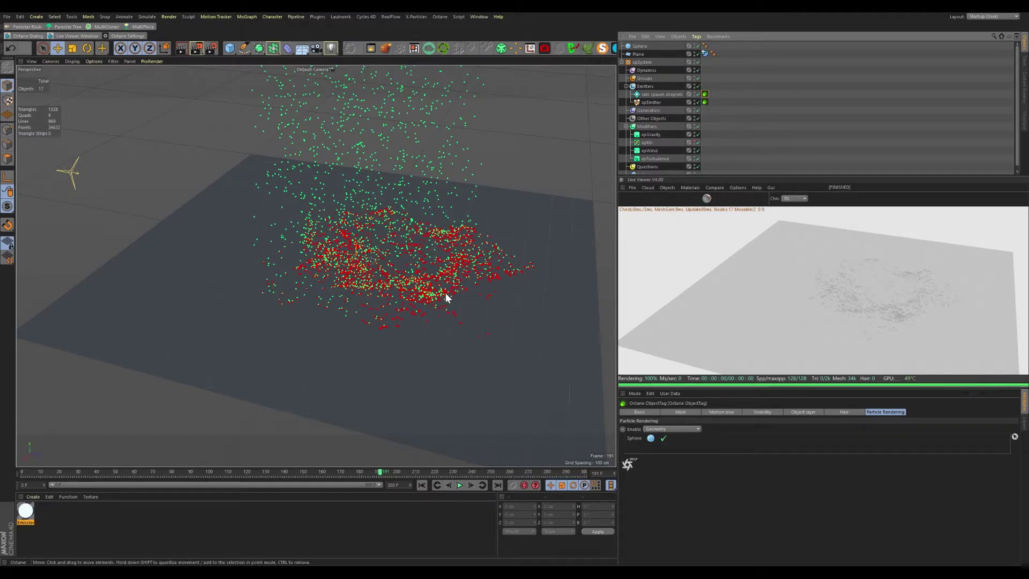
alt+drag(374, 301, 397, 264)
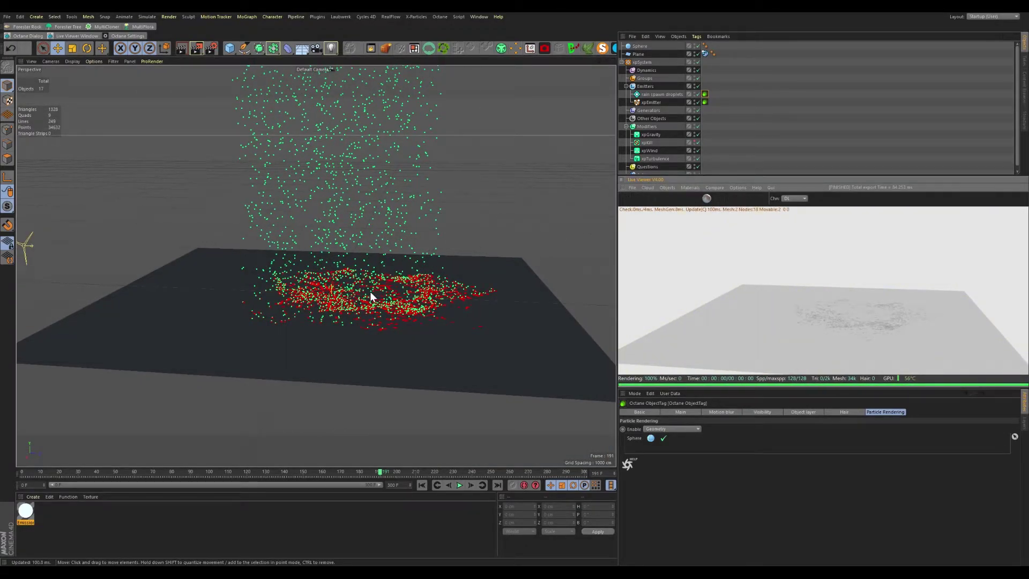
scroll(368, 293, up, 8)
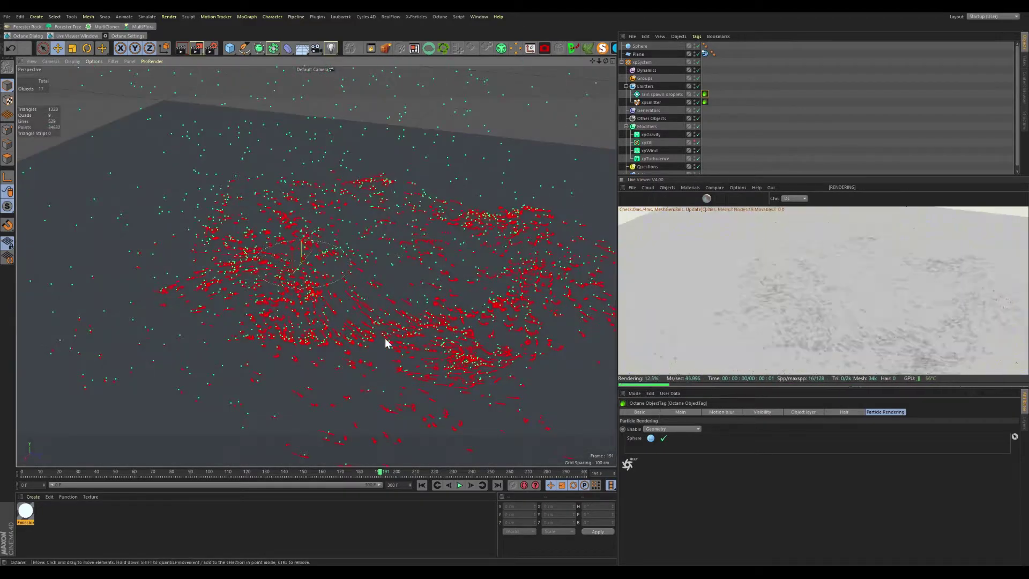
alt+drag(385, 343, 385, 296)
scroll(458, 239, up, 5)
alt+right_drag(402, 260, 219, 322)
alt+drag(336, 327, 356, 290)
- Duplicate the sphere as "droplets" and substitute it for Sphere in the rain spawn droplets emitter's Octane tag
ctrl+drag(640, 46, 641, 43)
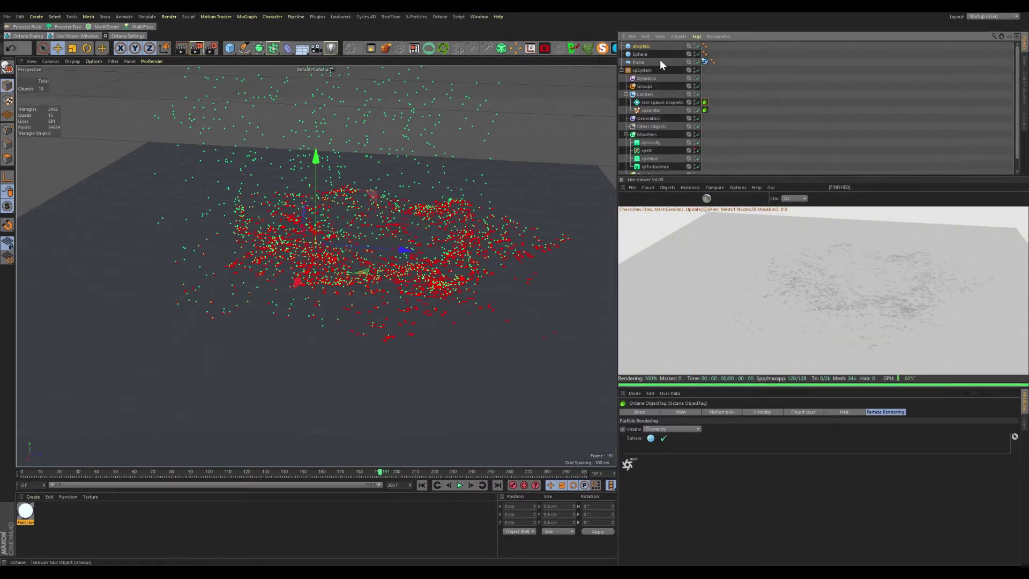
drag(641, 46, 636, 438)
click(634, 438)
key(Delete)
- Set the droplets sphere's radius to 0.1 cm
click(642, 47)
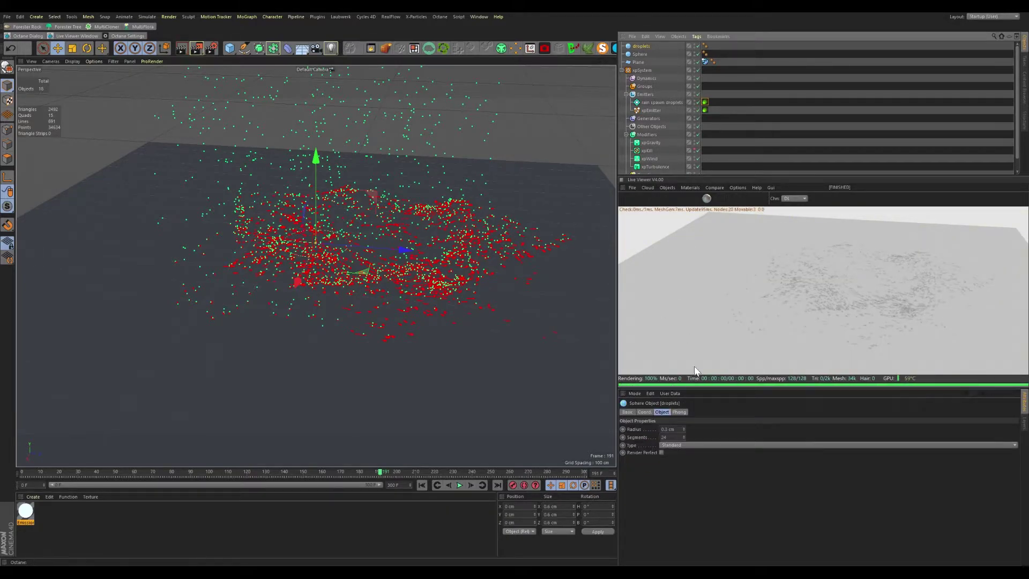
click(669, 430)
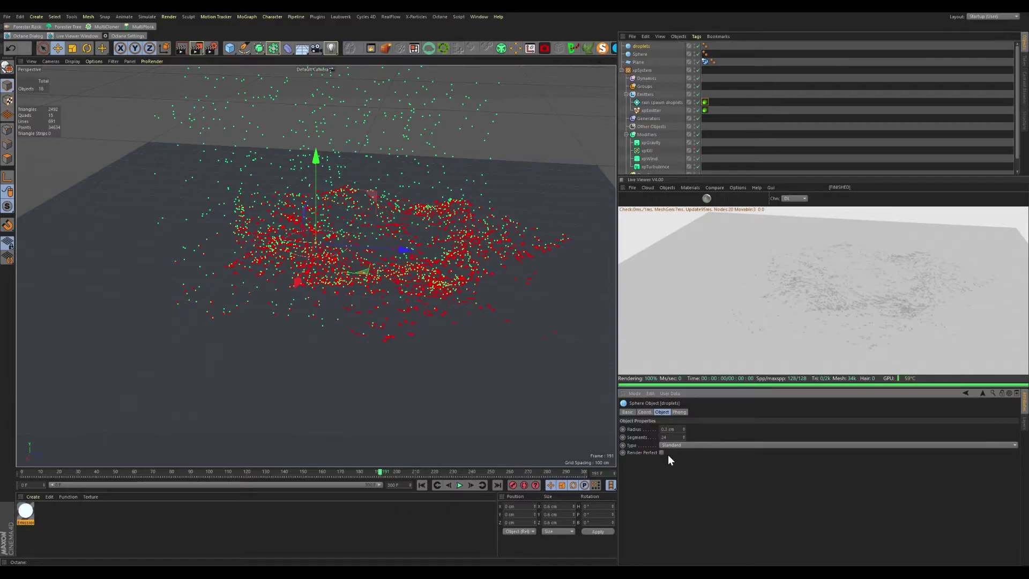
key(Return)
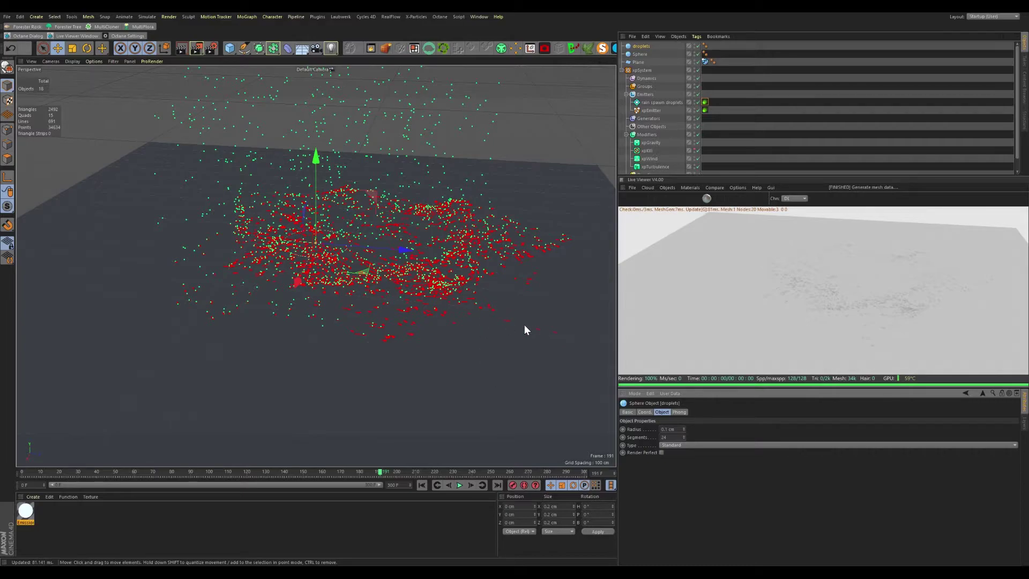
- Add an Octane camera, look through it and frame the splashes from a low, close angle above the plane
click(545, 49)
click(698, 46)
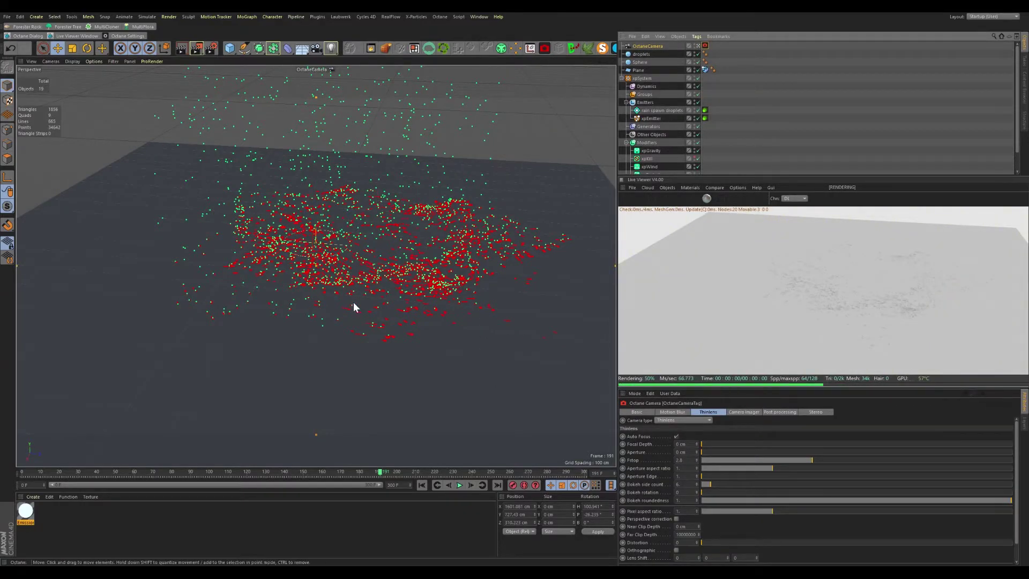
alt+right_drag(363, 302, 428, 266)
alt+drag(427, 265, 373, 356)
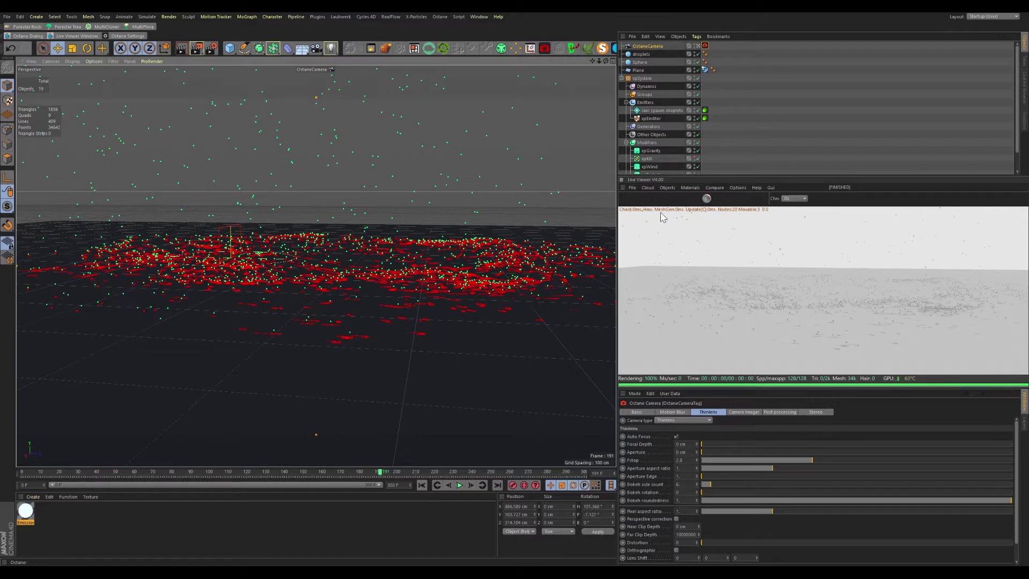
- Pause the live render and replay the simulation from the first frame through the Octane camera
click(651, 199)
click(422, 485)
click(459, 485)
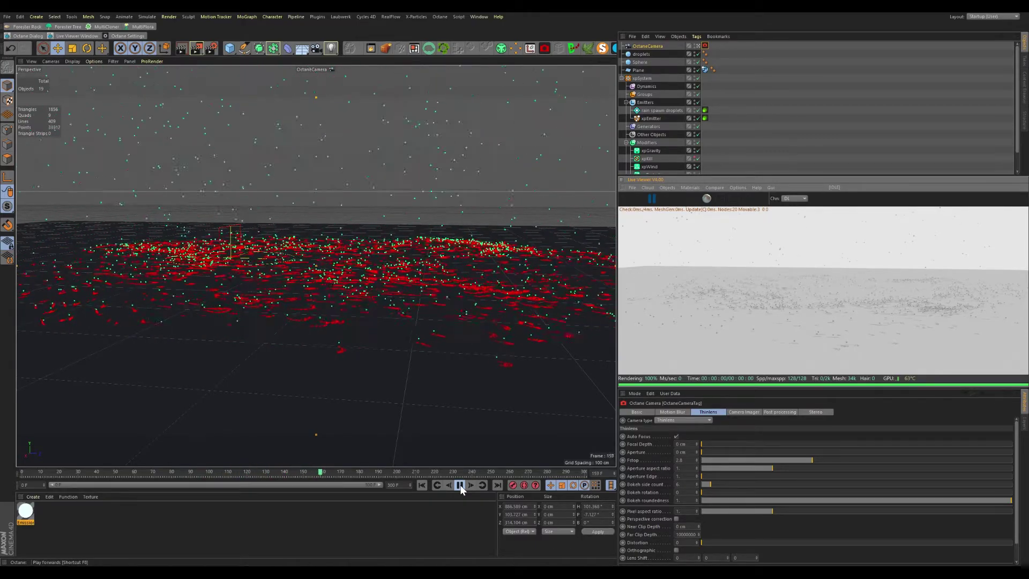
click(460, 489)
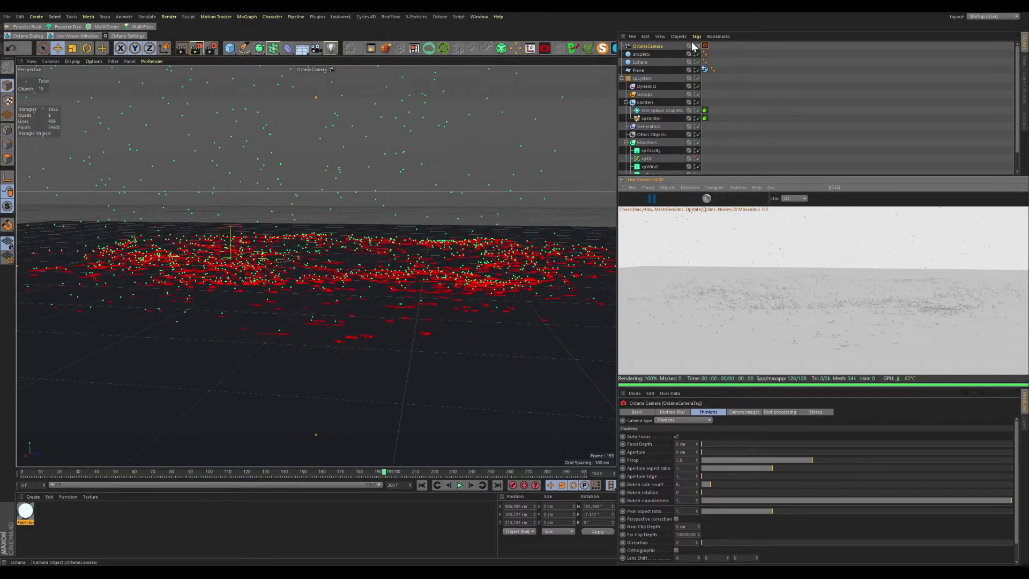
- Leave the Octane camera, try the Relative spawned particle speed in the plane's collider tag and replay the simulation from the first frame
scroll(410, 284, up, 3)
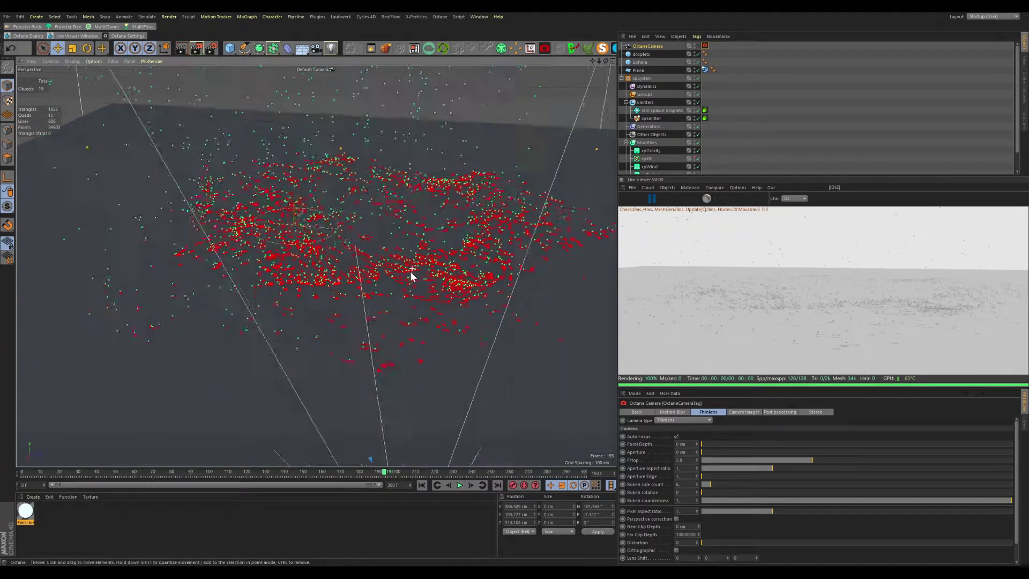
alt+drag(413, 271, 411, 296)
click(660, 111)
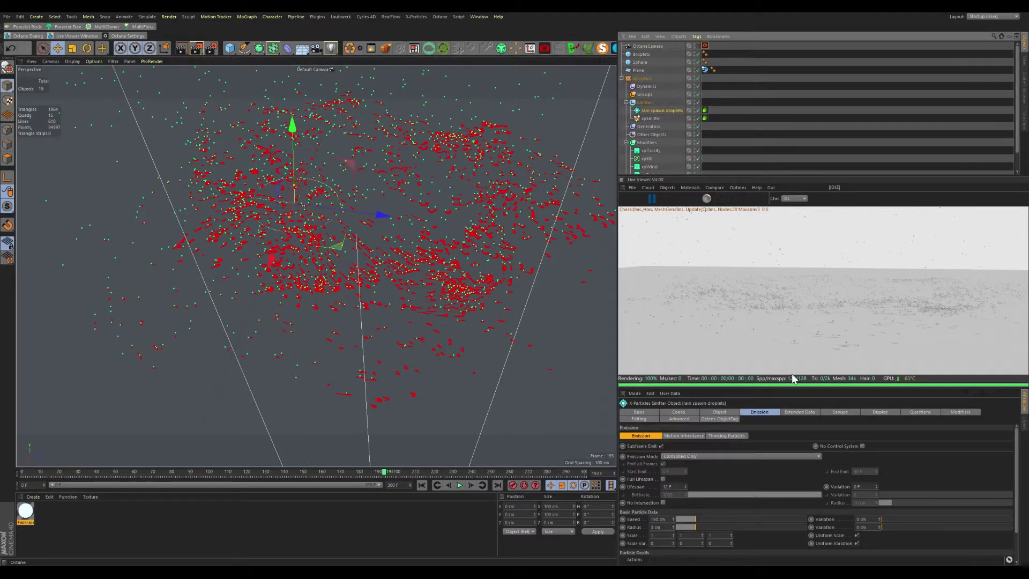
click(713, 70)
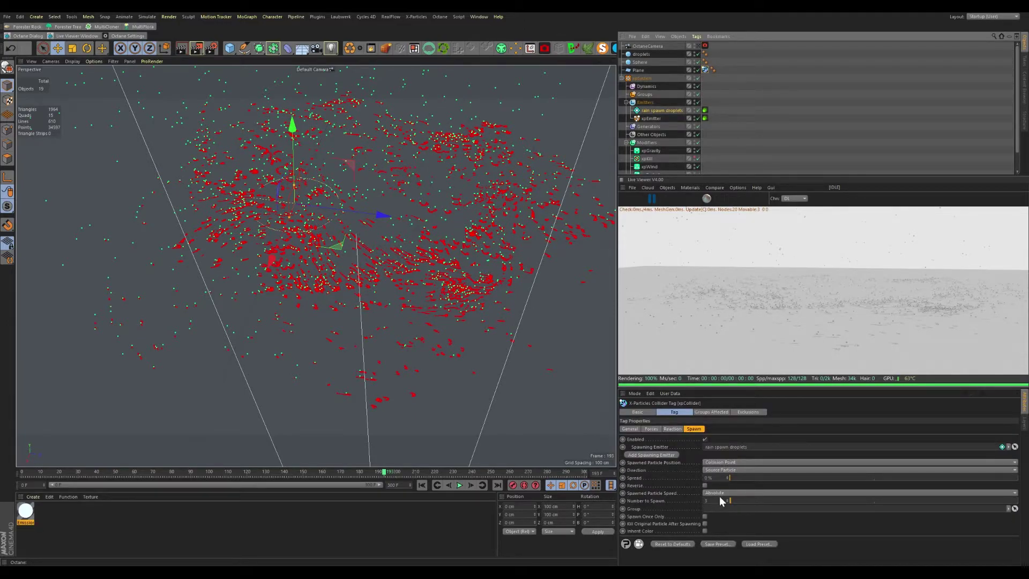
click(422, 485)
click(461, 484)
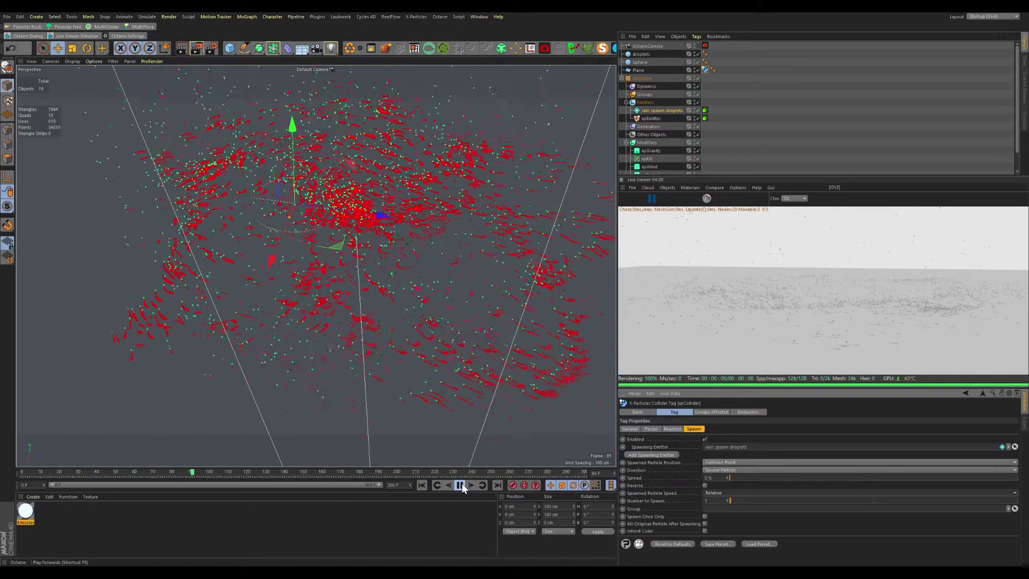
click(460, 484)
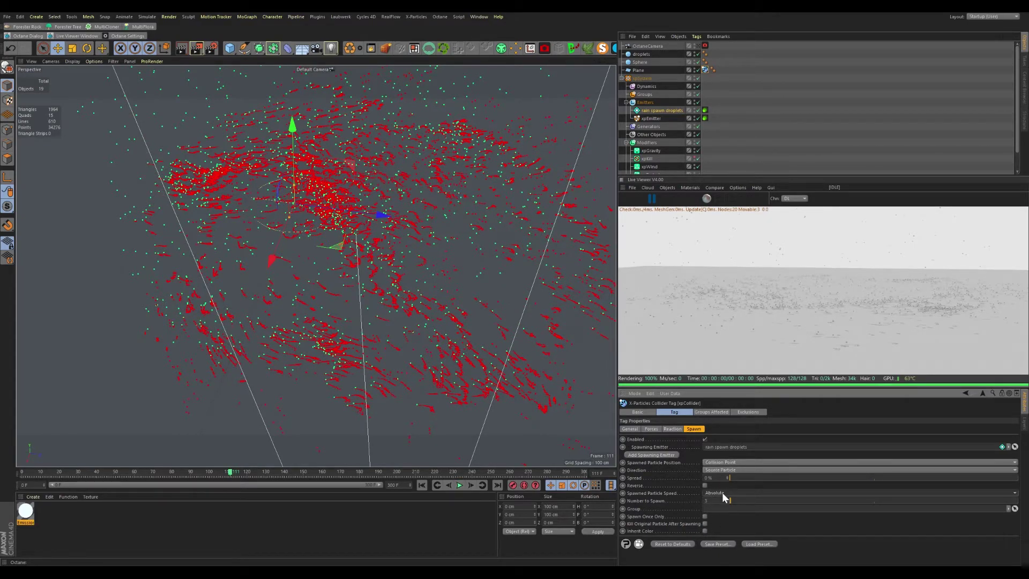
- Set the collider's spawned particle speed to Absolute and its spawn spread to 10%, then replay the simulation
drag(729, 478, 756, 478)
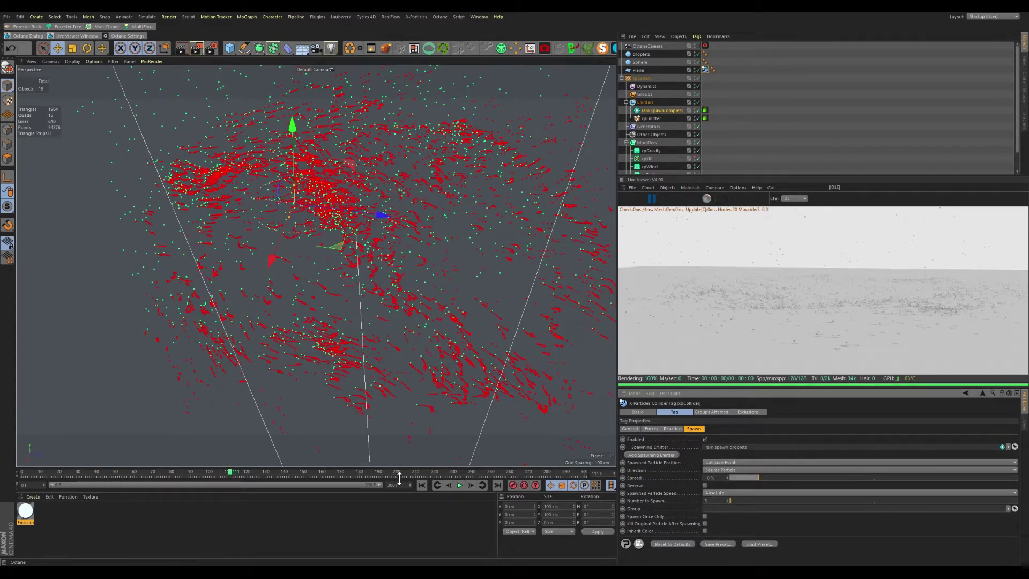
click(422, 485)
click(459, 484)
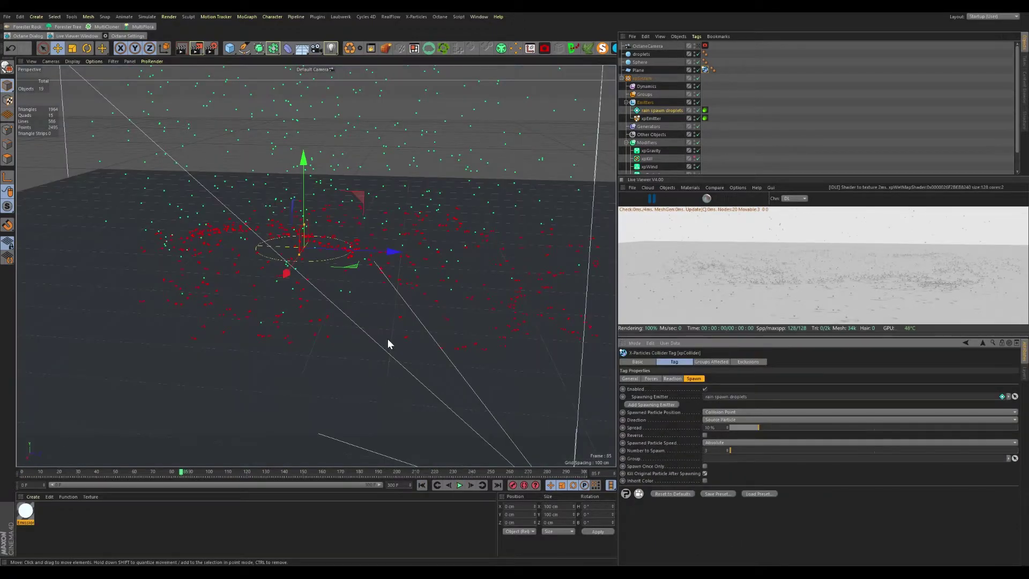
- Enable killing the original particle after spawning in the collider tag and replay the simulation from the first frame
alt+drag(383, 298, 328, 317)
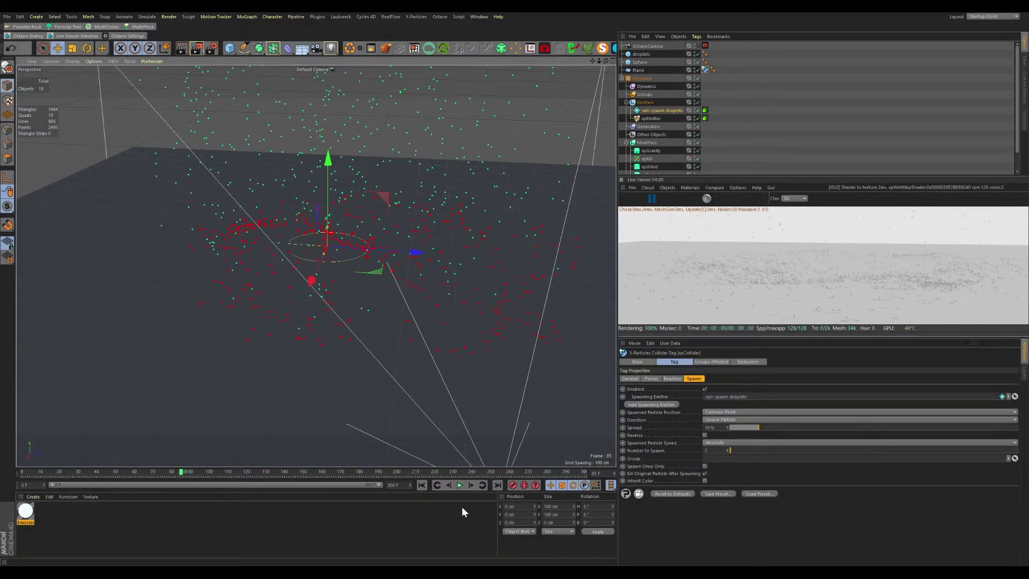
click(422, 484)
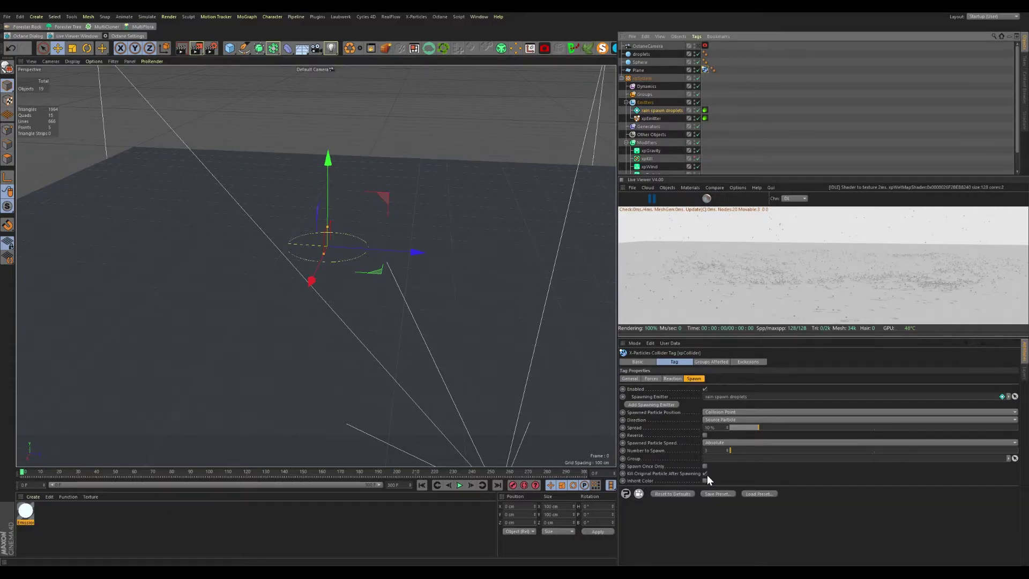
click(459, 485)
alt+drag(391, 384, 394, 384)
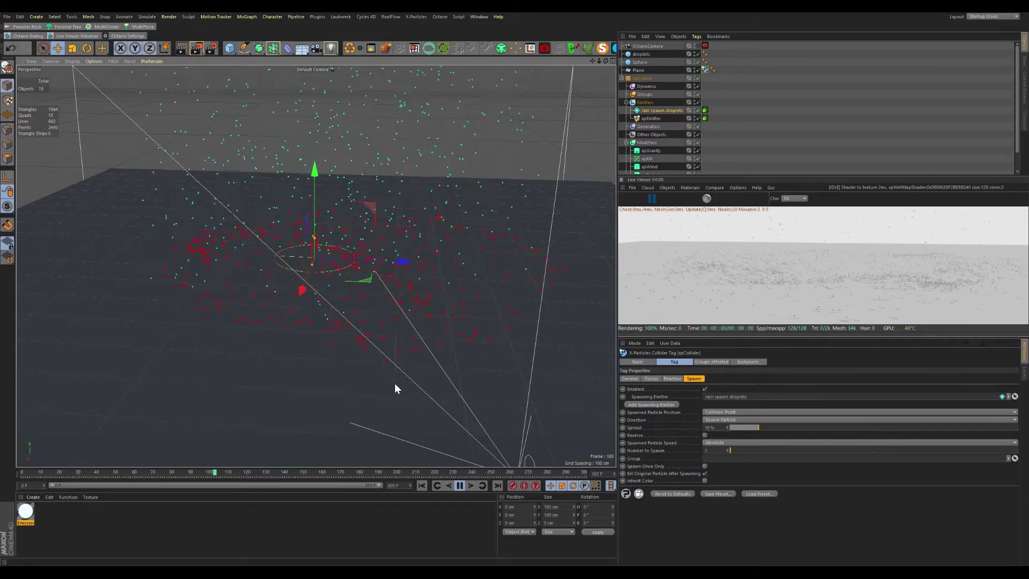
click(459, 485)
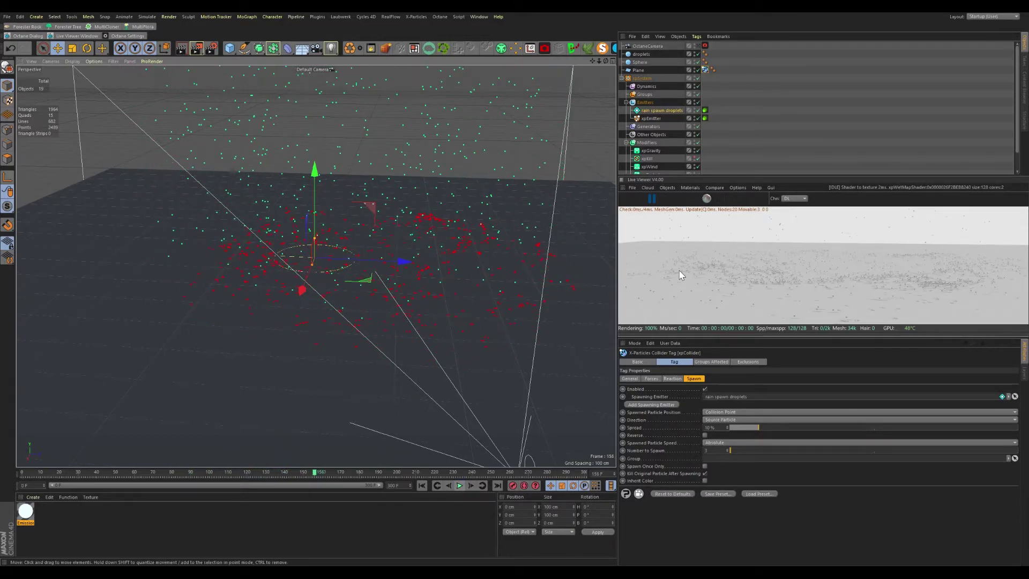
- Set the plane collider's bounce to 6% and its friction to 90%
click(627, 378)
drag(661, 411, 589, 433)
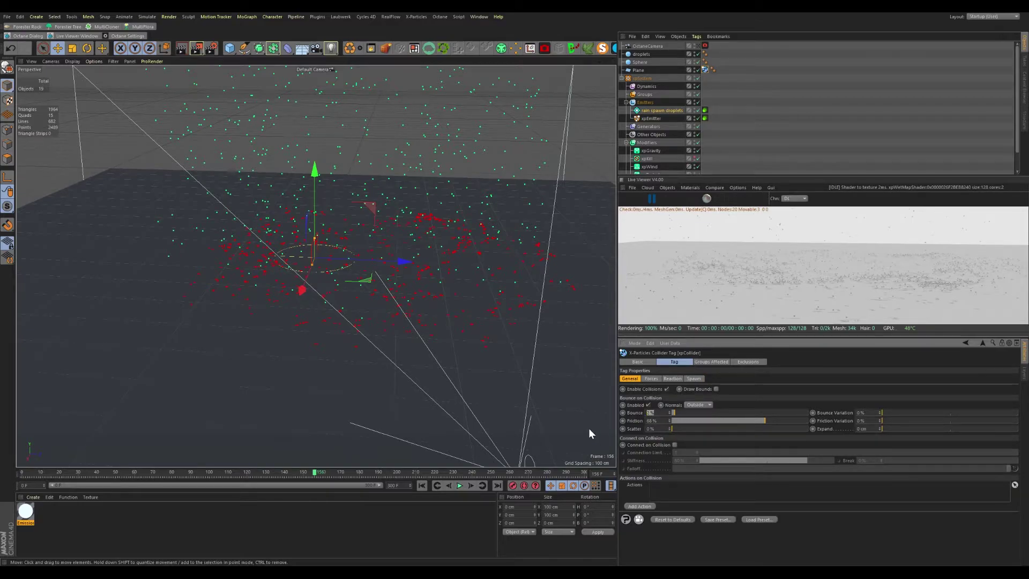
text(6)
key(Return)
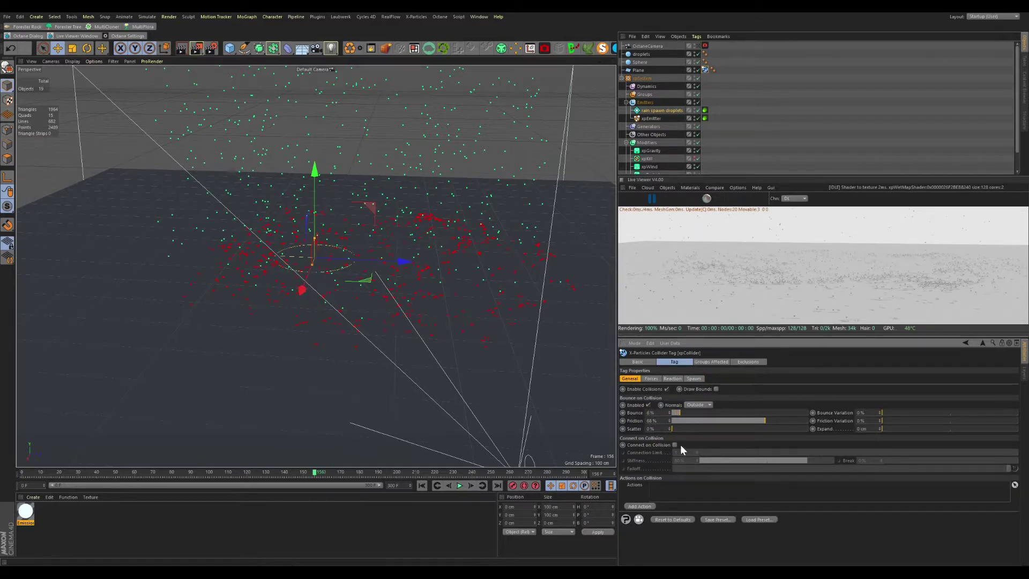
click(652, 421)
text(90)
key(Return)
- Replay the simulation from the first frame and examine the splashes from ground level and from above
click(422, 485)
click(459, 485)
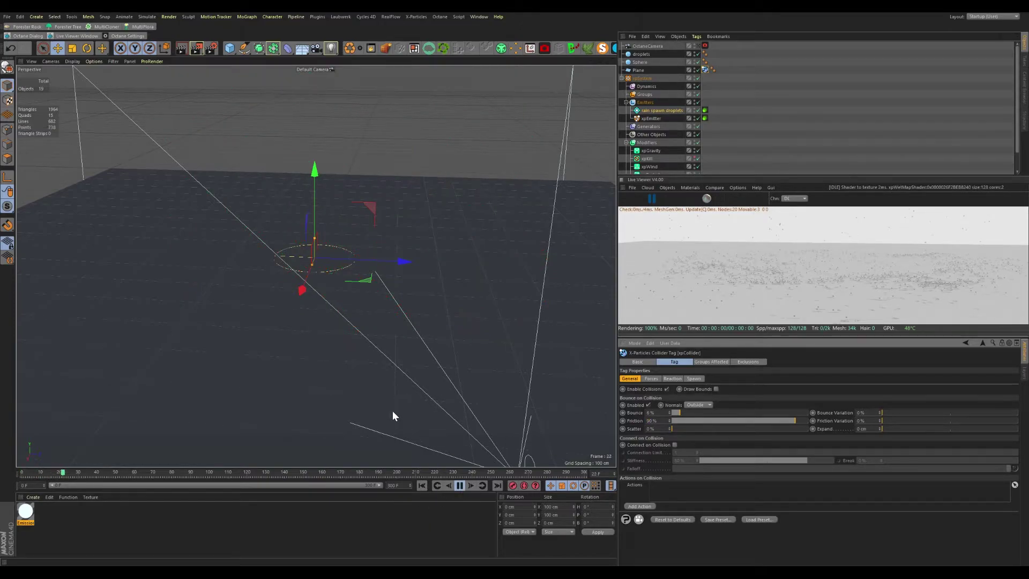
alt+drag(403, 414, 382, 332)
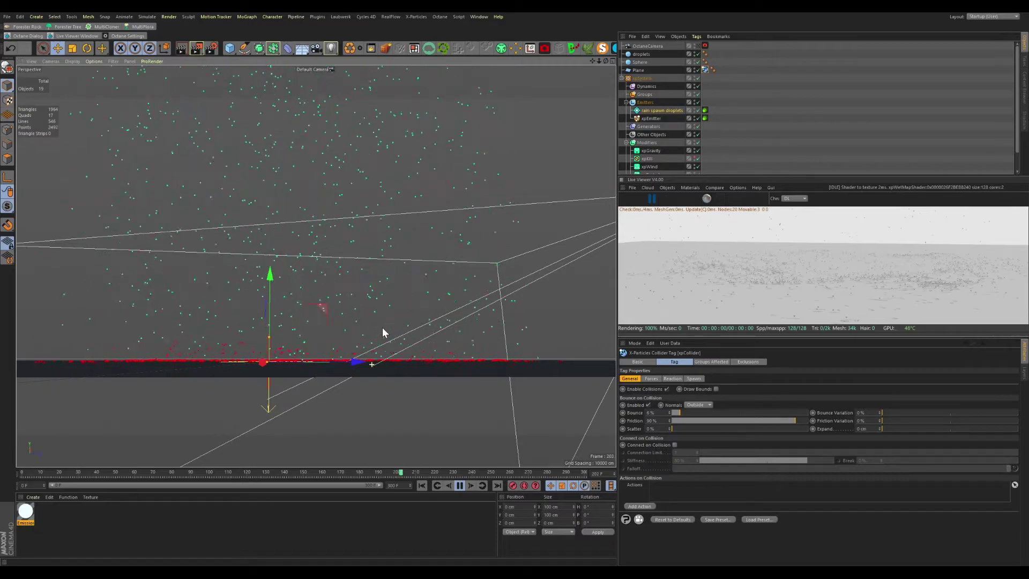
alt+drag(382, 327, 379, 391)
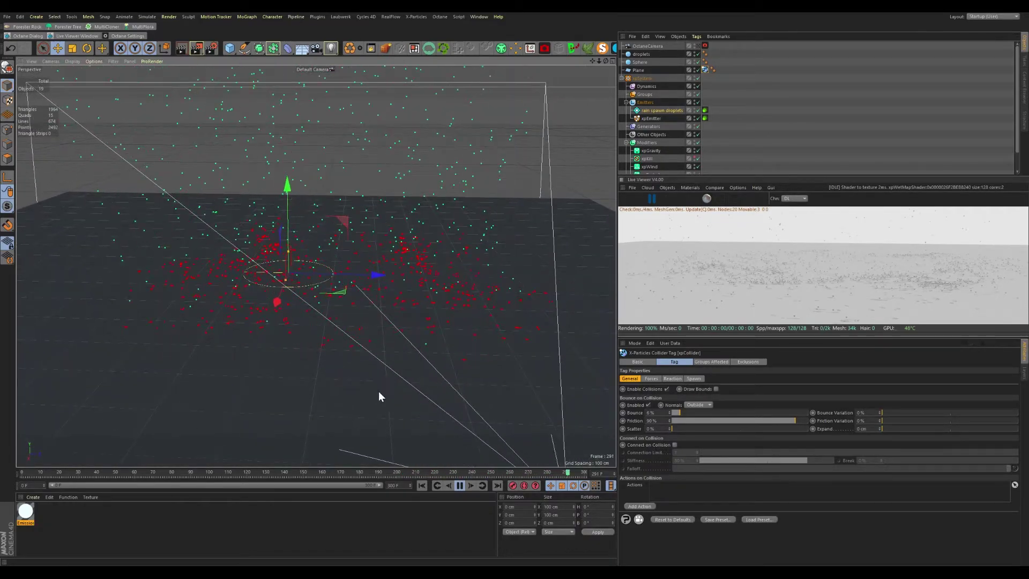
click(459, 486)
- Add an Octane daylight, start the live render and lower the daylight's power to about 0.16
drag(617, 65, 641, 64)
click(631, 48)
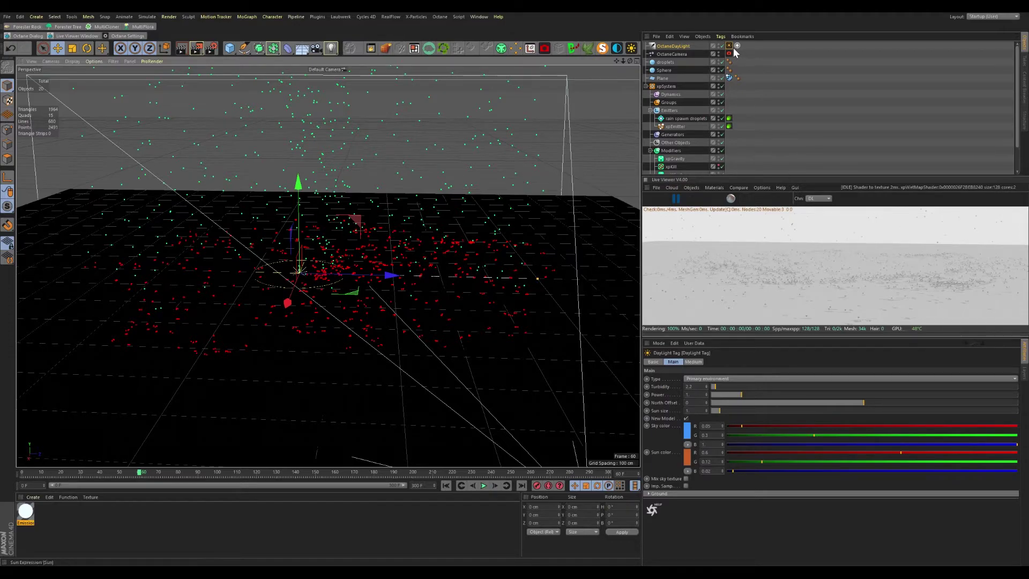
drag(724, 395, 716, 394)
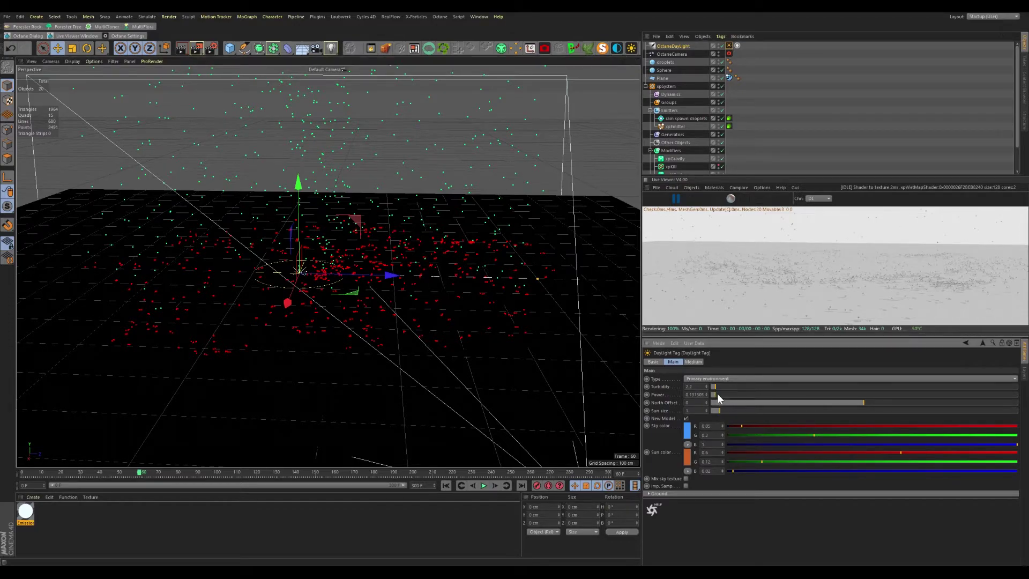
click(654, 199)
alt+drag(306, 303, 302, 289)
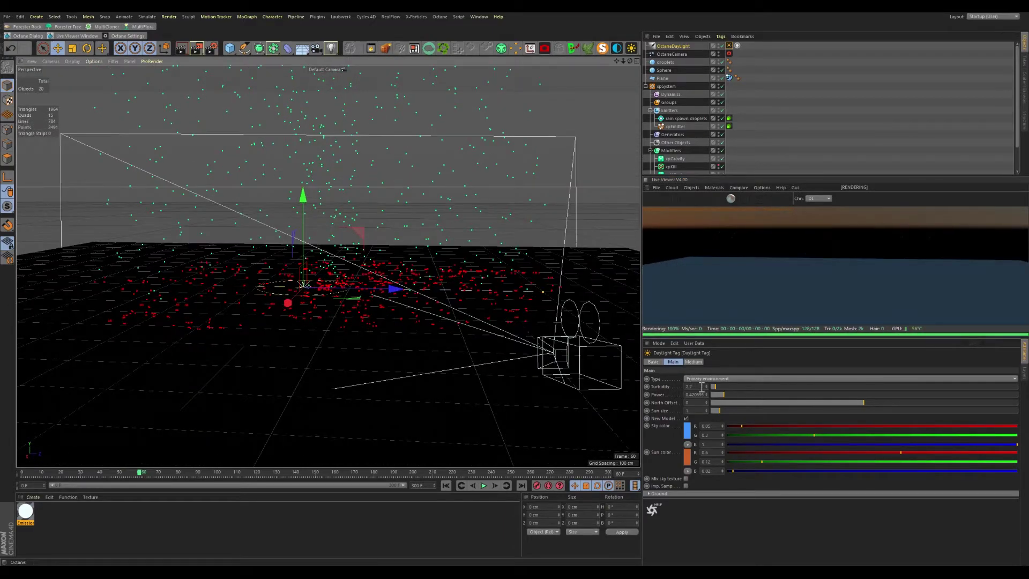
drag(712, 393, 715, 393)
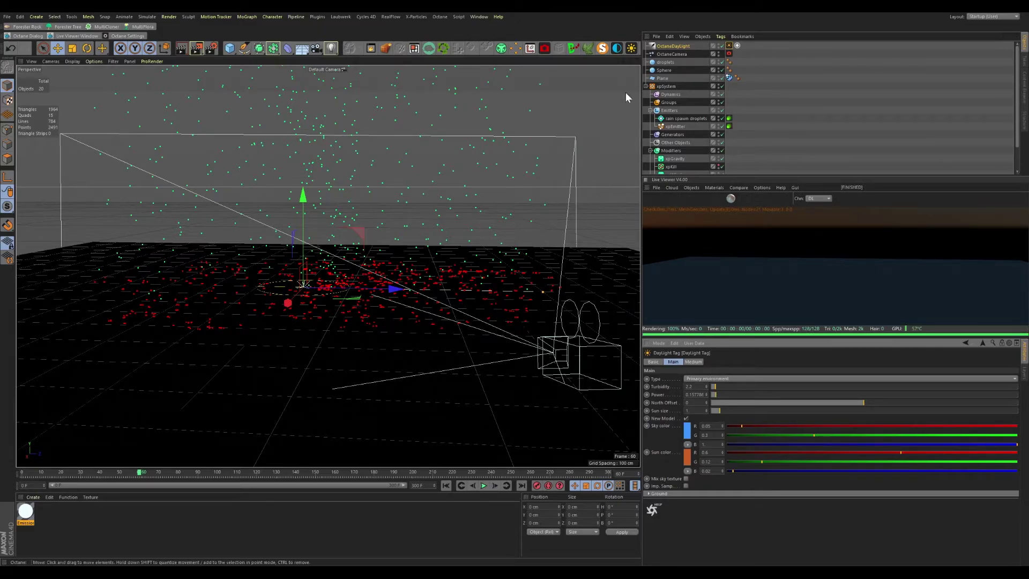
- Add an Octane area light near the plane's front, turned about 53° and raised about 146 cm, and place a rotated copy on the opposite side
click(784, 235)
alt+drag(352, 294, 256, 382)
scroll(295, 320, down, 5)
key(r)
alt+drag(192, 397, 213, 356)
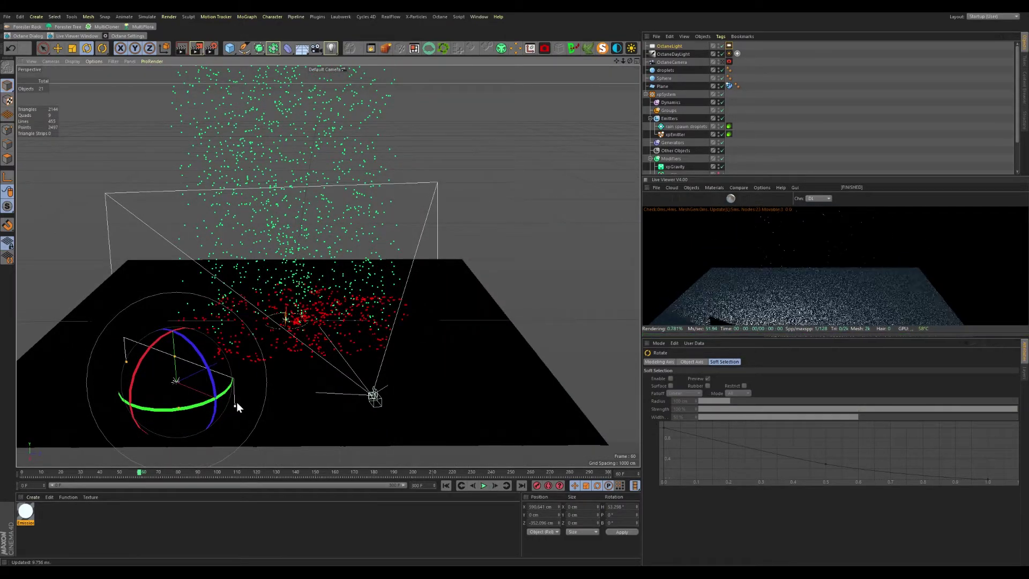
key(e)
drag(166, 319, 188, 265)
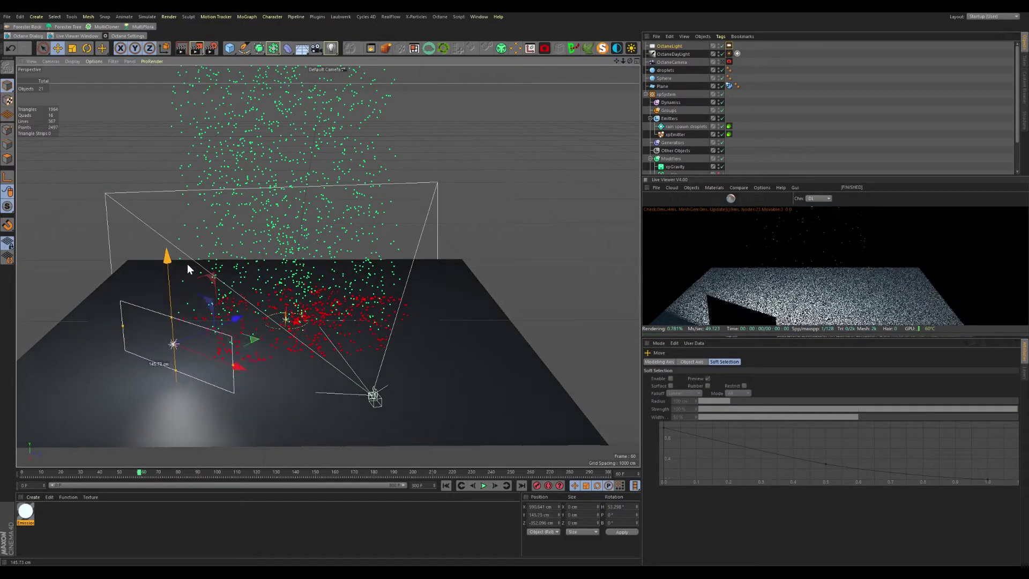
drag(220, 322, 455, 341)
key(r)
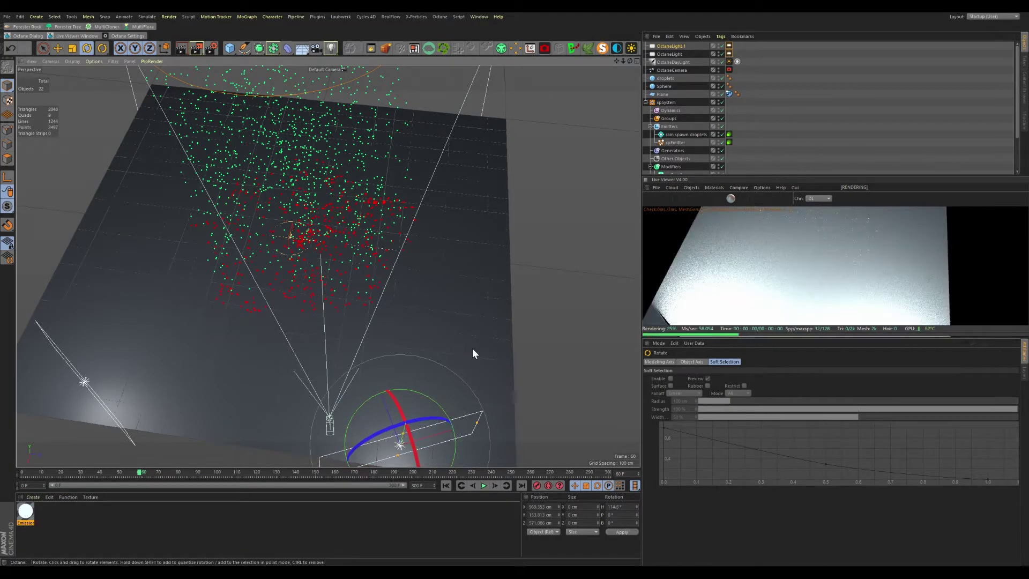
- Look through the Octane camera and set the power of both Octane area lights to about 11.3
click(722, 70)
drag(741, 52, 726, 45)
mouse_move(930, 379)
mouse_down()
mouse_move(881, 379)
mouse_move(911, 371)
mouse_up()
alt+drag(451, 400, 450, 403)
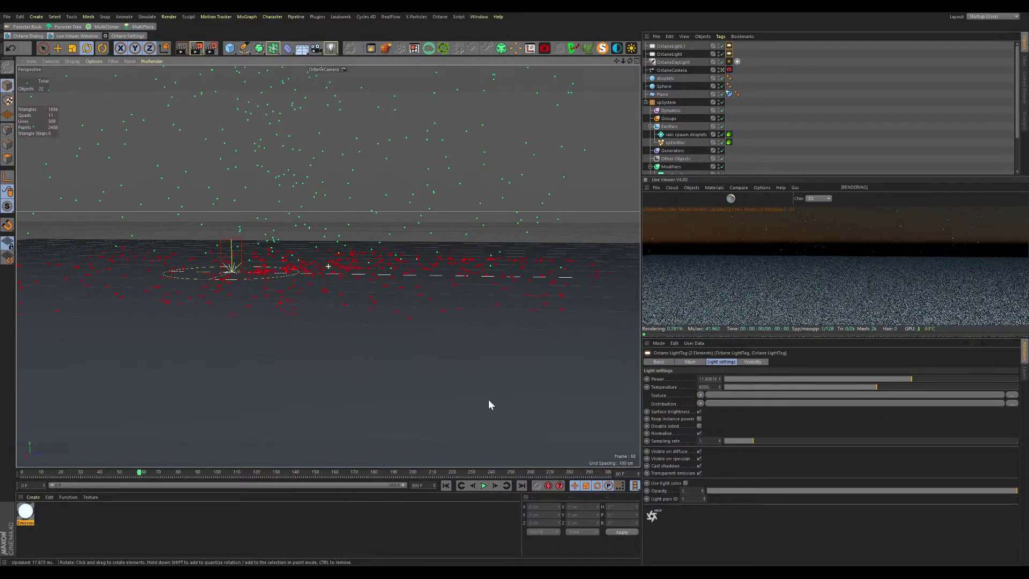
- Create a specular Octane material and apply it to the xpEmitter and to the droplets and Sphere objects
click(46, 513)
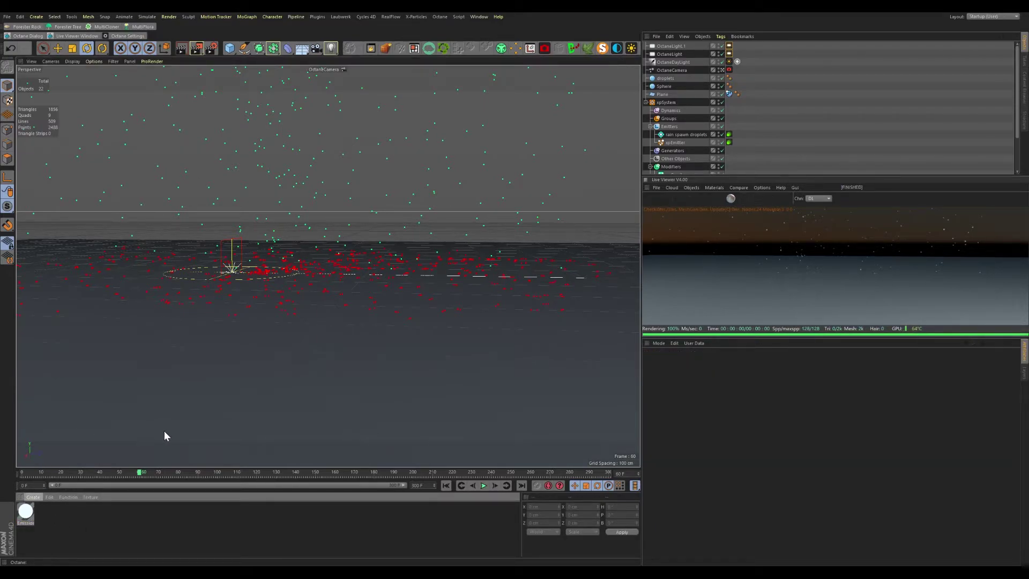
click(200, 433)
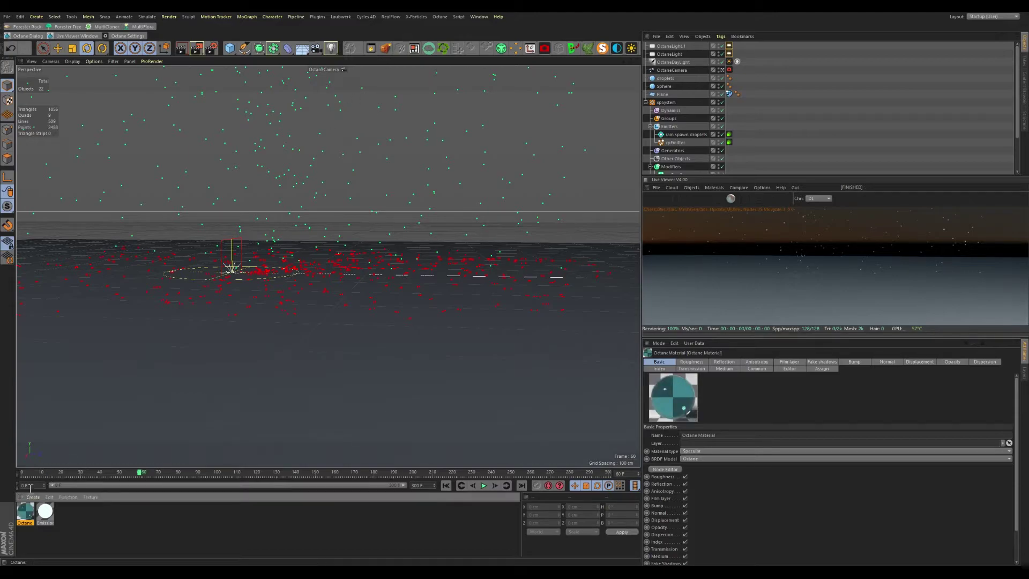
drag(30, 515, 736, 142)
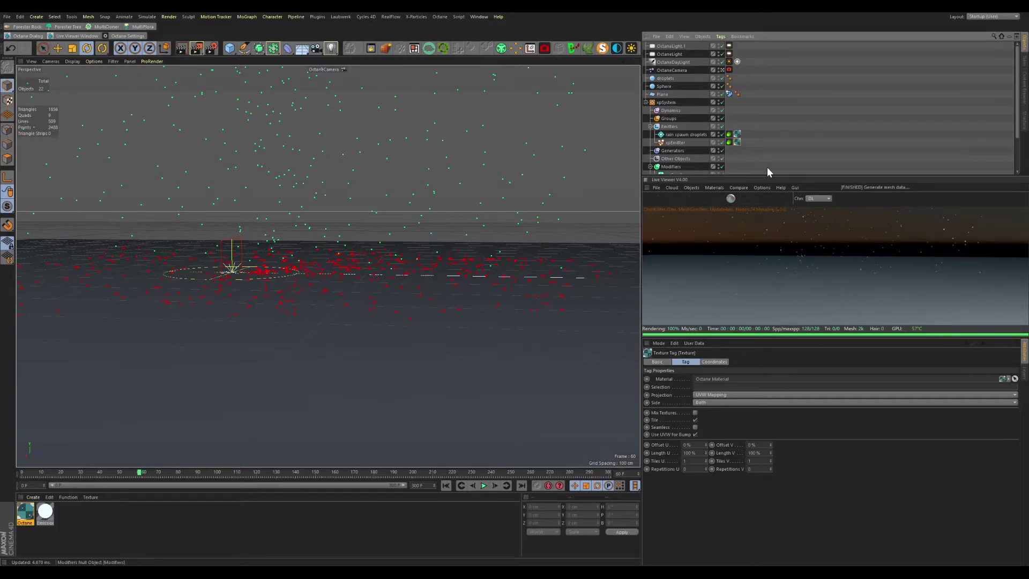
drag(738, 131, 670, 87)
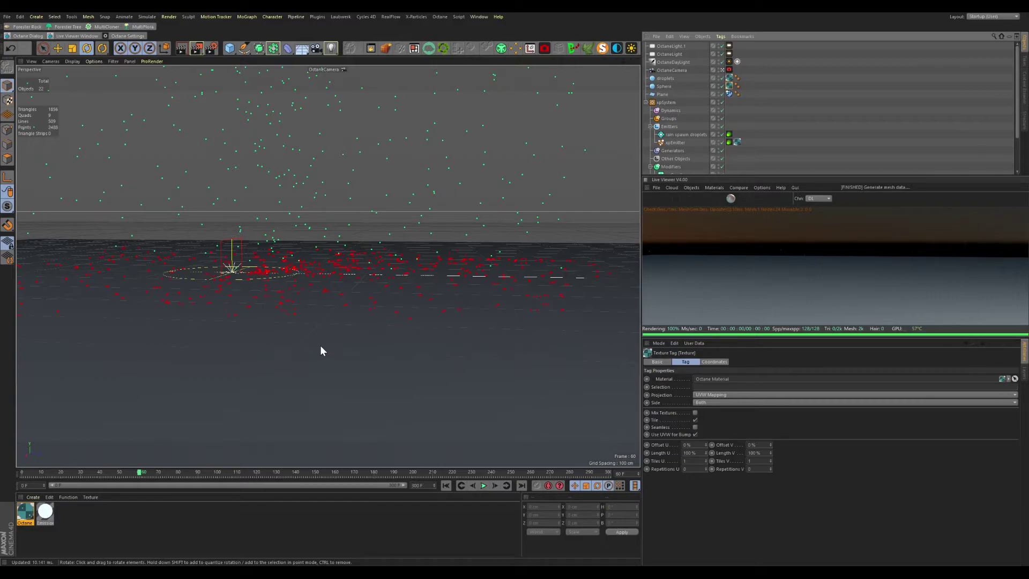
- Load the Polished Concrete material from the Octane LiveDB and apply it to the plane
alt+drag(319, 345, 537, 227)
drag(641, 54, 727, 48)
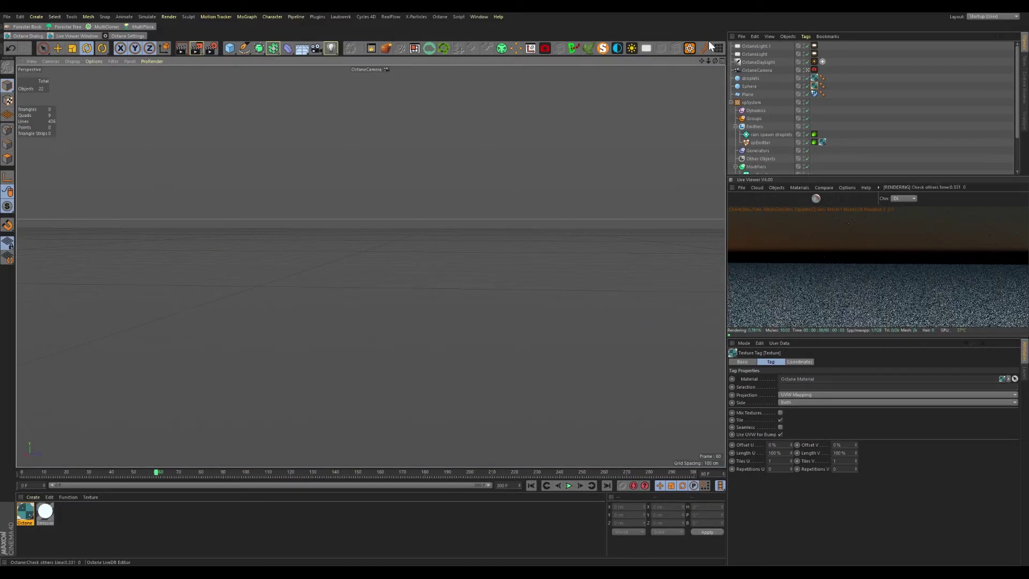
key(ctrl+z)
key(ctrl+z)
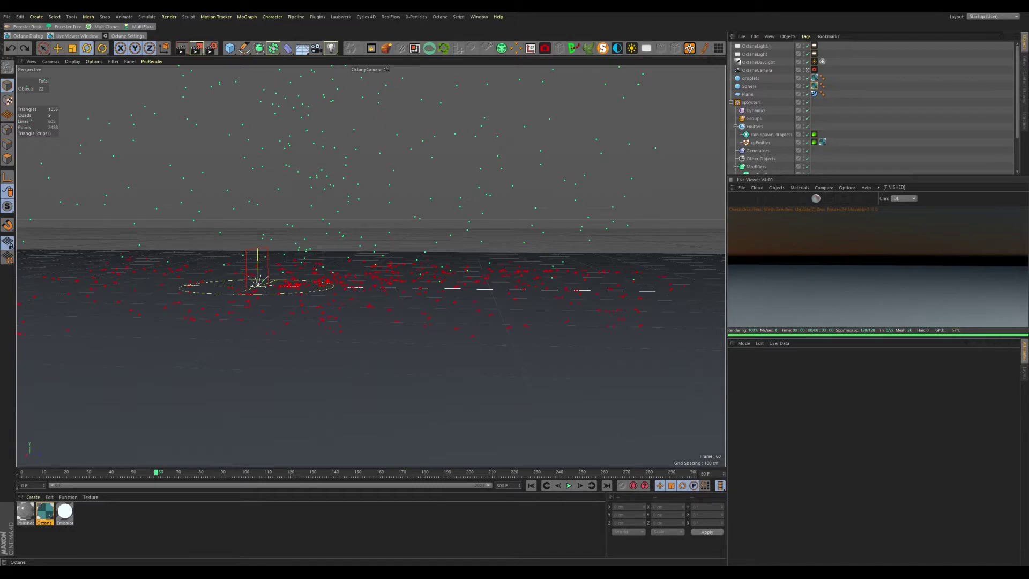
drag(25, 512, 384, 423)
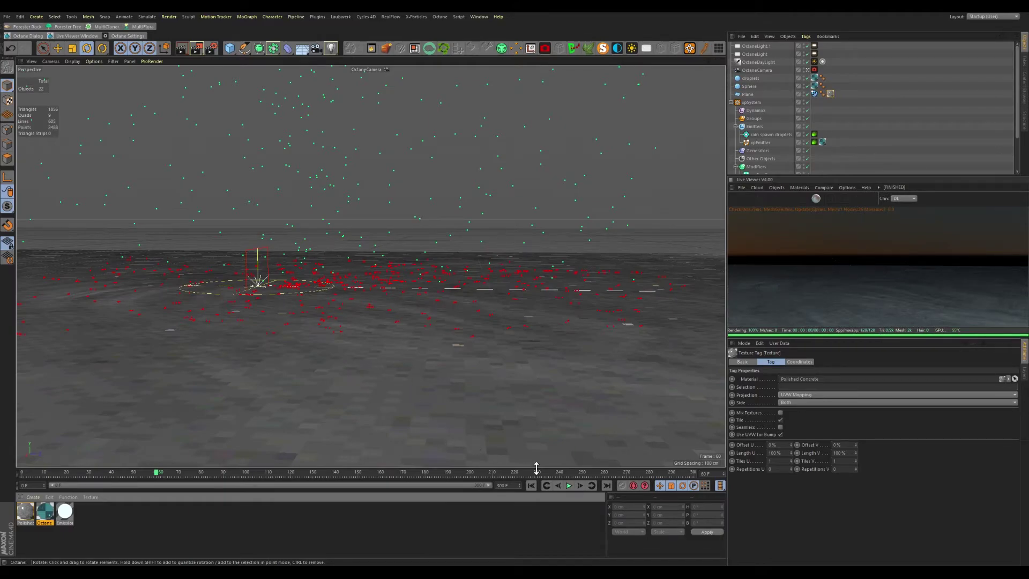
- Play the simulation a little further and reframe the Octane camera lower and closer to the splashes
click(569, 486)
alt+right_drag(284, 357, 350, 311)
alt+middle_drag(402, 288, 401, 294)
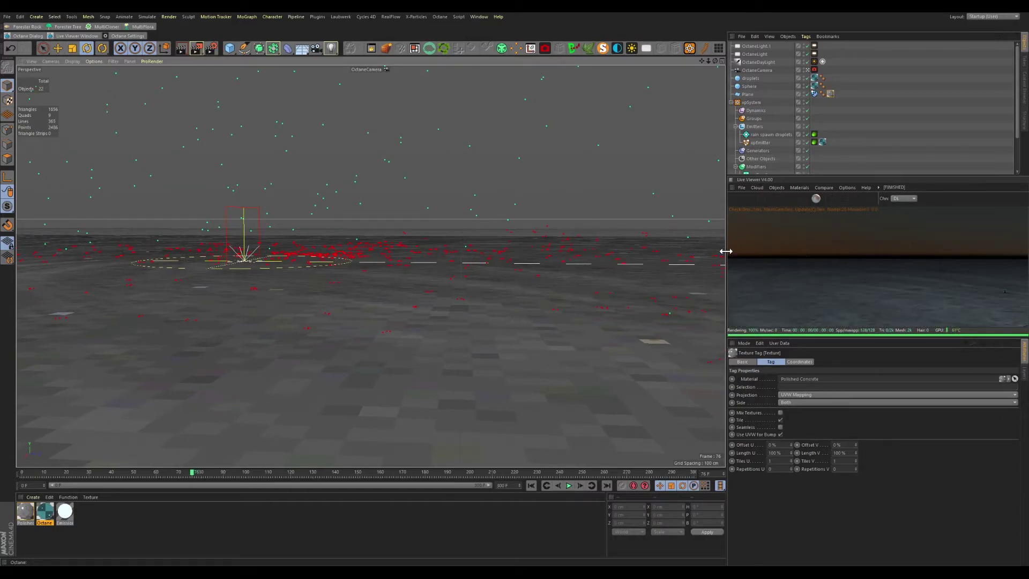
- Dock the Live Viewer beside the perspective viewport and adjust the width split between them
click(732, 188)
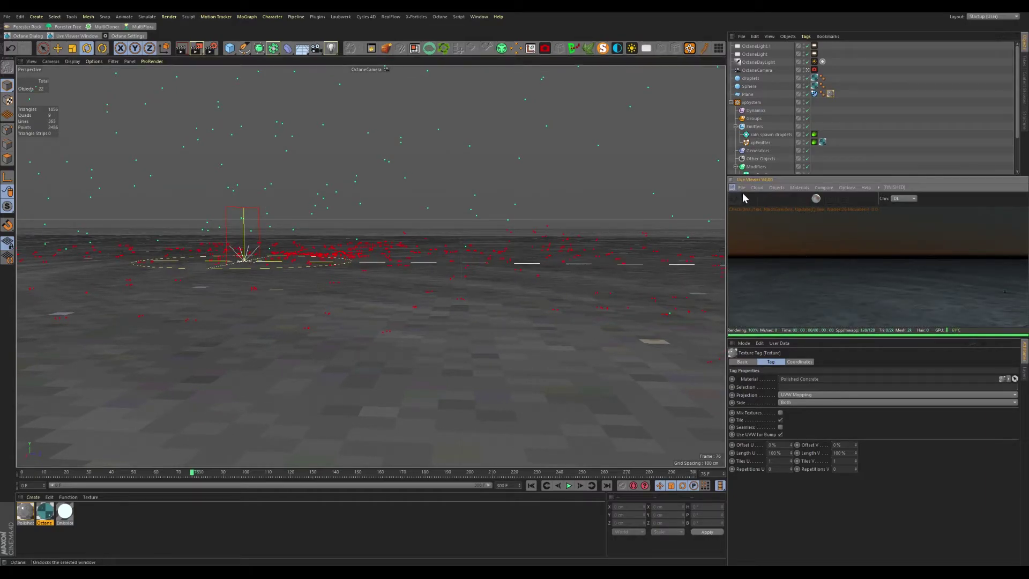
click(750, 198)
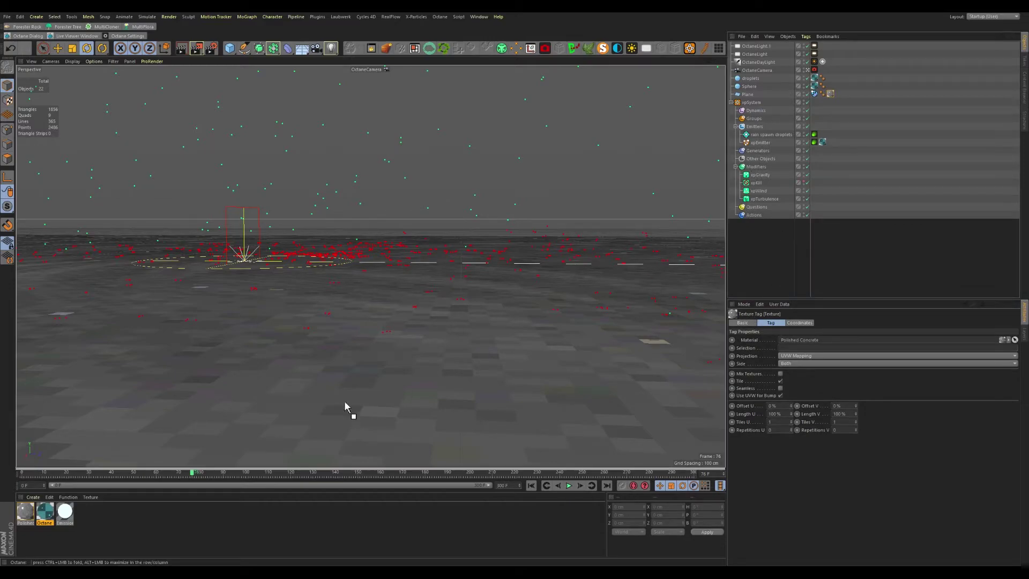
drag(350, 404, 662, 259)
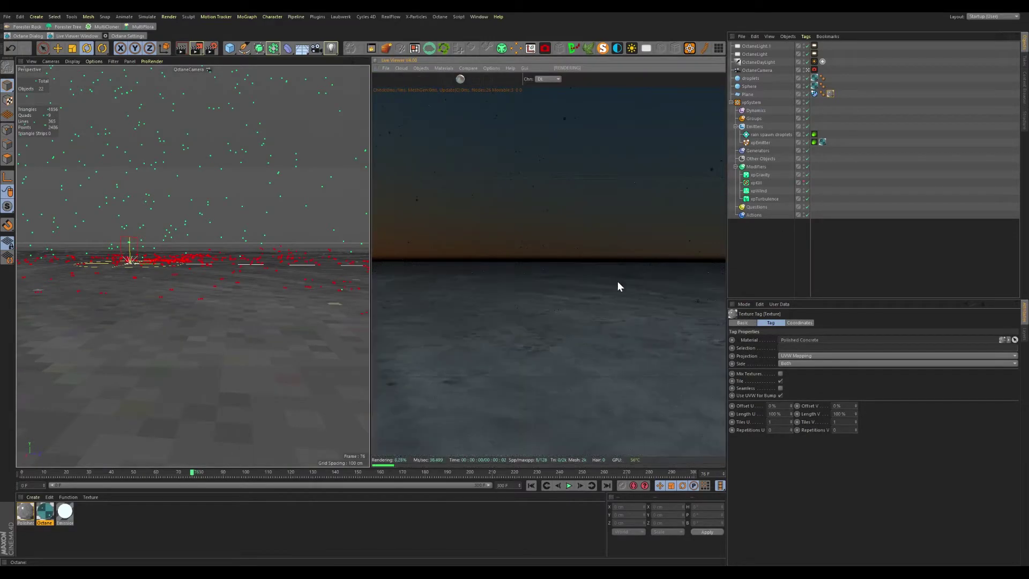
drag(370, 234, 386, 234)
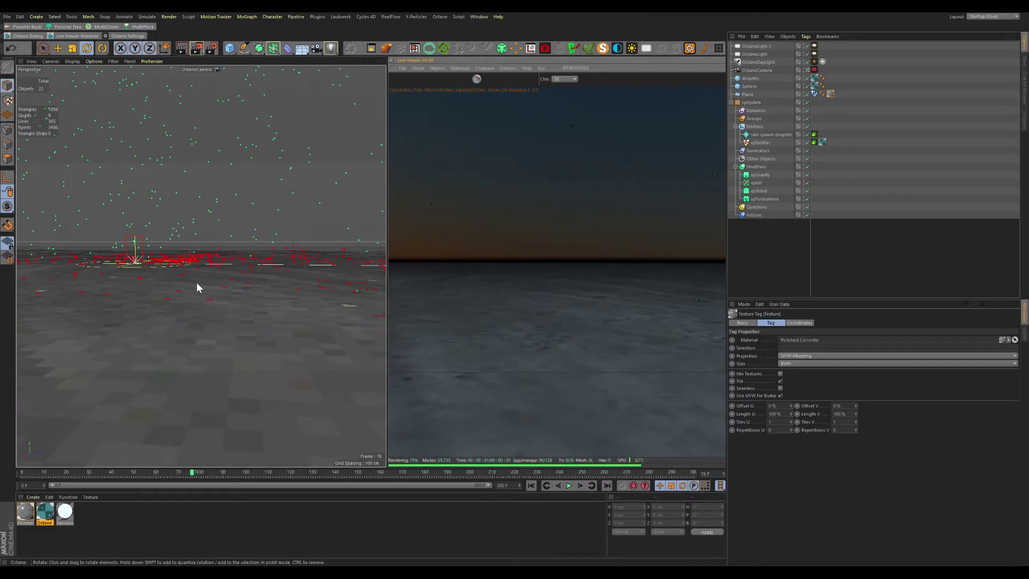
- Reframe the Octane camera on the splashes and play the simulation on to frame 99
alt+drag(203, 289, 221, 302)
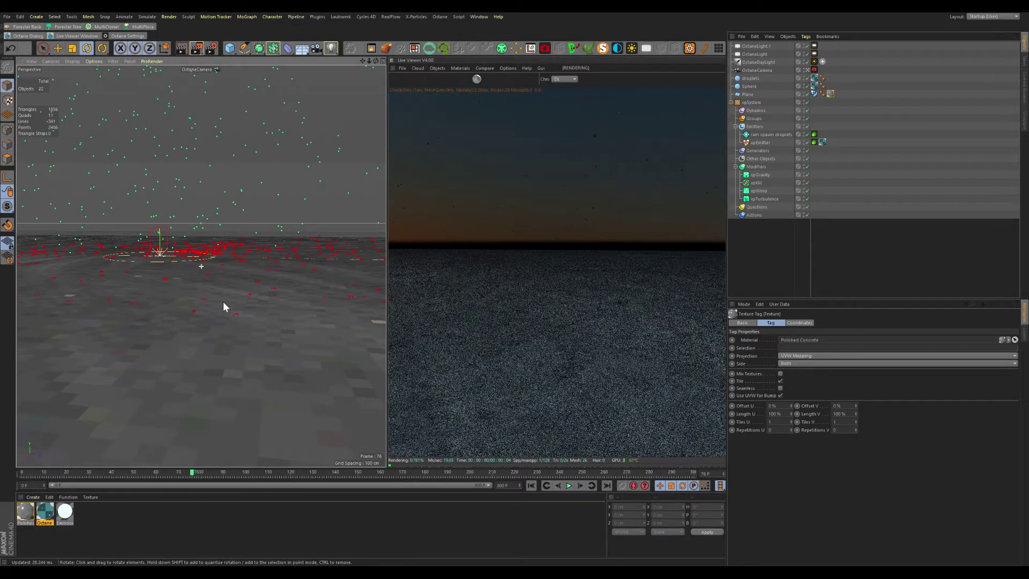
click(569, 485)
click(569, 485)
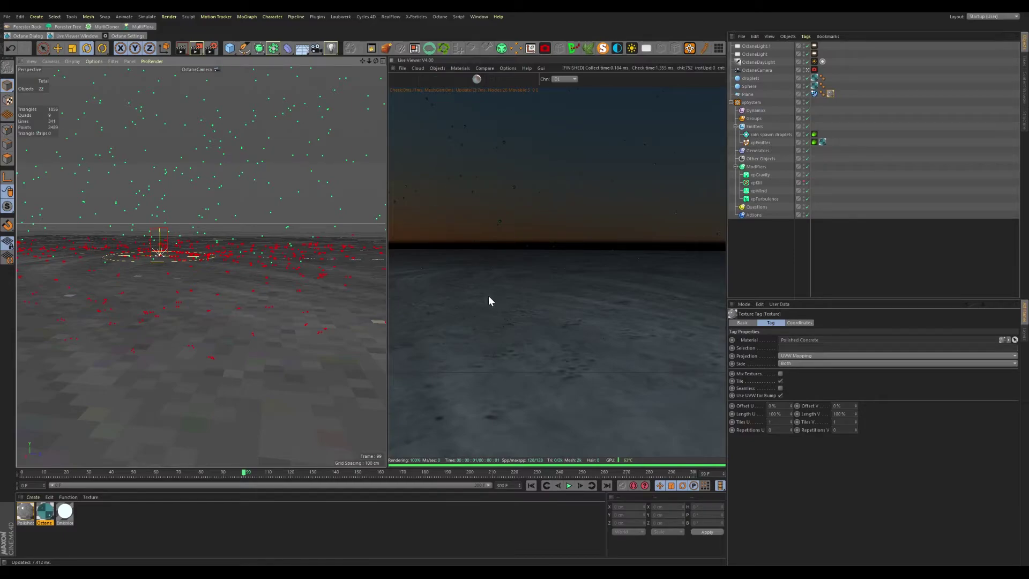
- Raise the power of both Octane lights, set their temperature to about 9900, shift the camera slightly and save the project
drag(826, 56, 813, 44)
mouse_move(956, 340)
mouse_down()
mouse_move(968, 339)
mouse_move(956, 336)
mouse_up()
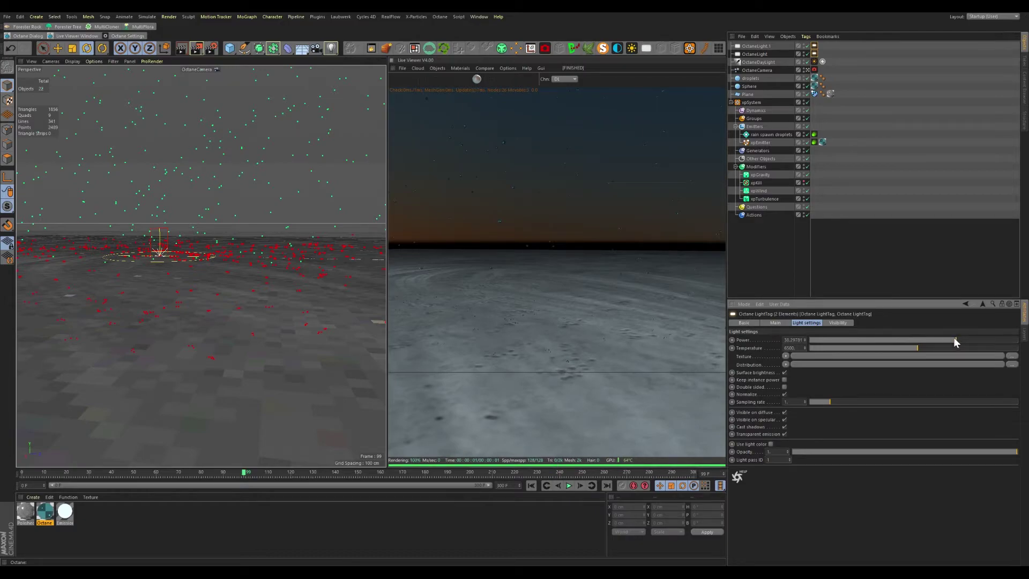
drag(916, 349, 978, 347)
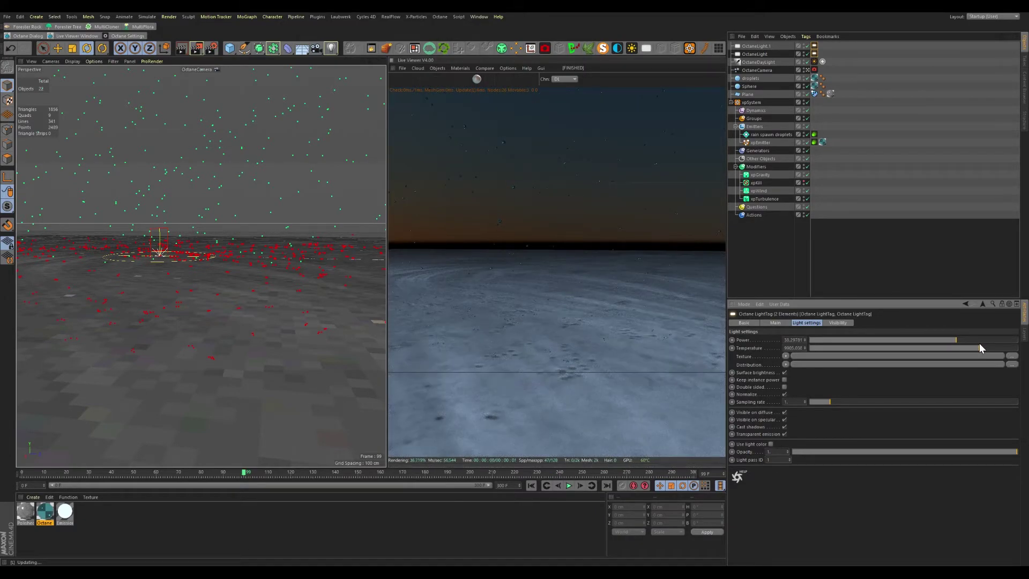
alt+drag(258, 324, 277, 315)
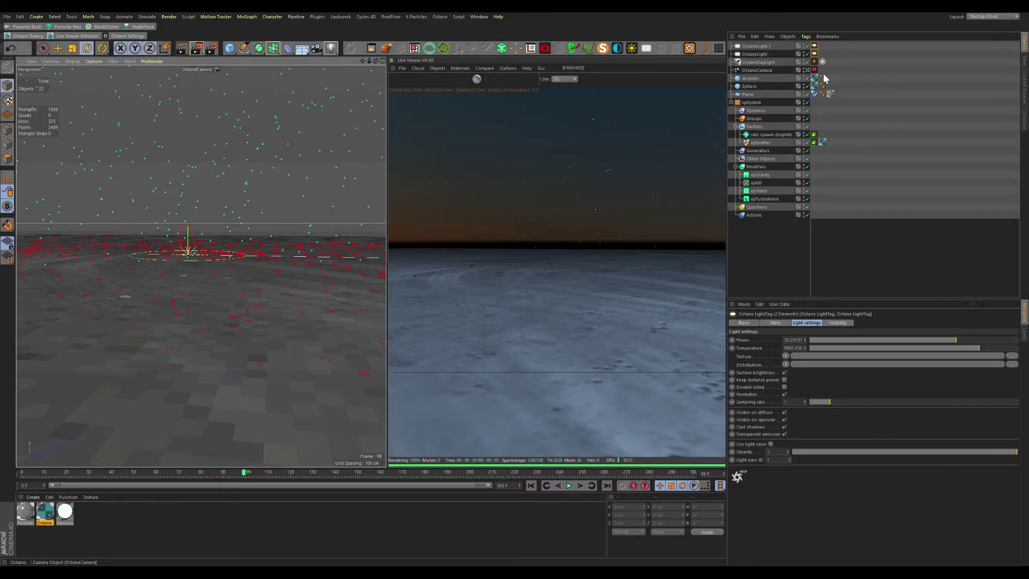
key(ctrl+s)
- Enable motion blur on the Octane camera with a shutter of 1/44 second
click(813, 70)
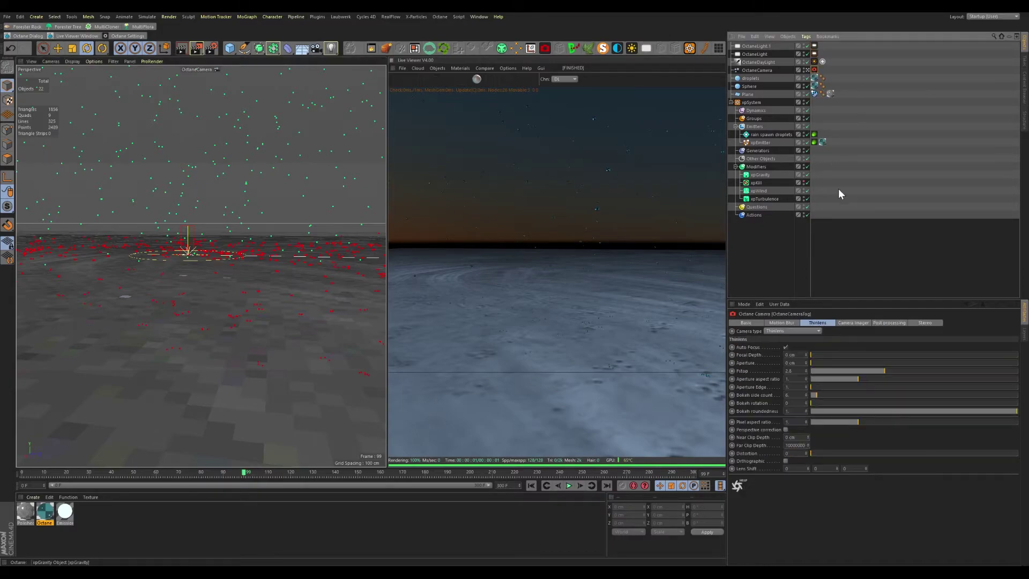
click(842, 323)
click(783, 324)
click(786, 347)
text(1/44)
key(Return)
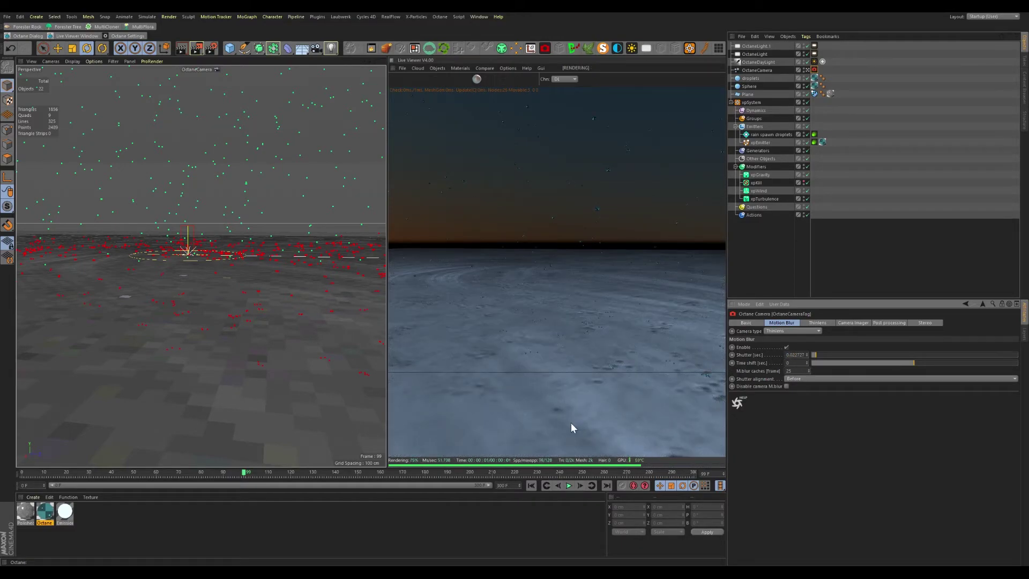
- Replay the simulation from the start to about frame 86, refresh the live render and move the Octane camera closer to the splashes
click(531, 484)
click(568, 485)
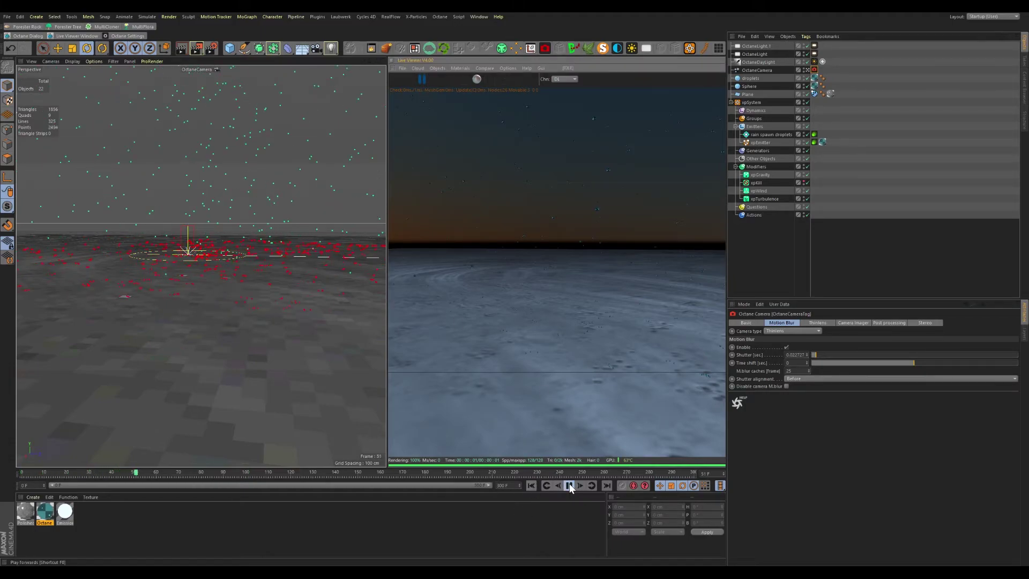
click(569, 486)
click(421, 80)
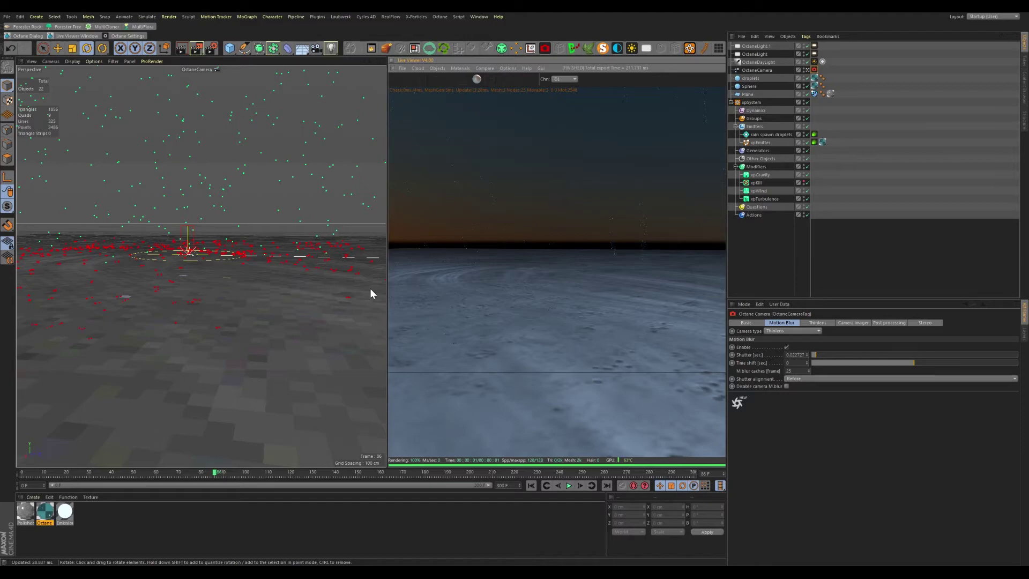
scroll(231, 182, up, 3)
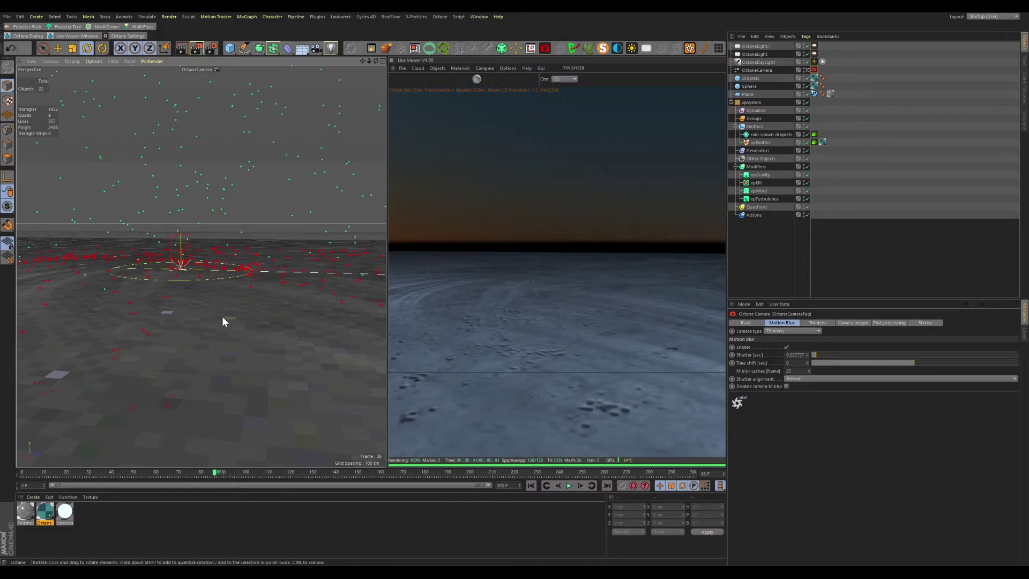
mouse_move(270, 310)
alt+mouse_down()
mouse_move(218, 345)
mouse_move(273, 305)
alt+mouse_up()
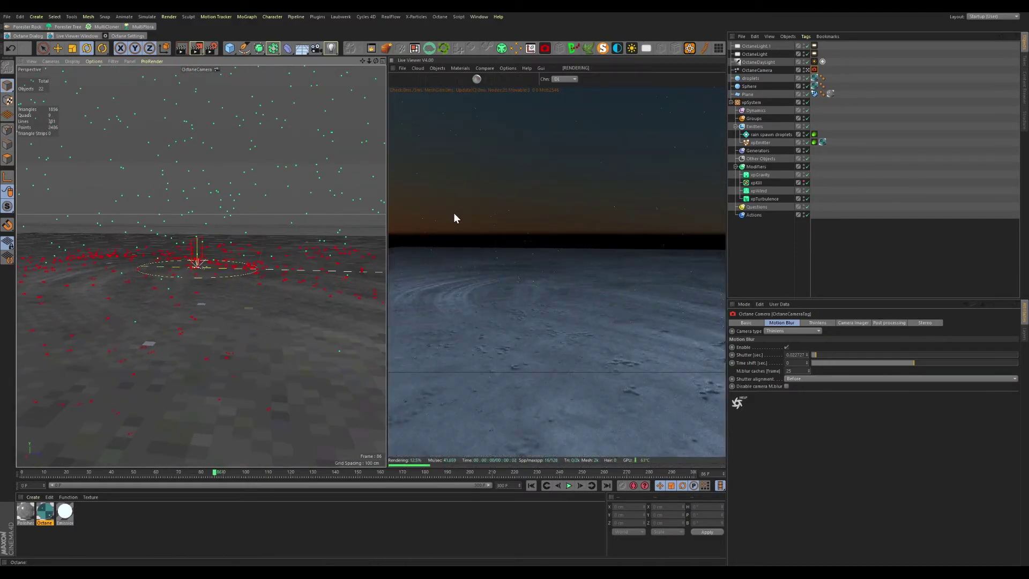
- Pause the live render, widen the perspective viewport and tilt the Octane camera to look down more closely on the splashes
click(421, 79)
drag(386, 144, 474, 162)
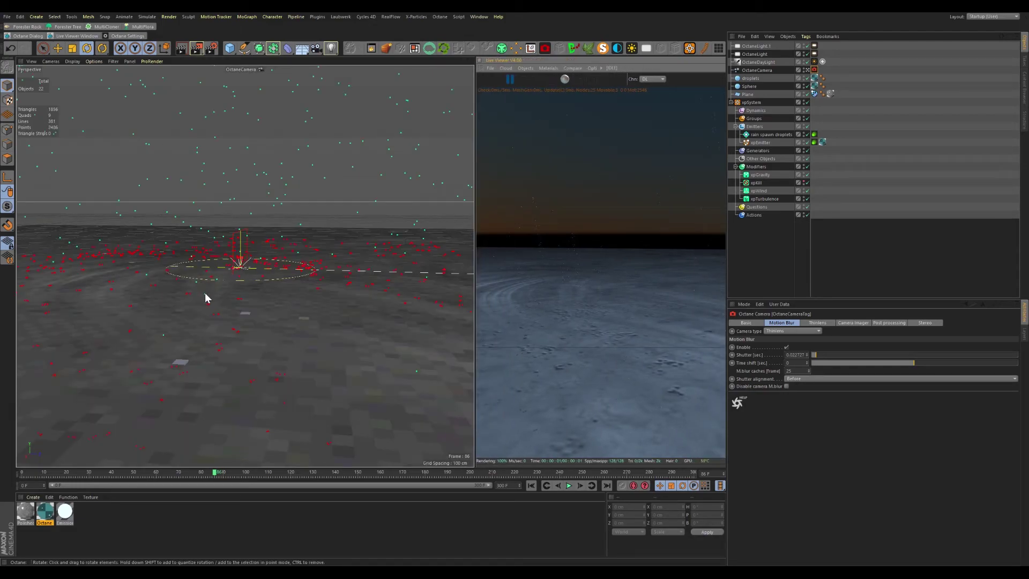
scroll(244, 274, up, 5)
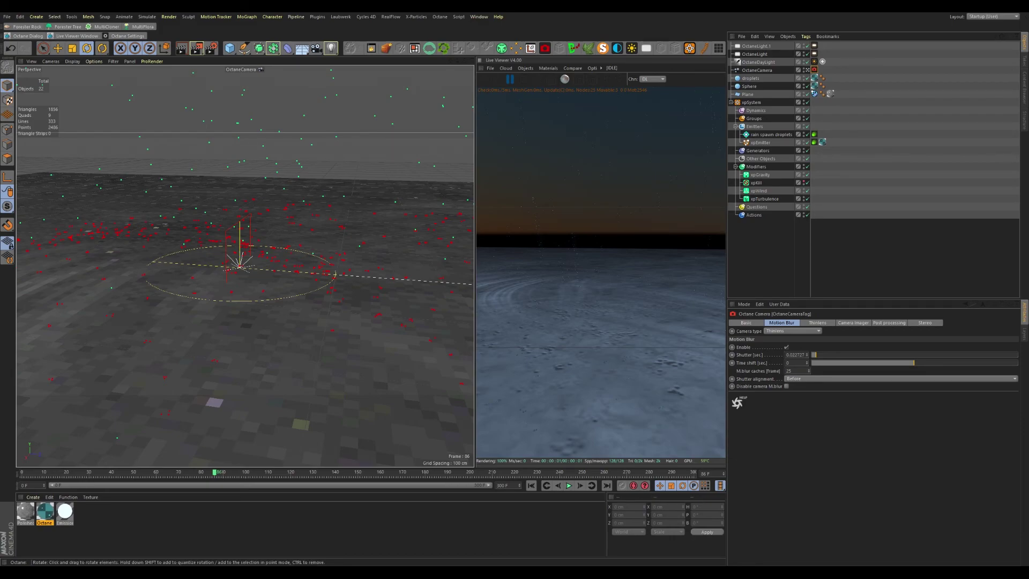
alt+drag(255, 296, 244, 263)
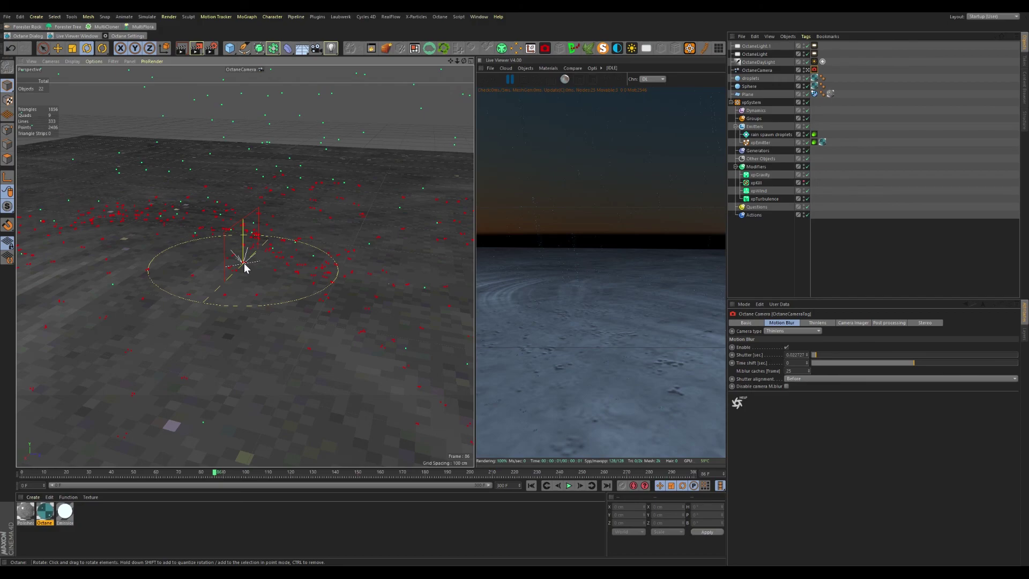
alt+drag(273, 292, 269, 295)
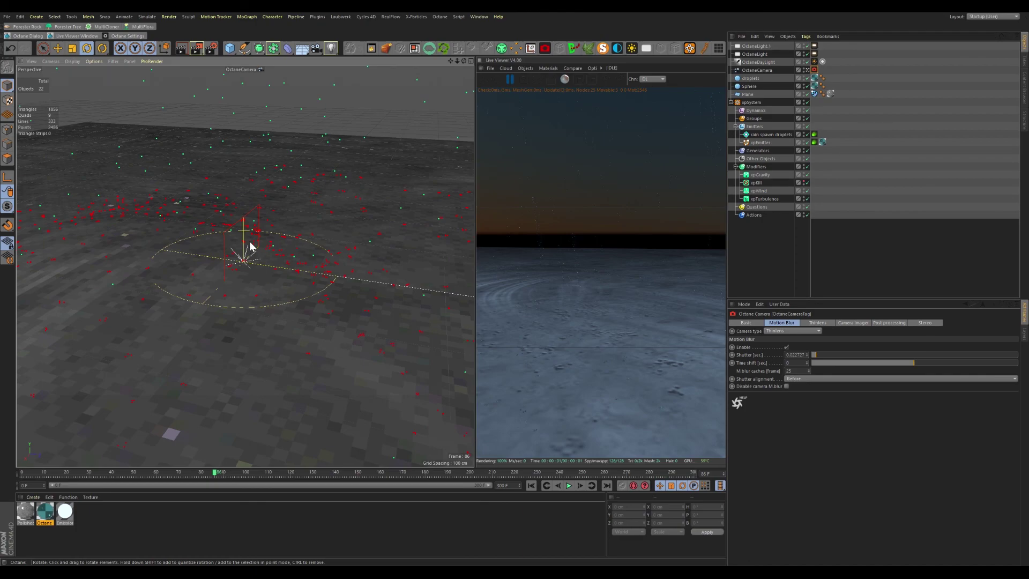